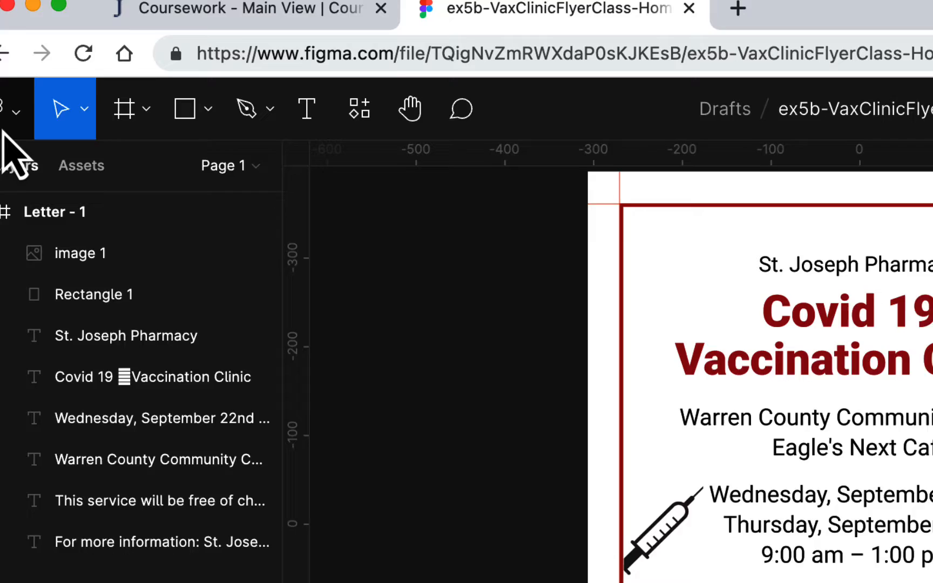
# - Return to the draft files and look at the theme options for the account
pyautogui.click(4, 133)
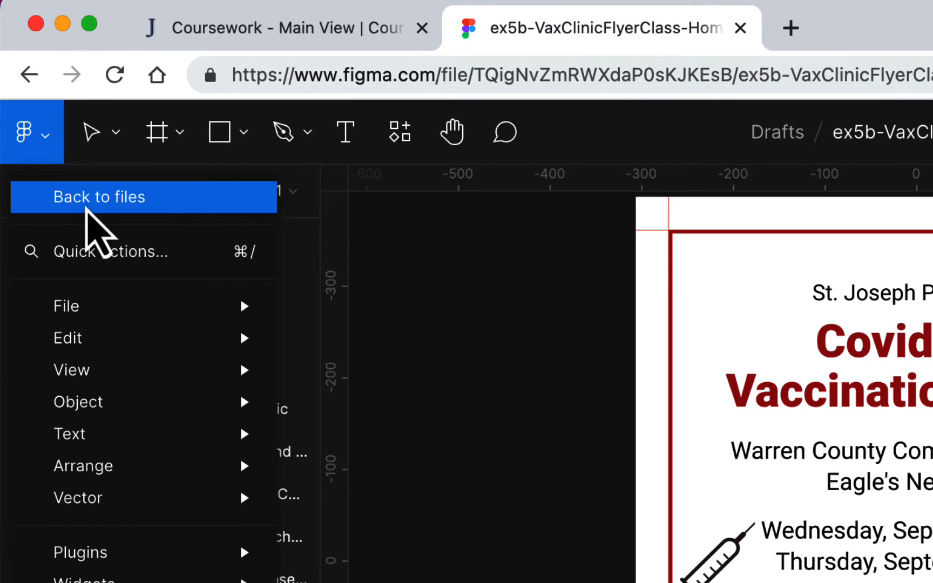
pyautogui.click(86, 209)
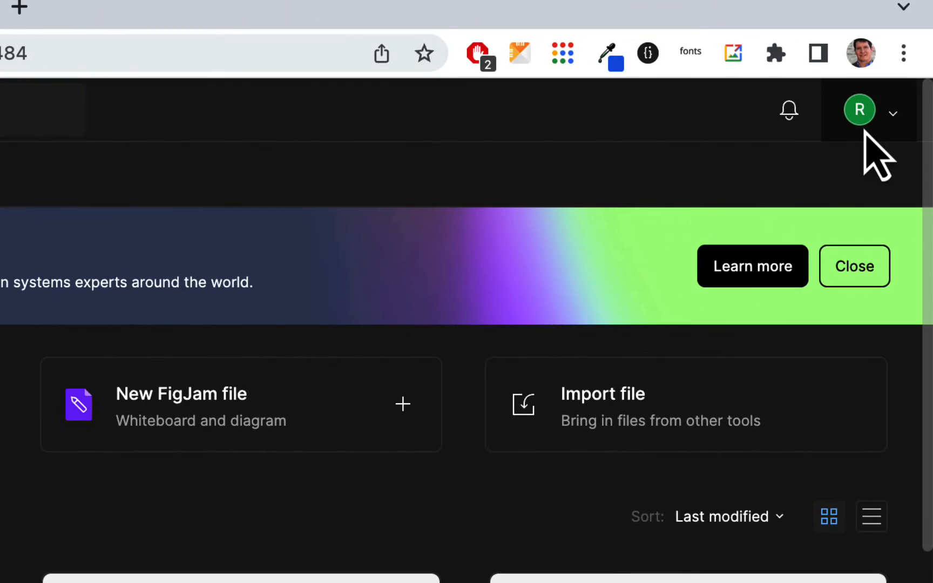
pyautogui.click(864, 132)
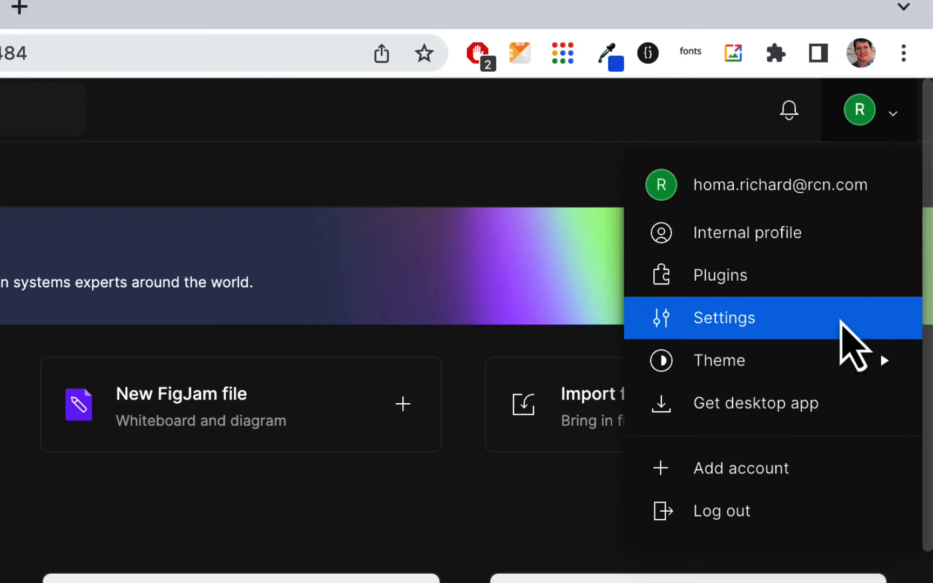
pyautogui.moveTo(834, 373)
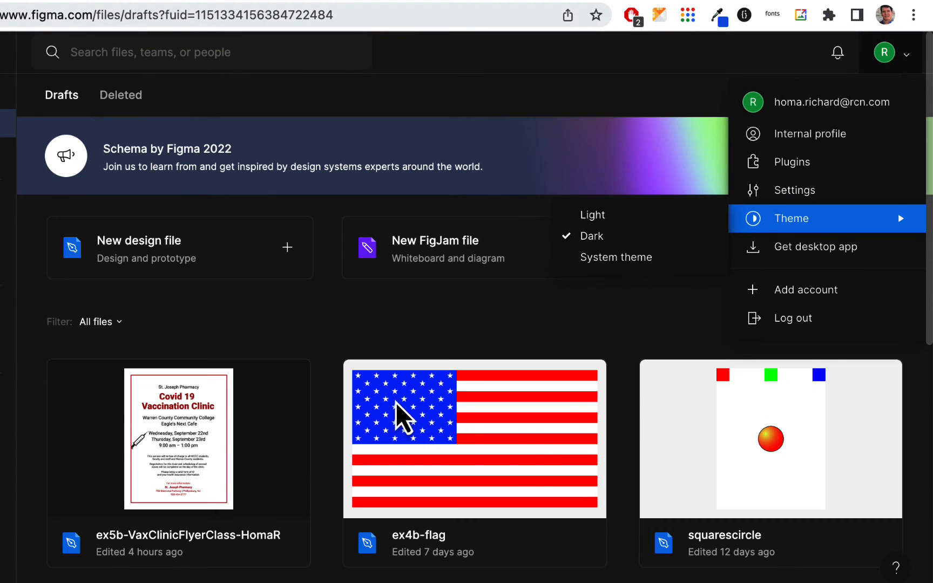
pyautogui.click(595, 312)
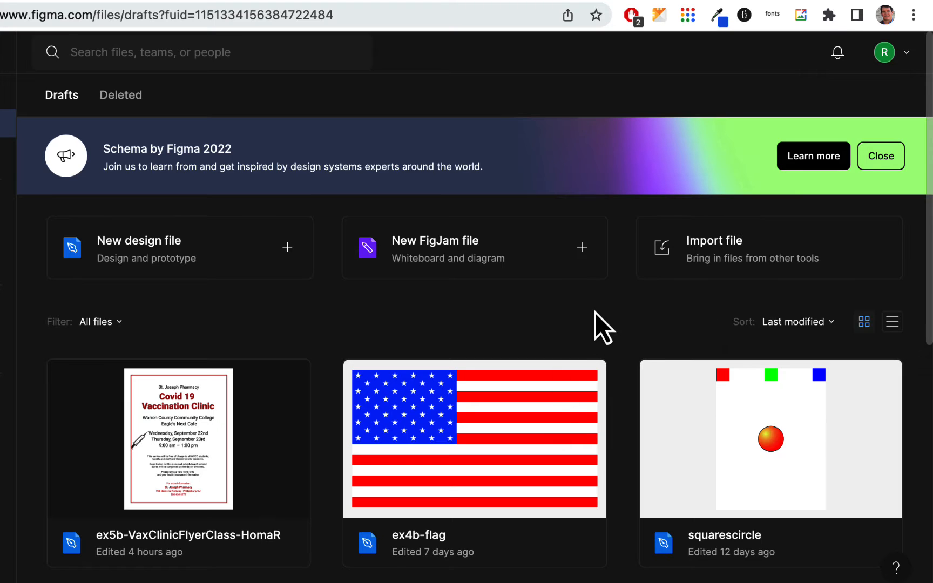
# - Compare the list and grid views of the draft files, ending in grid view
pyautogui.click(899, 321)
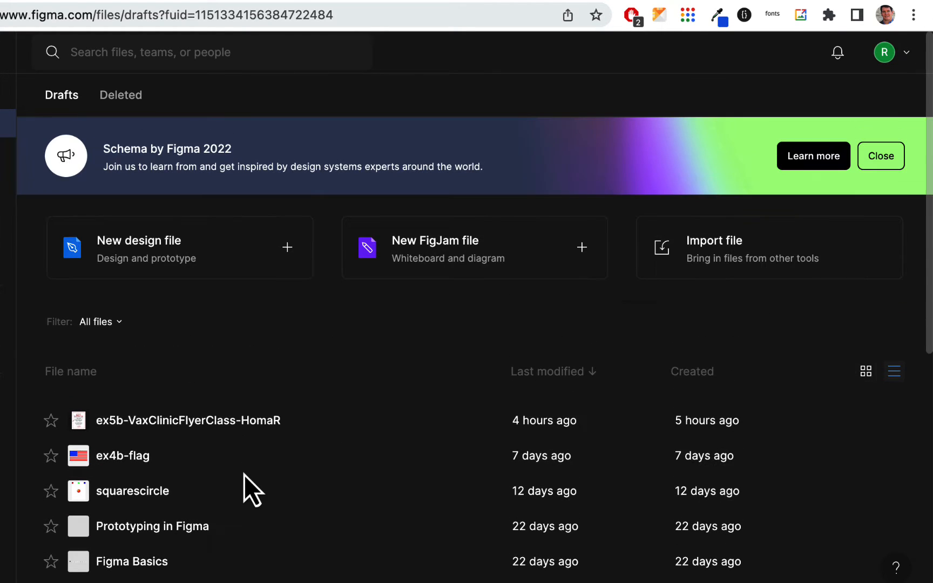
pyautogui.click(865, 371)
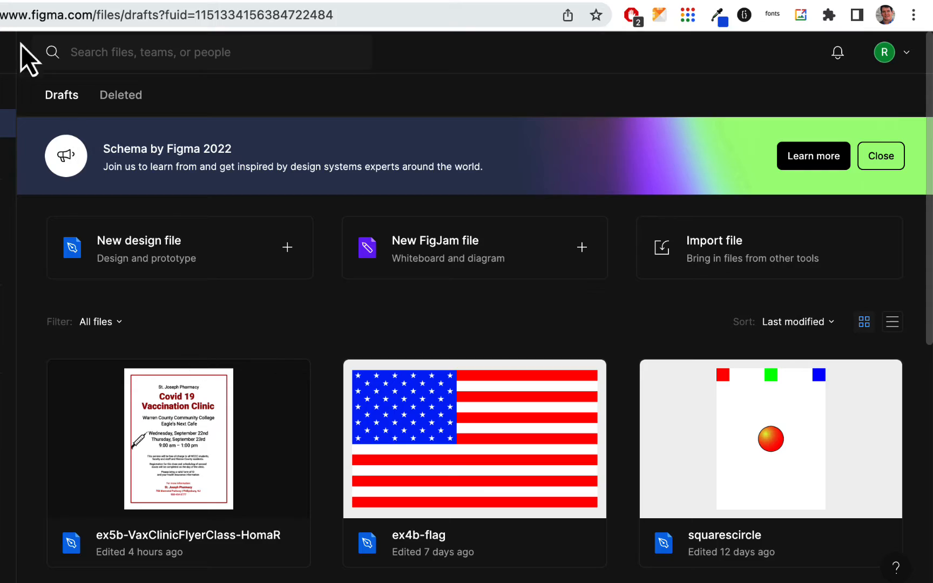
# - Open the shared ex5b-VaxClinicFlyer-LastnameF file from the coursework page and duplicate it to the drafts
pyautogui.click(22, 1)
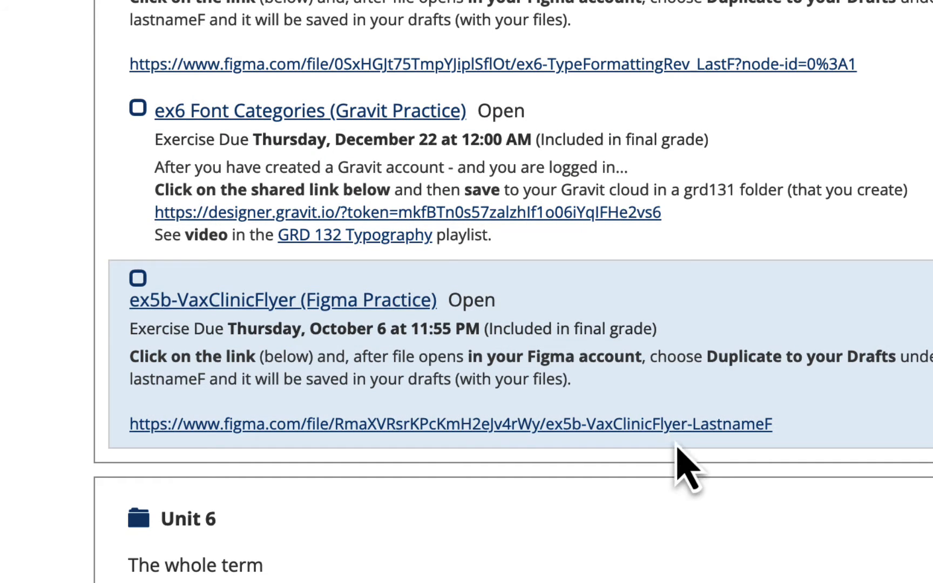
pyautogui.click(678, 425)
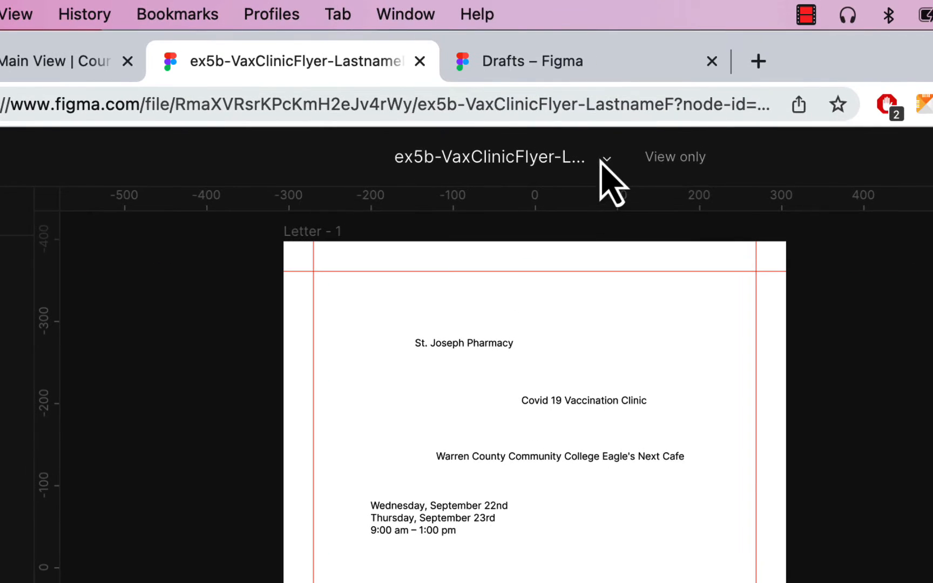
pyautogui.click(607, 160)
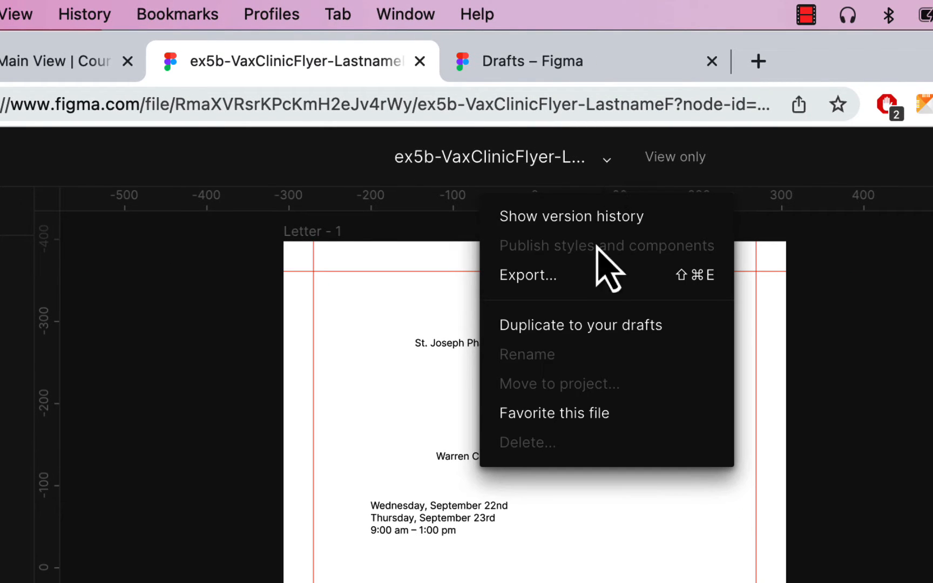
pyautogui.click(606, 326)
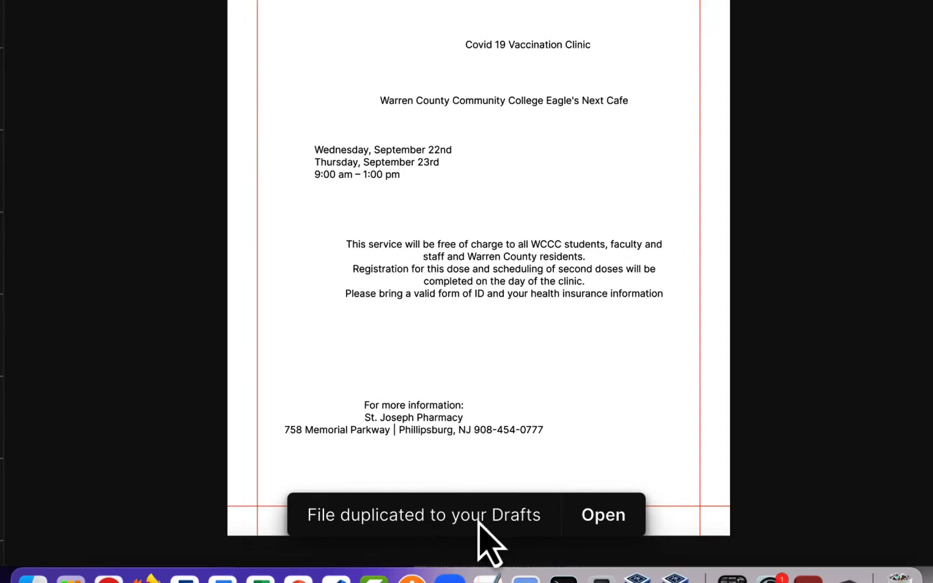
# - Open the duplicated flyer file and close the extra Drafts browser tab
pyautogui.click(603, 515)
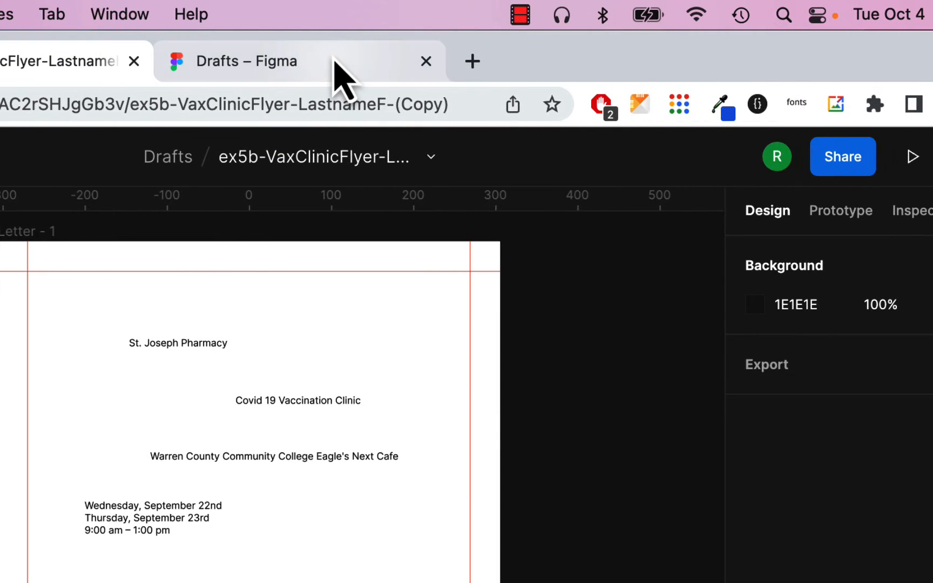
pyautogui.click(333, 61)
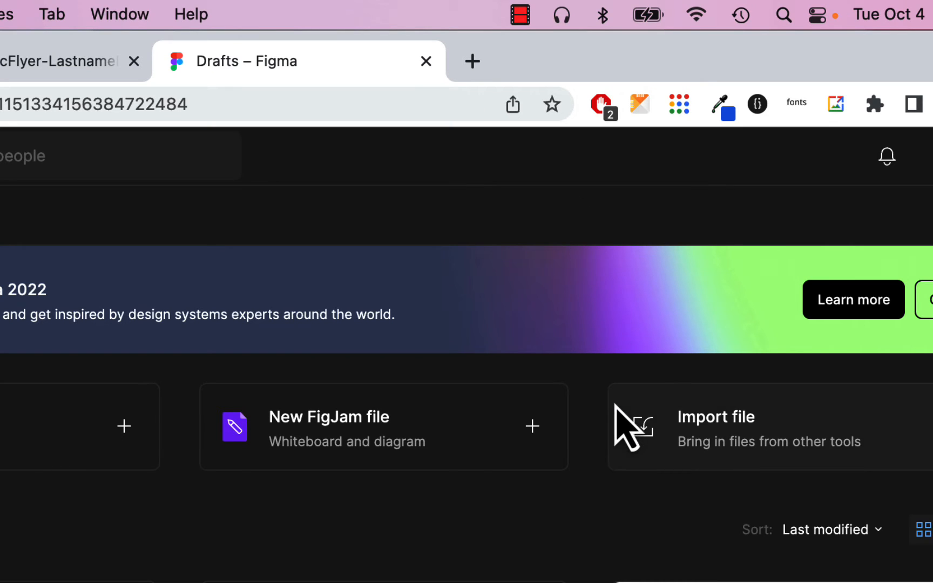
pyautogui.click(426, 61)
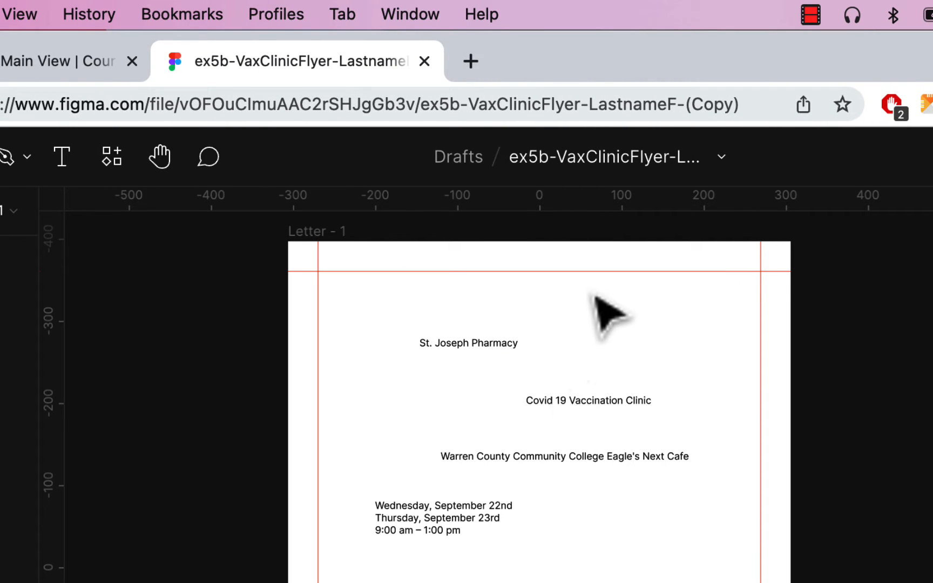
# - Rename the flyer copy, replacing "LastnameF (Copy)" with the student's last name, first initial and the number 2
pyautogui.click(721, 160)
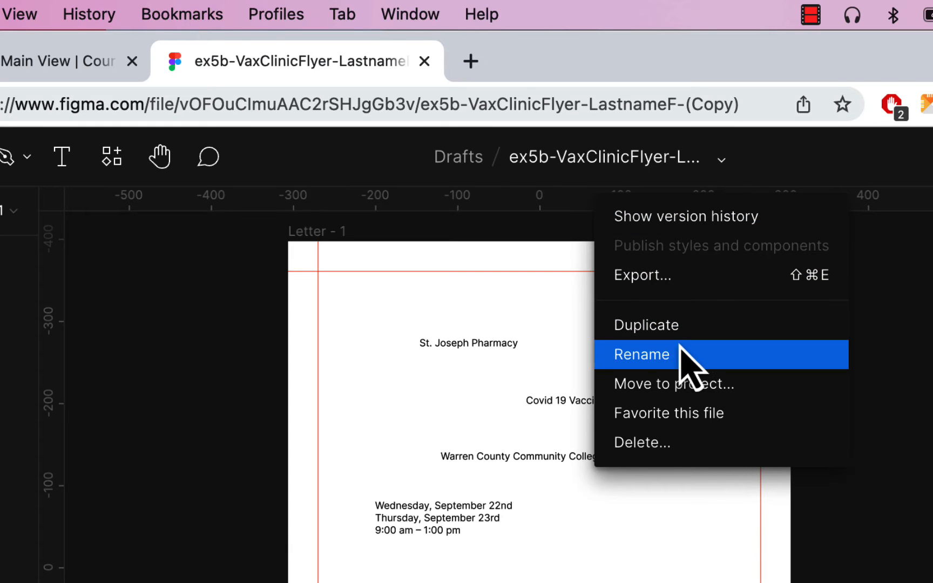
pyautogui.click(650, 157)
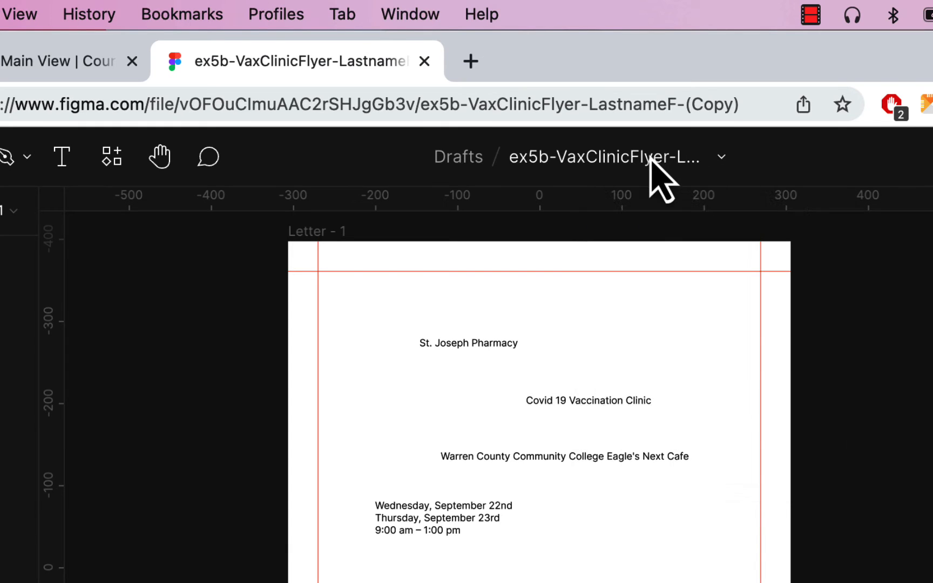
pyautogui.click(651, 157)
pyautogui.click(630, 155)
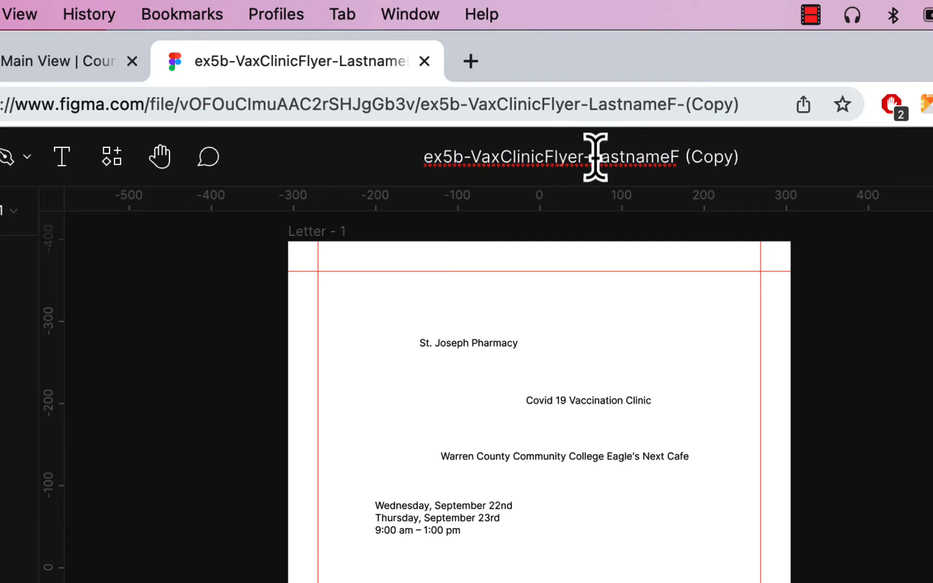
pyautogui.moveTo(593, 156); pyautogui.dragTo(745, 158)
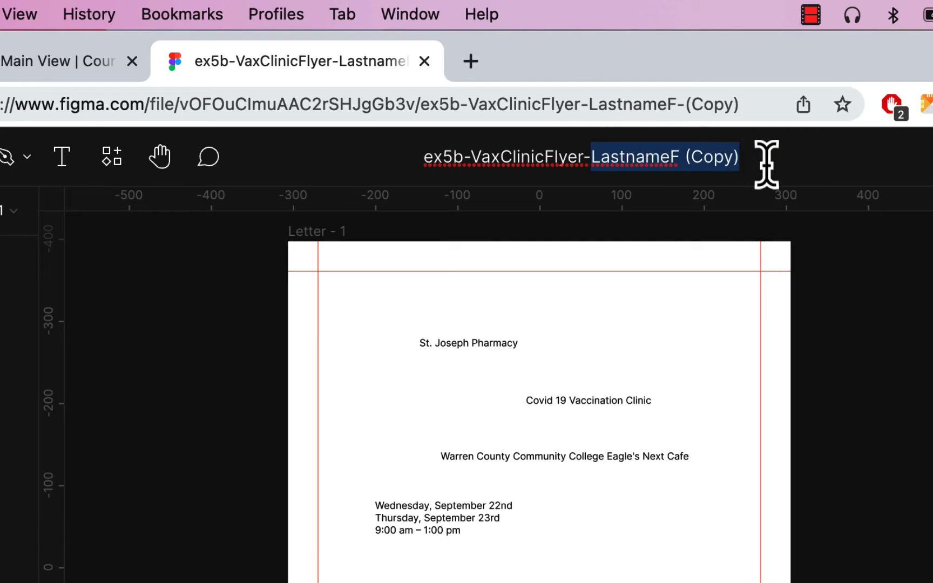
pyautogui.write('HomaR2')
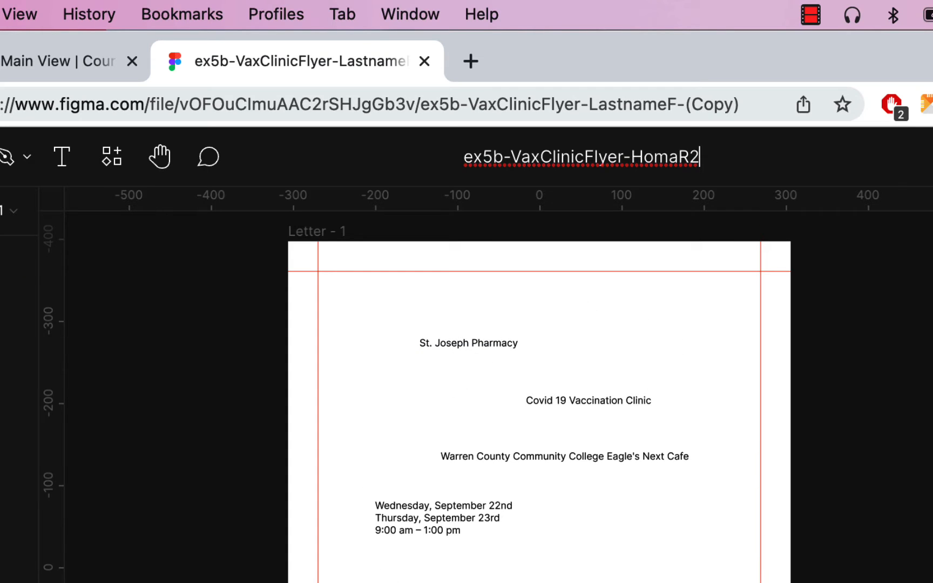
pyautogui.press('Return')
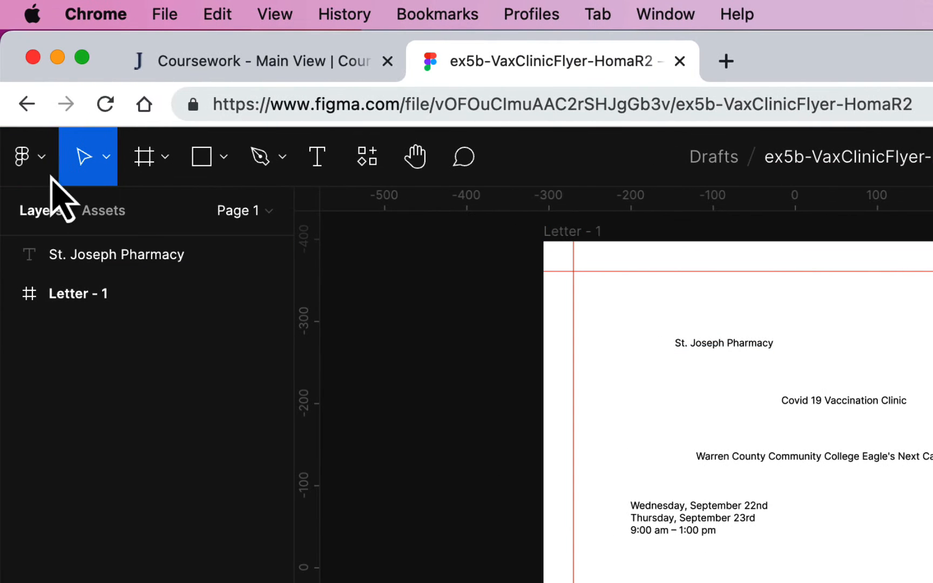
# - Go back to the draft files and reopen the renamed ex5b-VaxClinicFlyer file
pyautogui.click(19, 159)
pyautogui.click(97, 215)
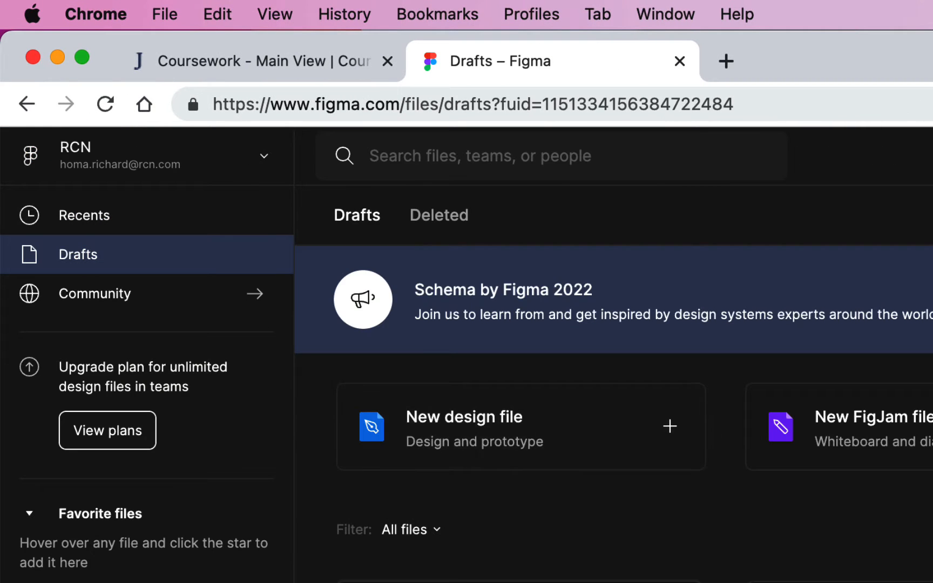
pyautogui.scroll(-3, 586, 456)
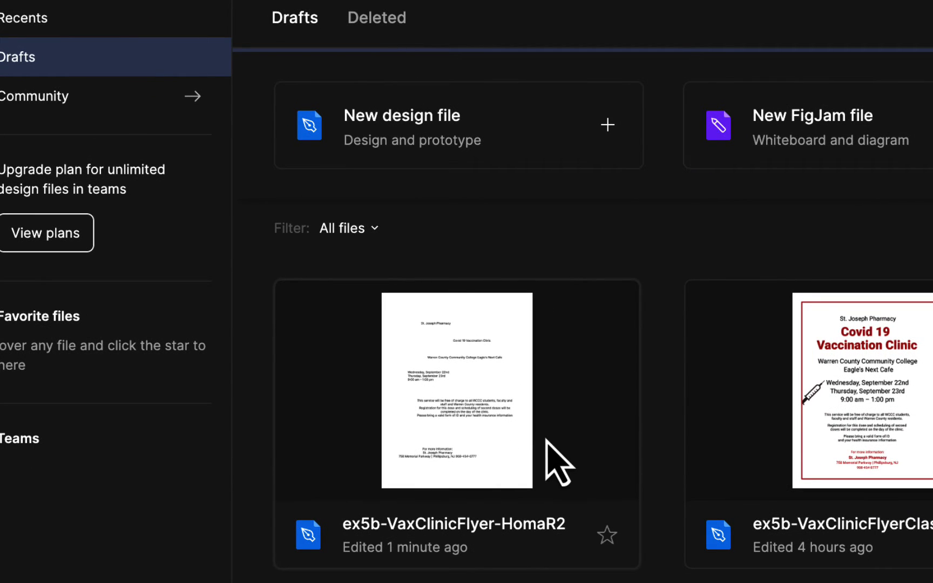
pyautogui.doubleClick(524, 444)
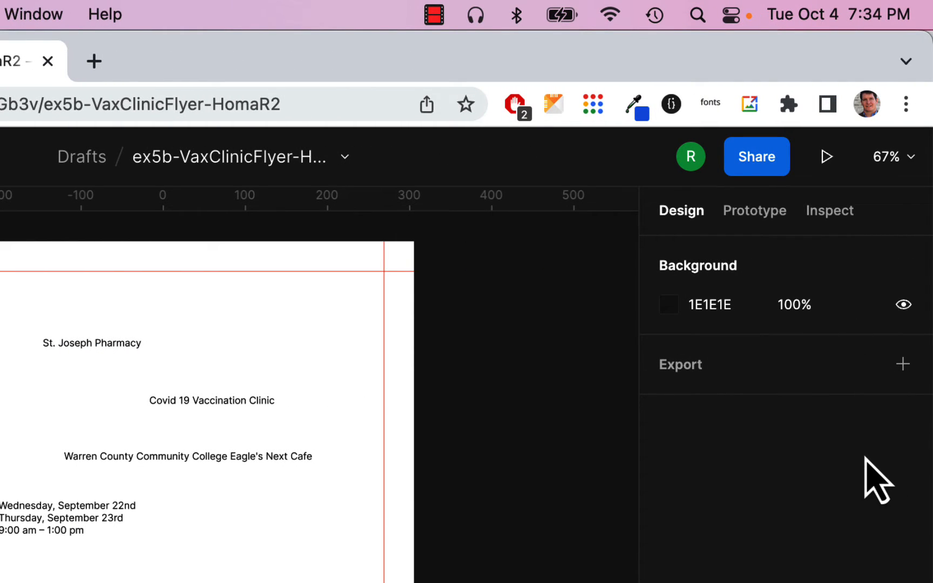
# - Move the St. Joseph Pharmacy text layer into the Letter - 1 frame, above the Covid 19 Vaccination Clinic layer
pyautogui.click(282, 465)
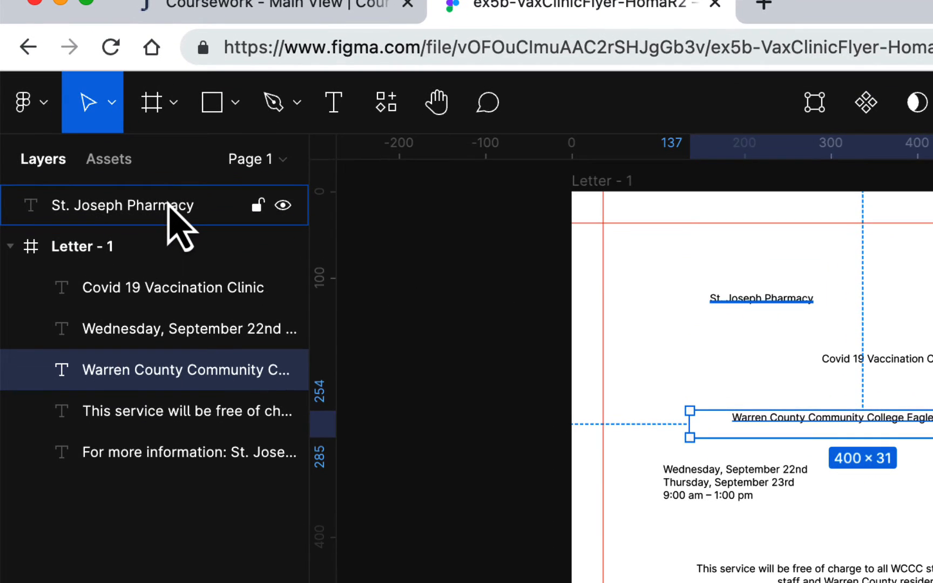
pyautogui.click(168, 205)
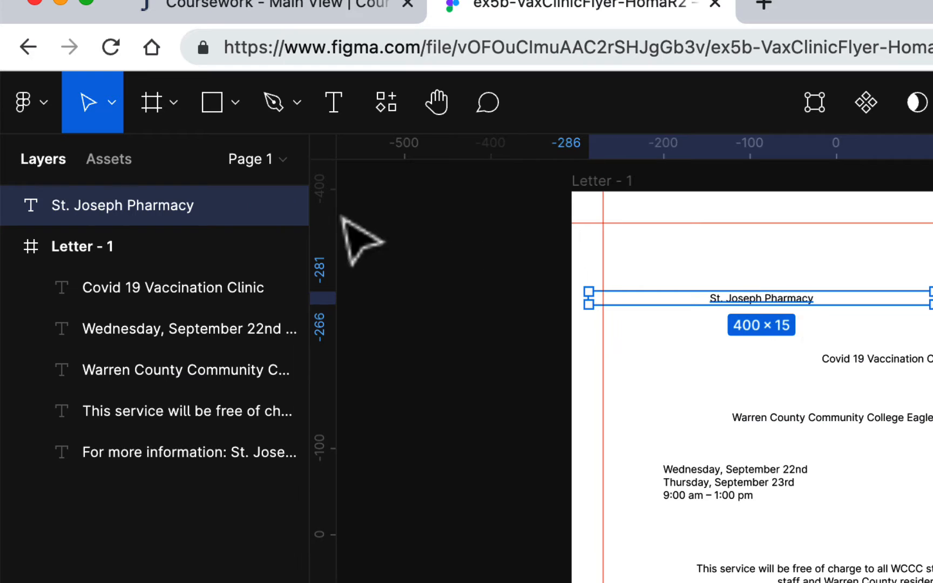
pyautogui.moveTo(169, 206); pyautogui.dragTo(173, 252)
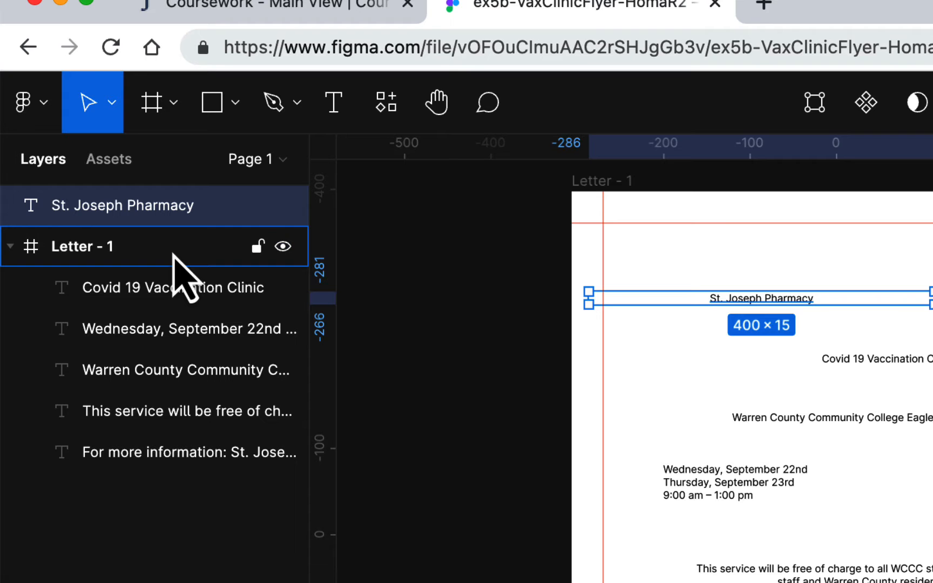
pyautogui.moveTo(173, 253); pyautogui.dragTo(174, 253)
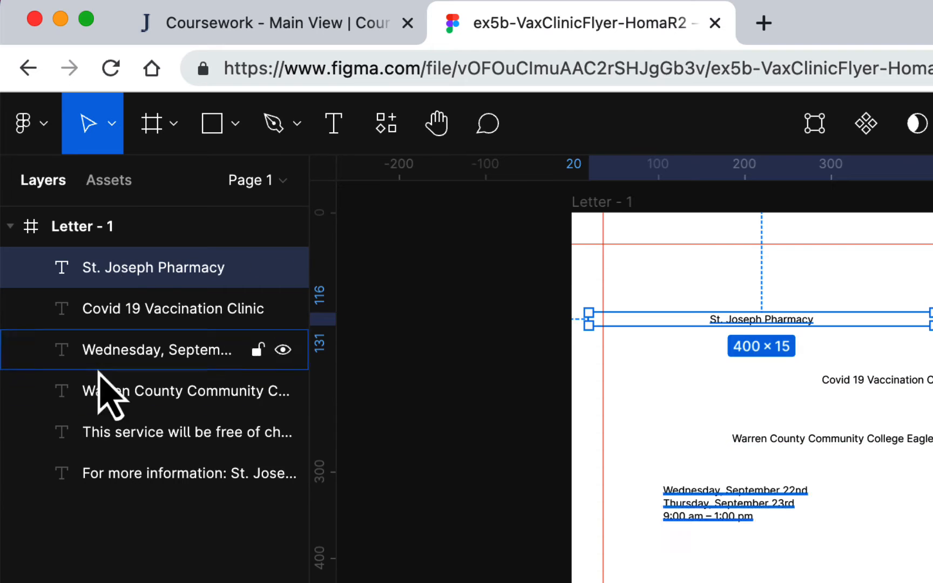
# - Lock the Letter - 1 frame, try selecting text on the locked page, and unlock the frame
pyautogui.moveTo(142, 270)
pyautogui.mouseDown()
pyautogui.moveTo(131, 368)
pyautogui.moveTo(150, 268)
pyautogui.moveTo(158, 358)
pyautogui.moveTo(131, 273)
pyautogui.moveTo(164, 261)
pyautogui.moveTo(137, 277)
pyautogui.moveTo(124, 265)
pyautogui.mouseUp()
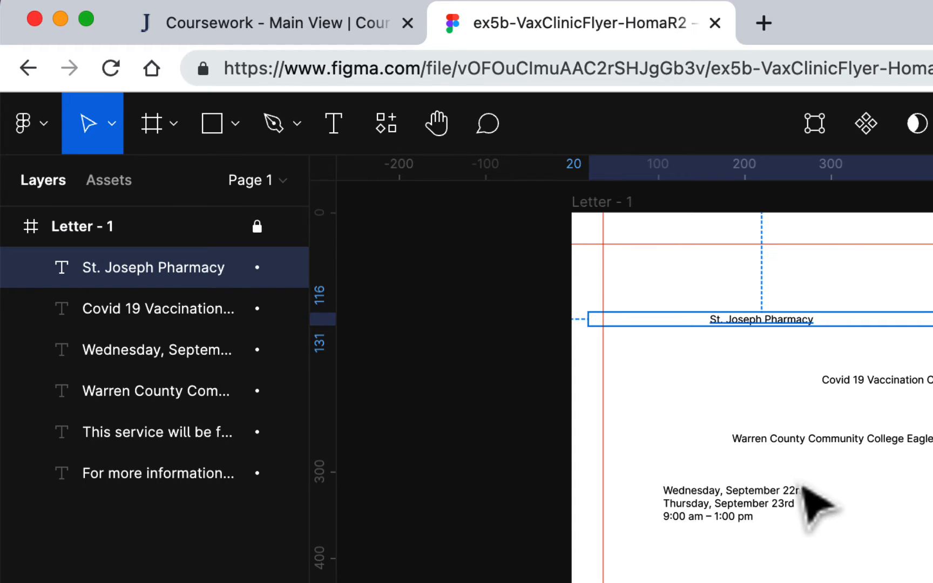
pyautogui.click(812, 500)
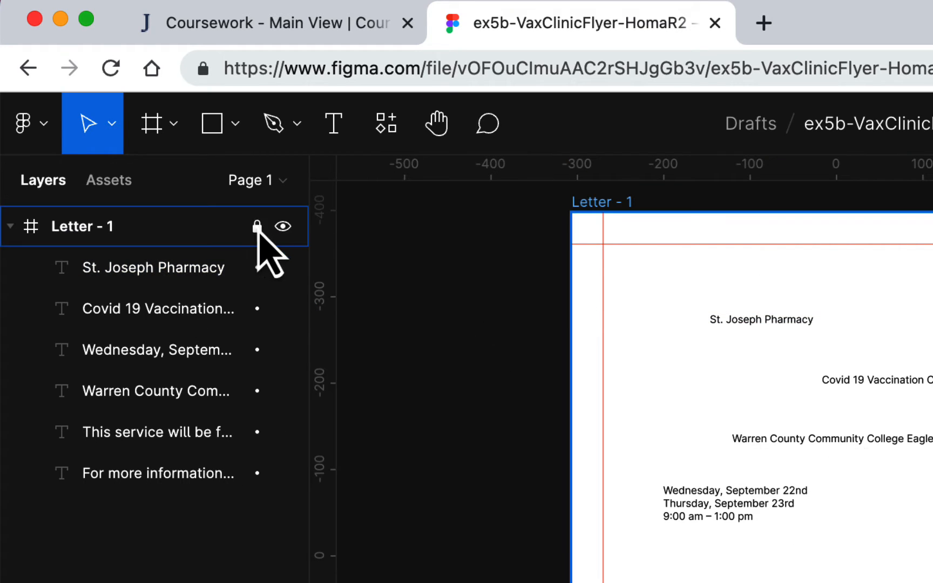
pyautogui.click(258, 226)
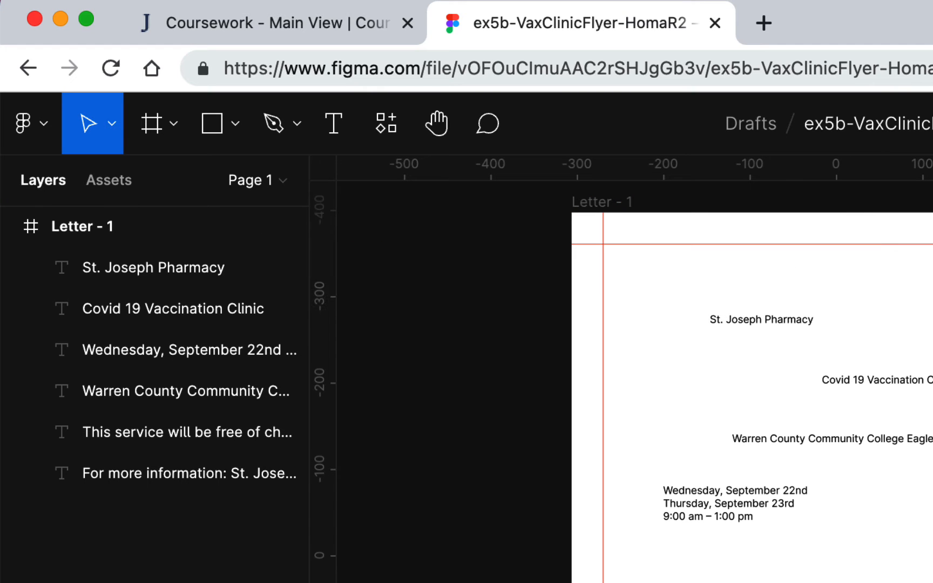
# - Select the St. Joseph Pharmacy text and hide the rulers
pyautogui.click(186, 230)
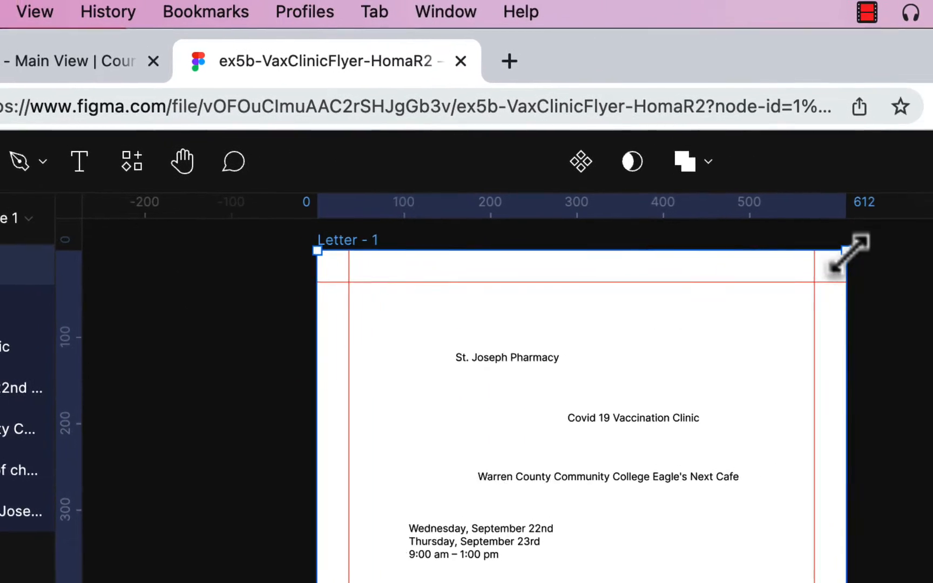
pyautogui.click(4, 305)
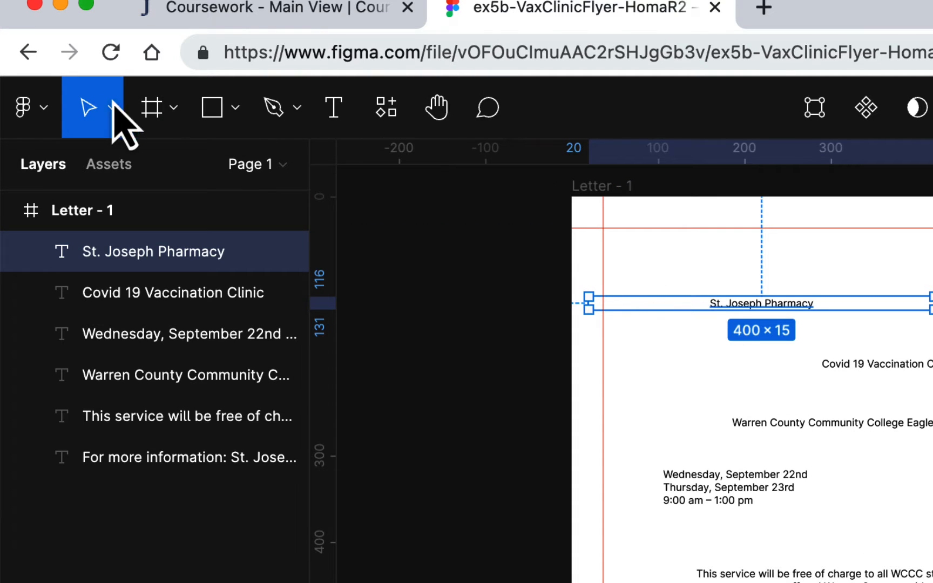
pyautogui.click(31, 108)
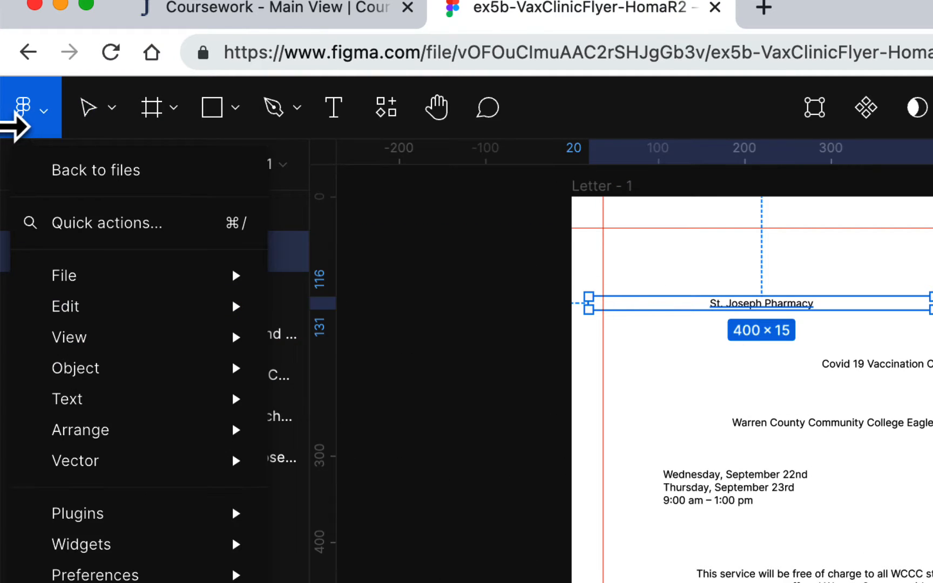
pyautogui.moveTo(48, 315)
pyautogui.moveTo(53, 337)
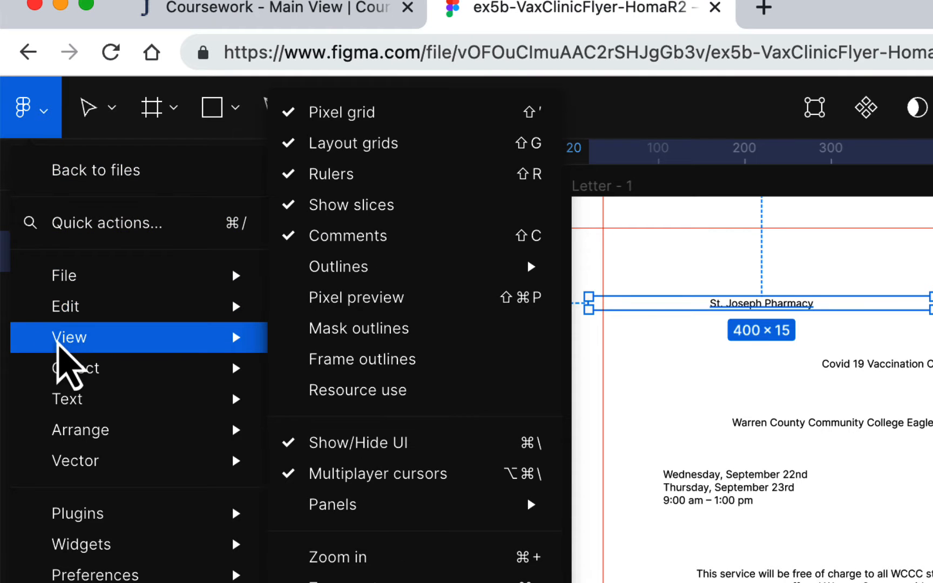
pyautogui.click(302, 181)
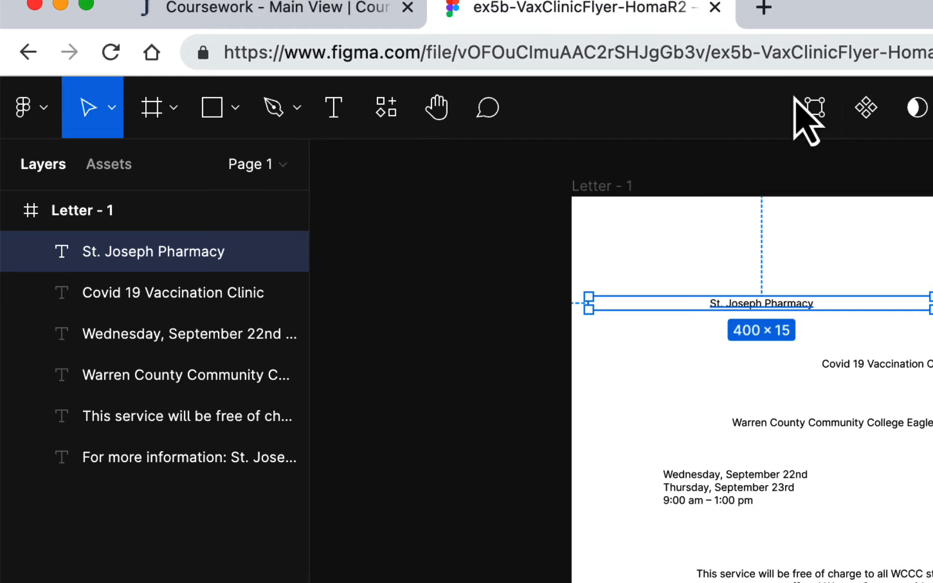
# - Show the rulers again, pull a trial vertical guide to about 106 on the page, and remove it
pyautogui.click(38, 110)
pyautogui.moveTo(59, 278)
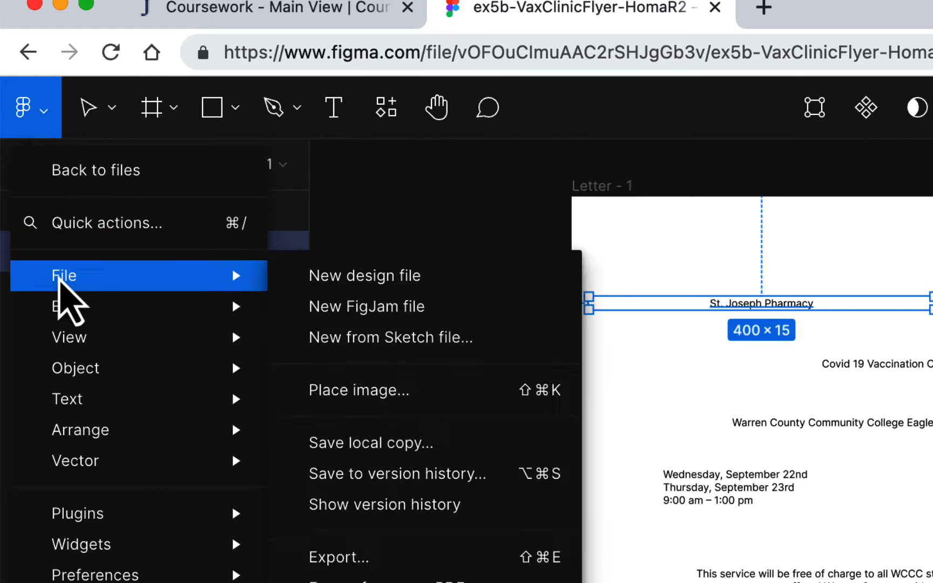
pyautogui.moveTo(66, 343)
pyautogui.click(379, 179)
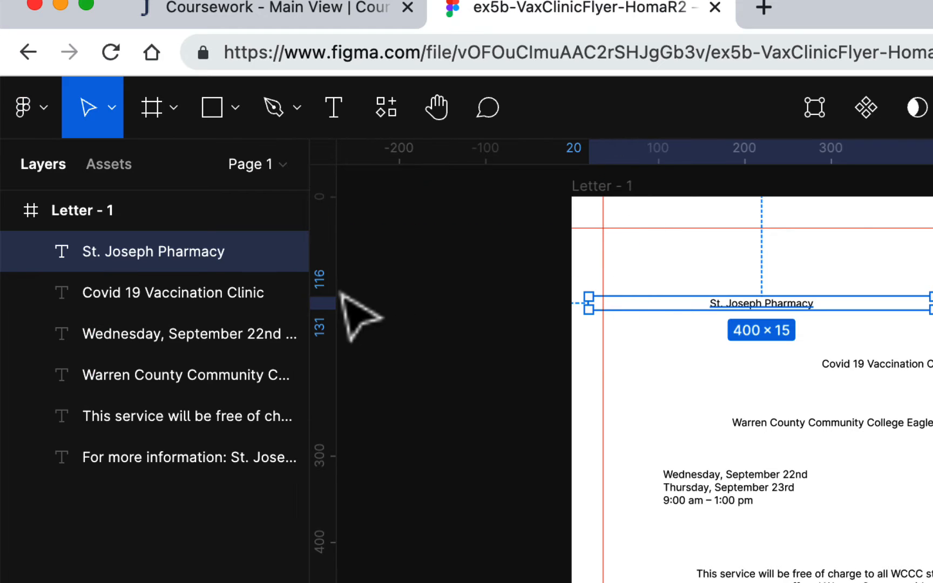
pyautogui.moveTo(334, 250); pyautogui.dragTo(666, 244)
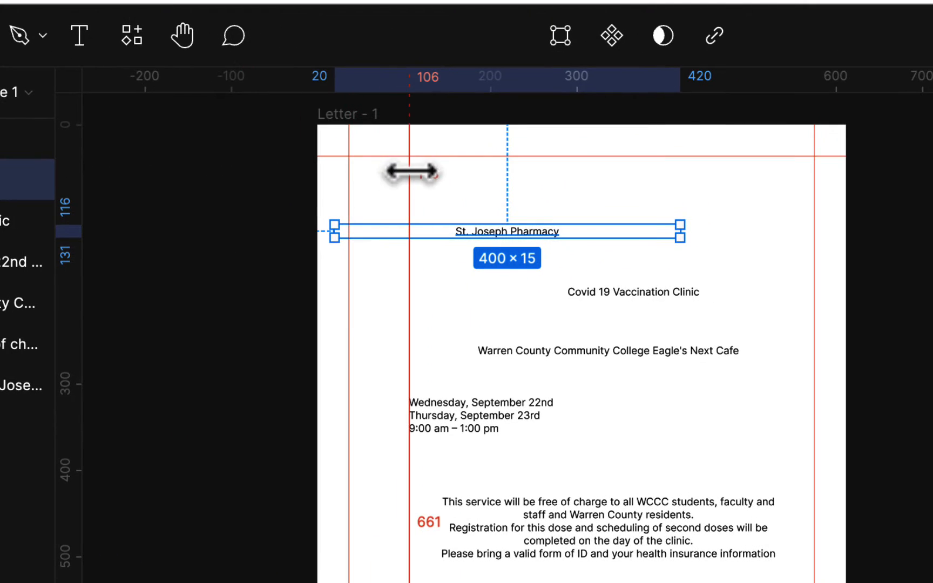
pyautogui.moveTo(411, 172); pyautogui.dragTo(73, 217)
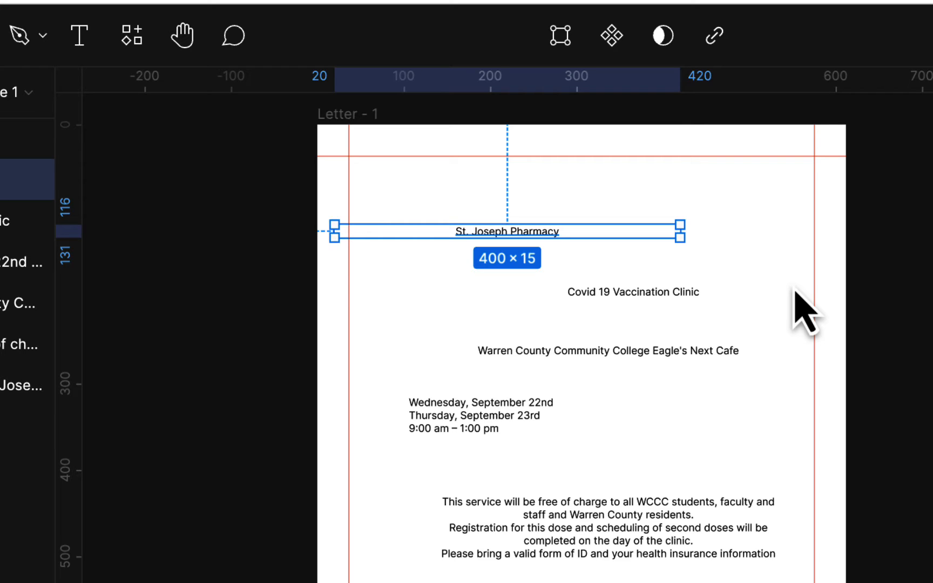
# - Center the St. Joseph Pharmacy text horizontally in the Letter - 1 frame and select the date and time text
pyautogui.click(632, 241)
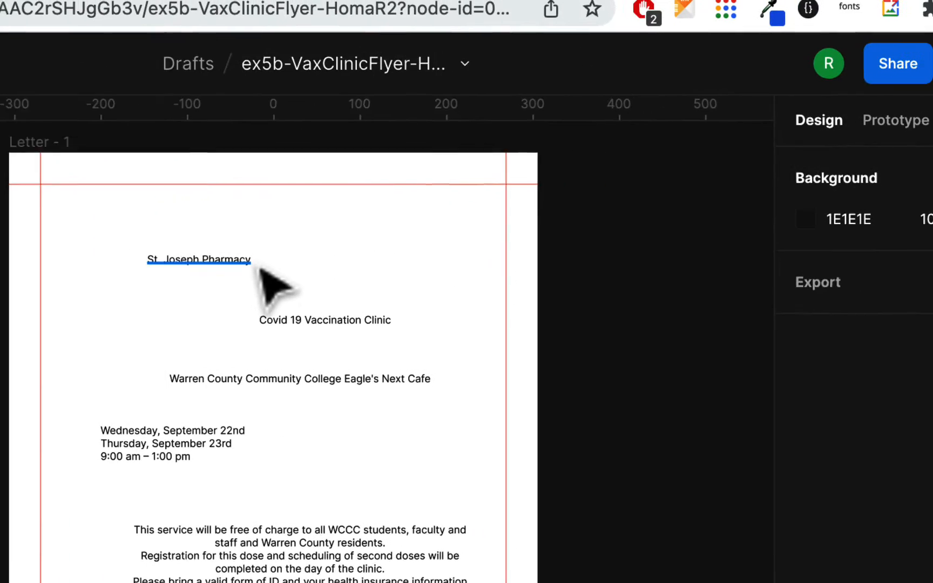
pyautogui.click(477, 243)
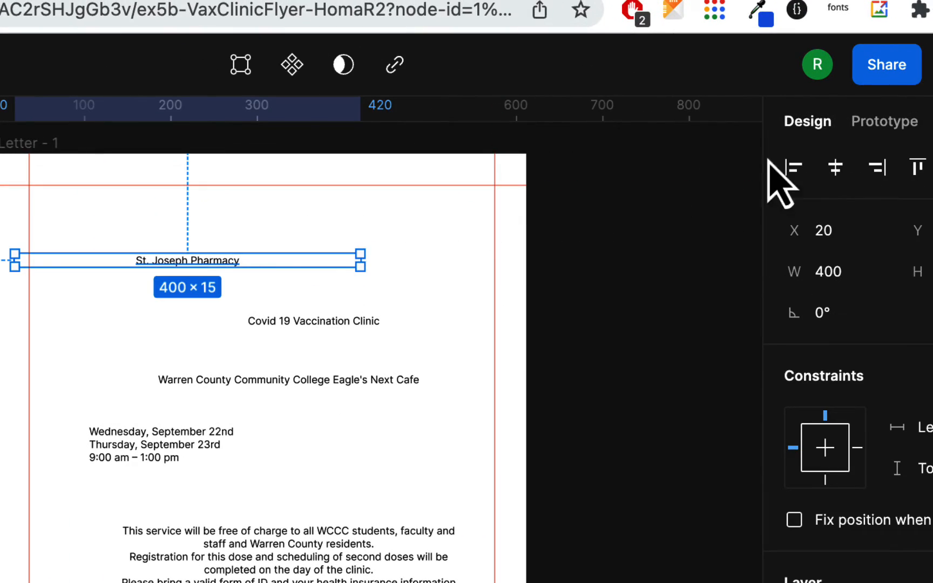
pyautogui.click(836, 169)
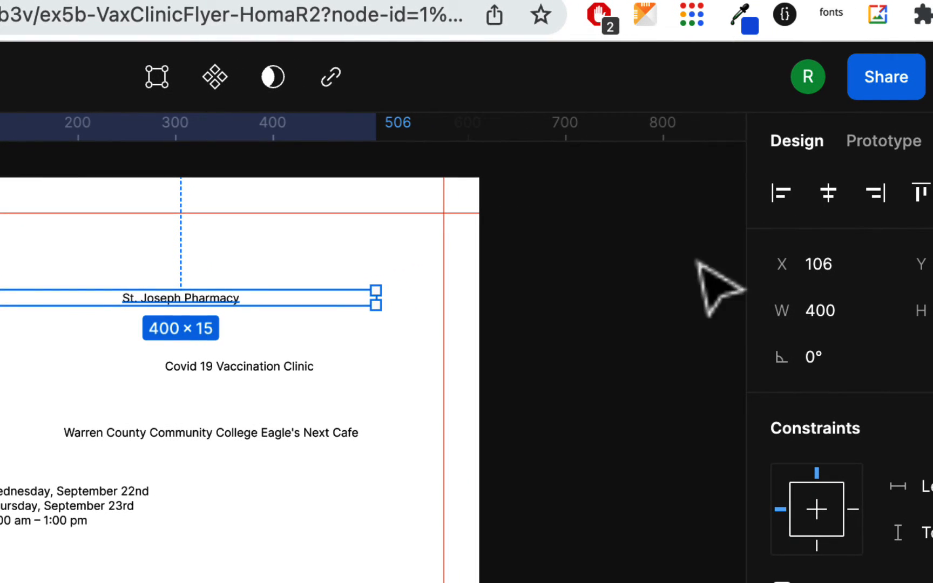
pyautogui.click(80, 513)
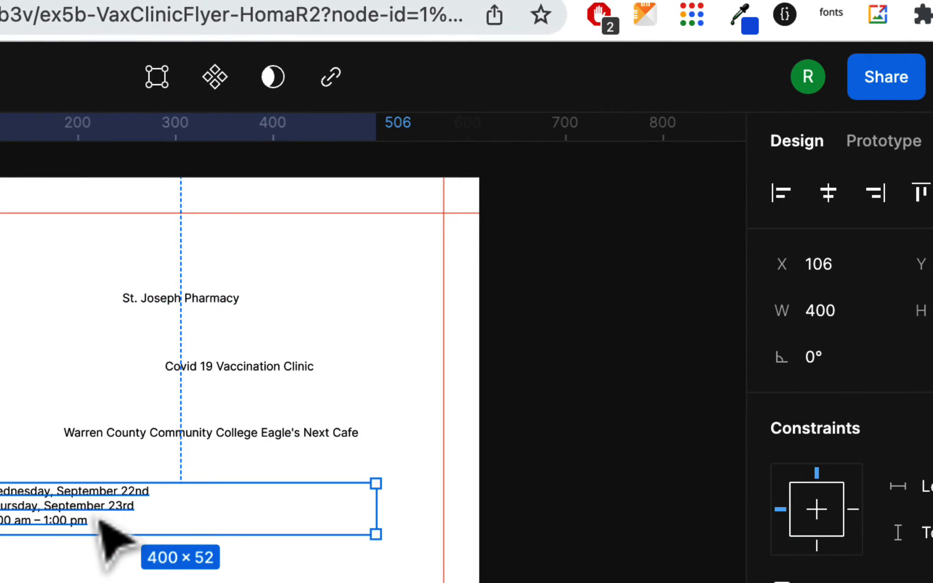
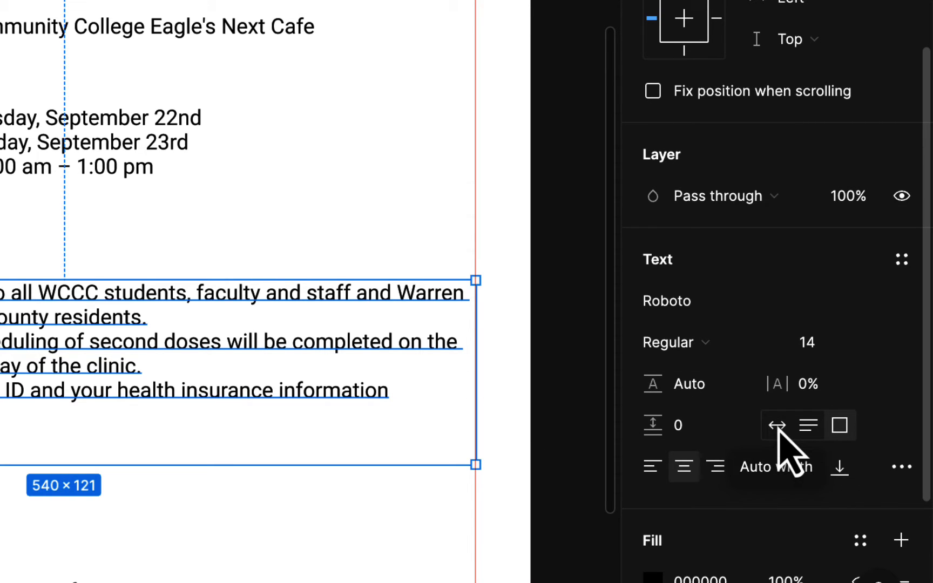
# - Try auto width on the service details text and undo it, narrow its box to about 406 × 123, and center it on the page
pyautogui.click(777, 447)
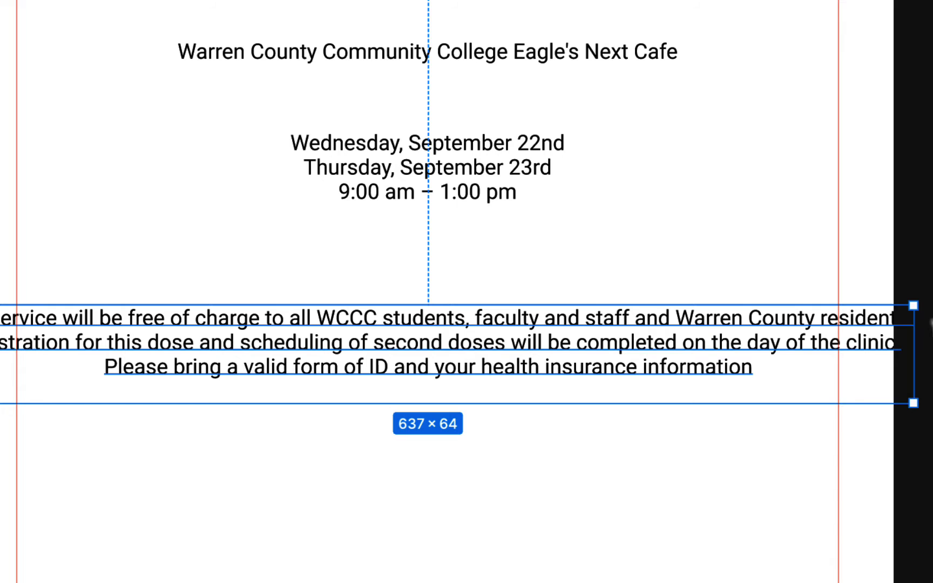
pyautogui.hotkey('ctrl', 'z')
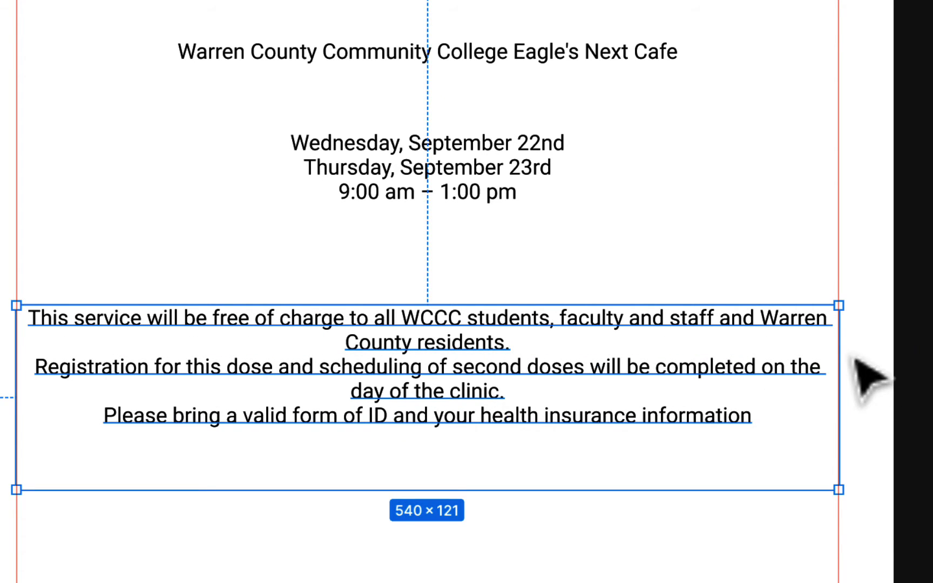
pyautogui.moveTo(839, 307); pyautogui.dragTo(634, 297)
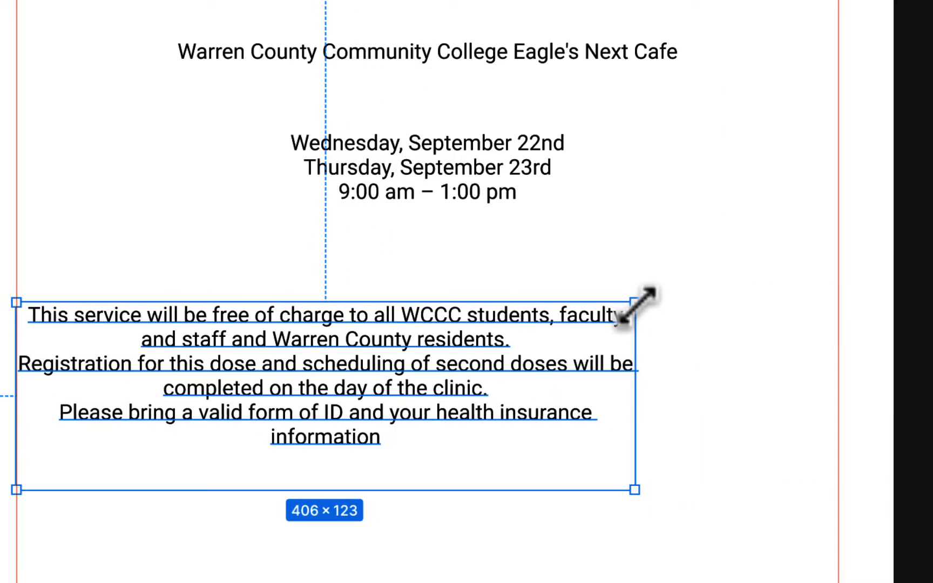
pyautogui.moveTo(435, 367); pyautogui.dragTo(519, 369)
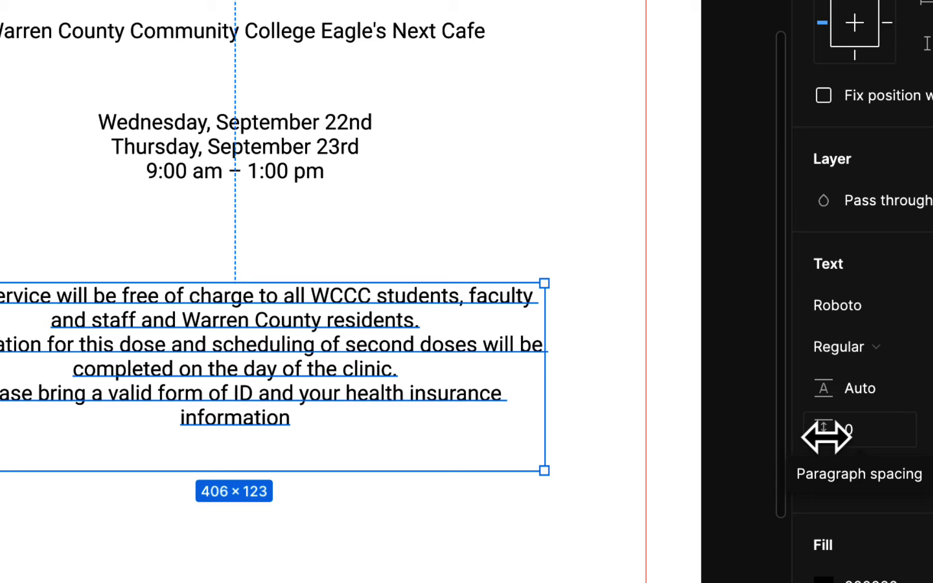
# - Set the service details text's paragraph spacing to 12 and narrow its box to about 346 × 124
pyautogui.click(826, 430)
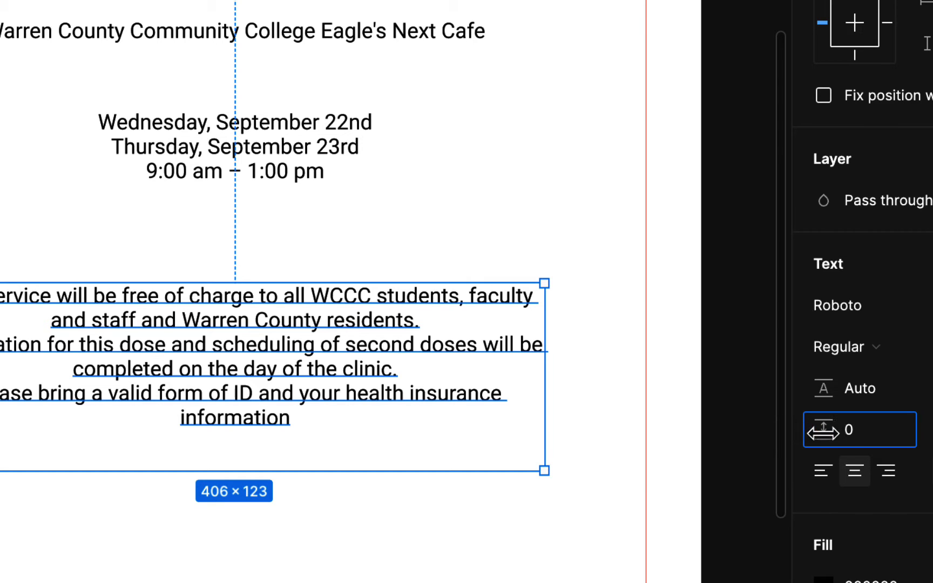
pyautogui.moveTo(822, 432); pyautogui.dragTo(844, 441)
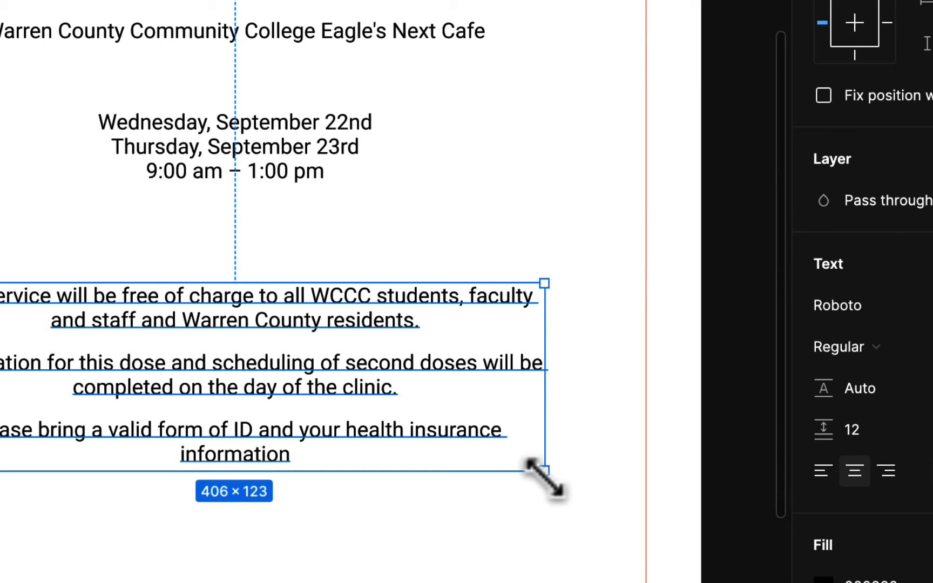
pyautogui.moveTo(544, 478); pyautogui.dragTo(453, 478)
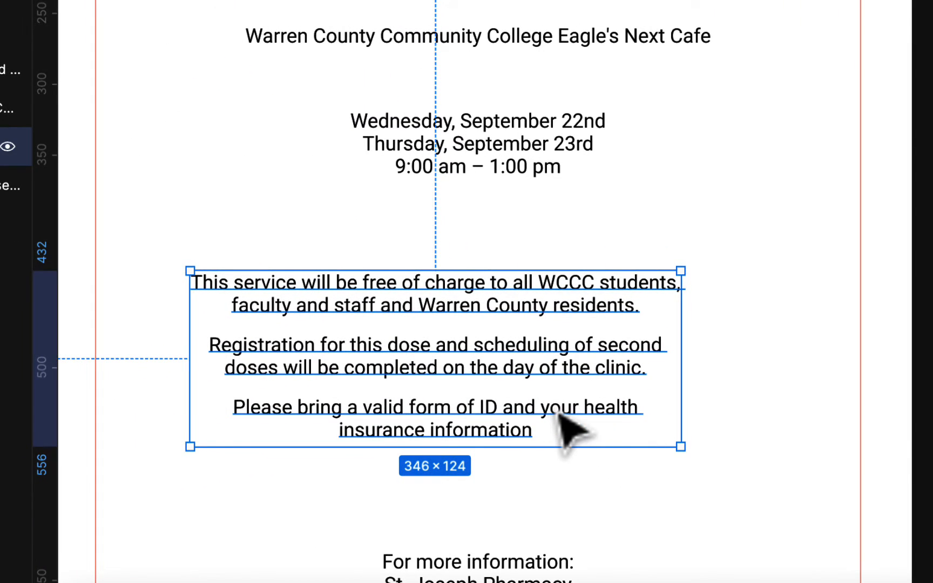
# - Insert a line break before "your health insurance information" without starting a new paragraph
pyautogui.doubleClick(554, 408)
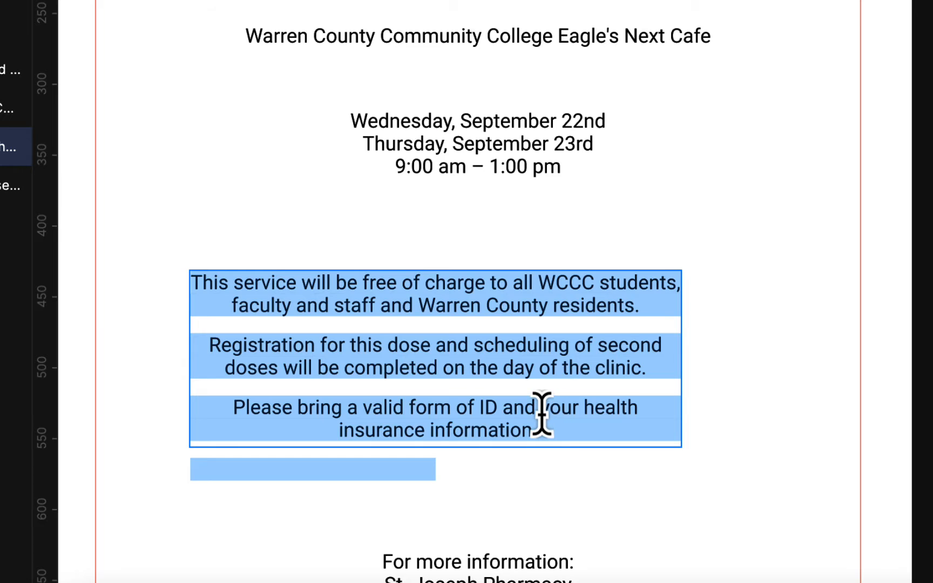
pyautogui.click(545, 410)
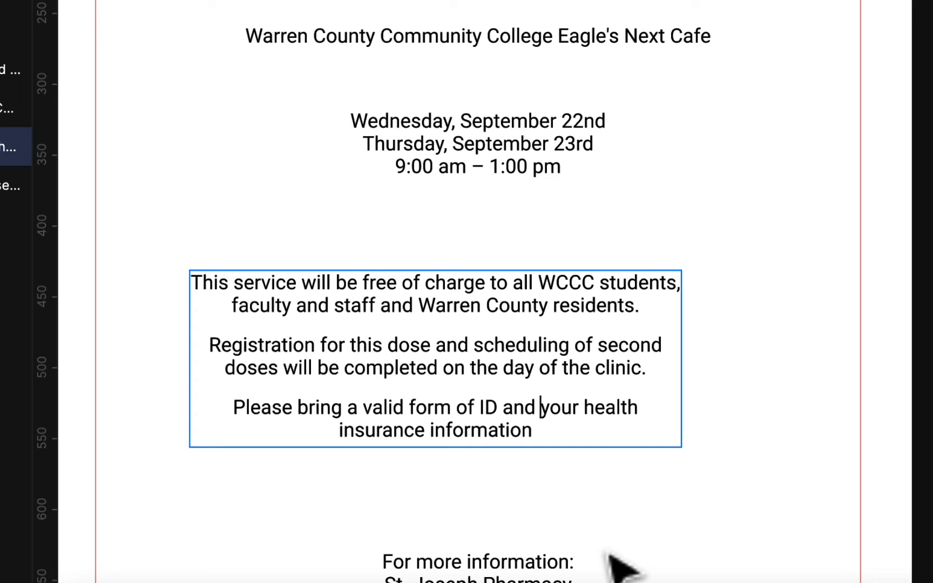
pyautogui.press('Return')
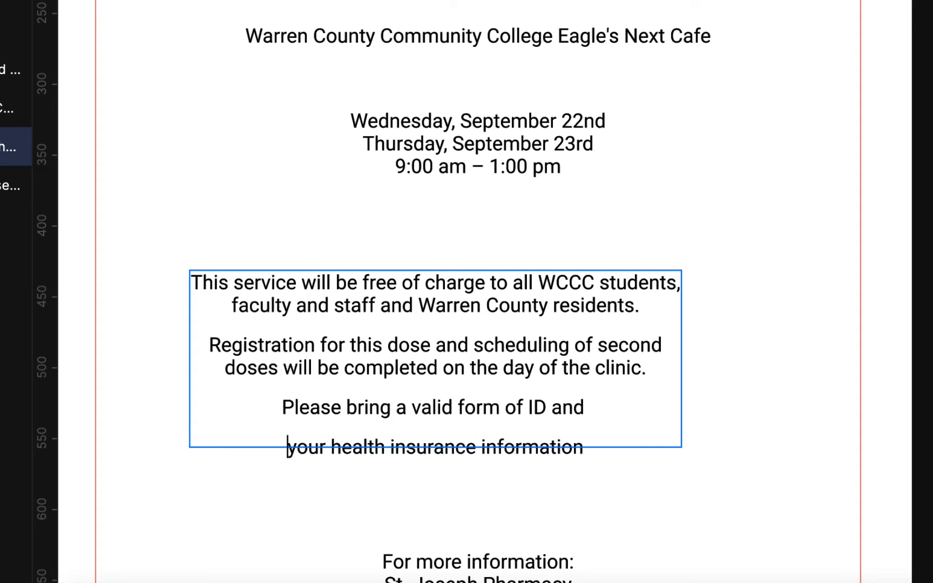
pyautogui.press('BackSpace')
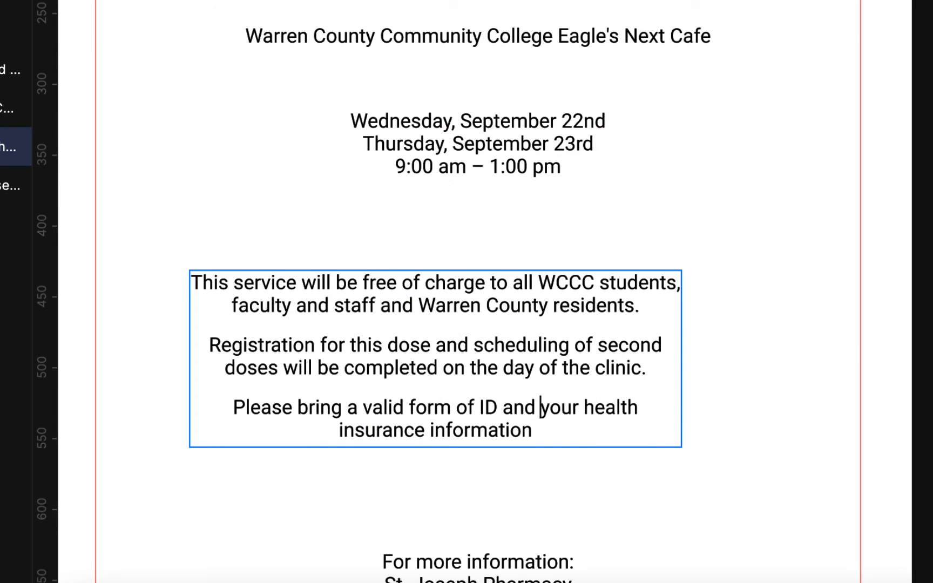
pyautogui.hotkey('shift', 'Return')
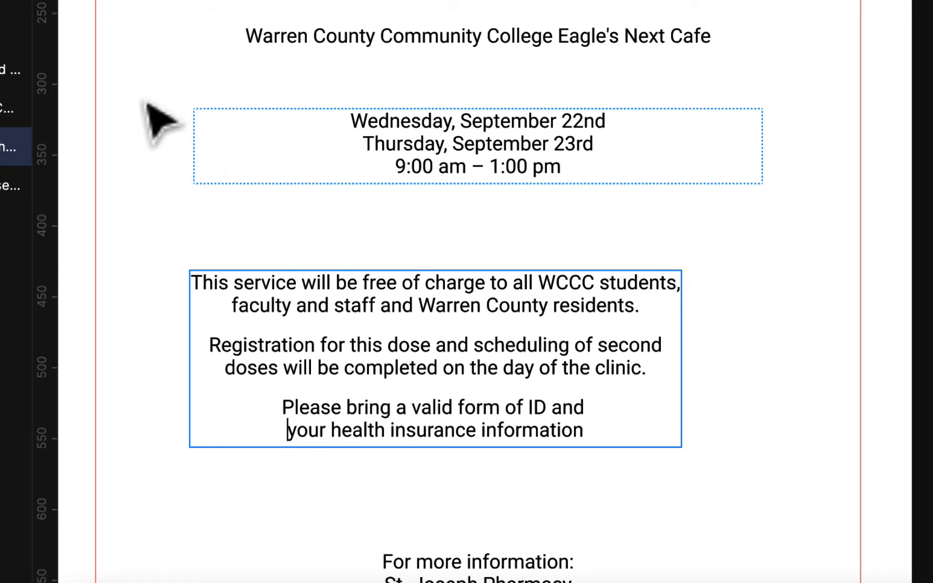
pyautogui.press('Escape')
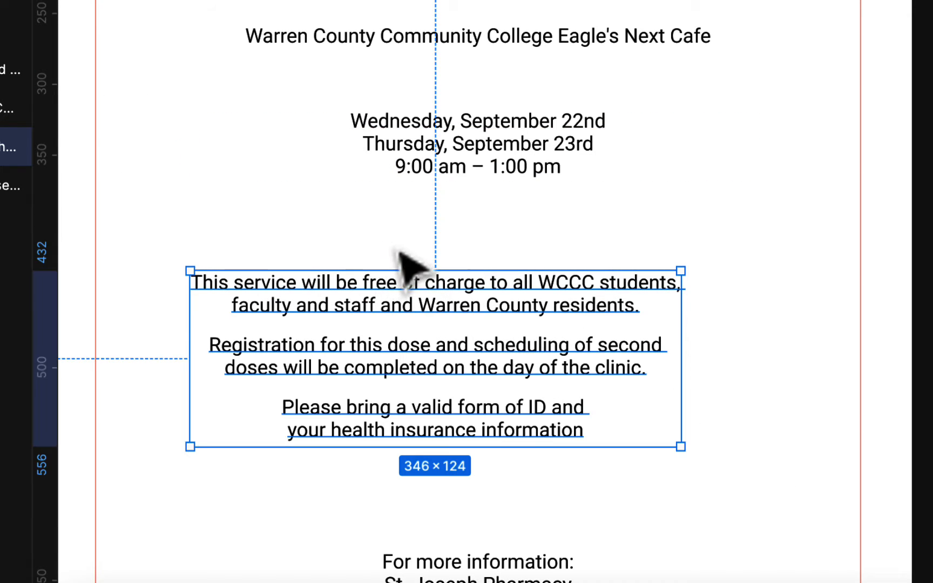
# - Center the service details text horizontally on the page and move it down to about Y 455
pyautogui.moveTo(402, 316); pyautogui.dragTo(438, 319)
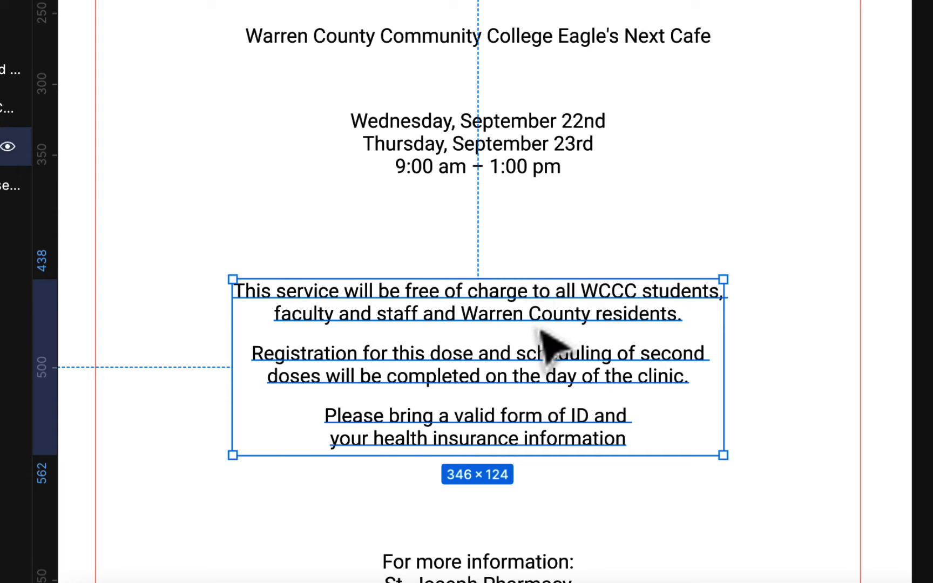
pyautogui.click(542, 164)
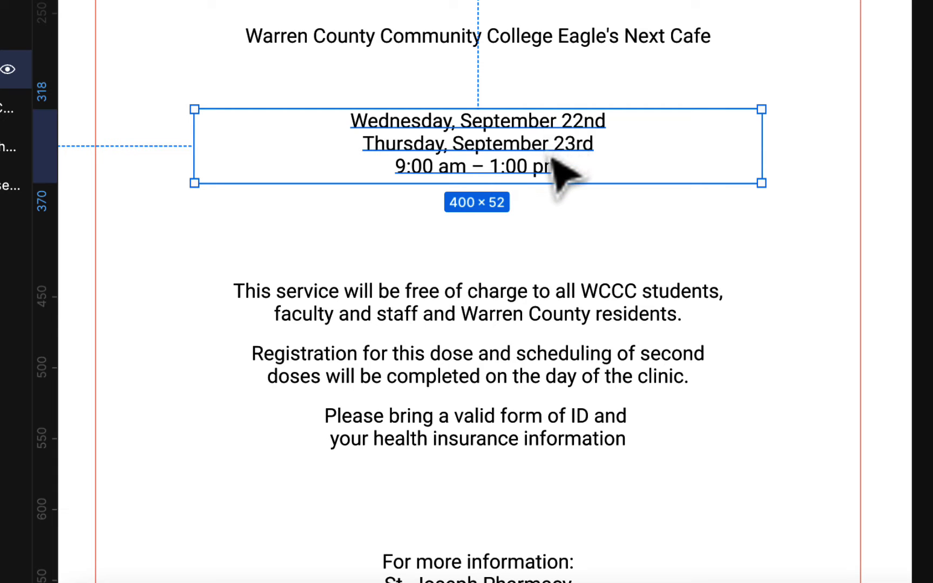
pyautogui.moveTo(565, 373)
pyautogui.mouseDown()
pyautogui.moveTo(561, 400)
pyautogui.moveTo(560, 389)
pyautogui.mouseUp()
# - Set the Covid 19 Vaccination Clinic text's font style to Roboto Black
pyautogui.scroll(8, 560, 389)
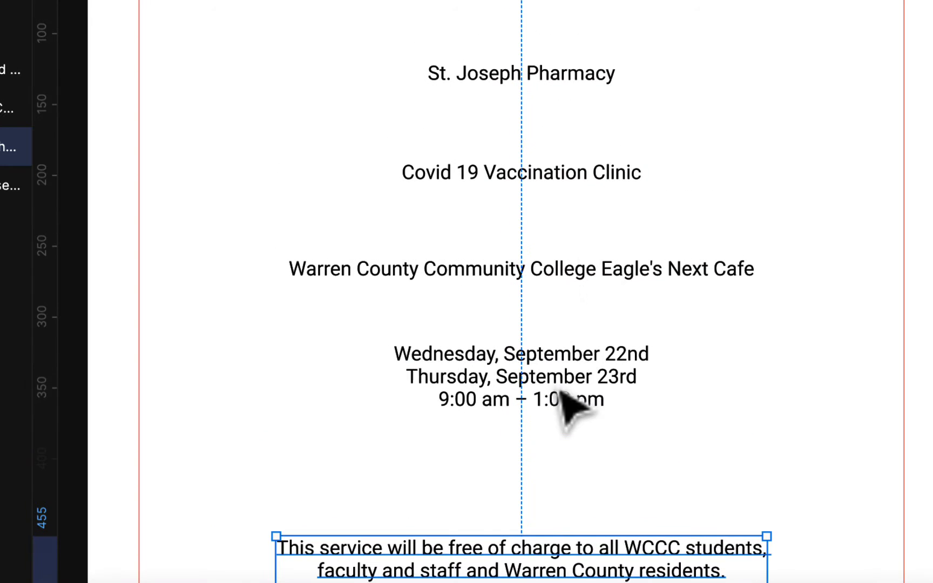
pyautogui.click(599, 186)
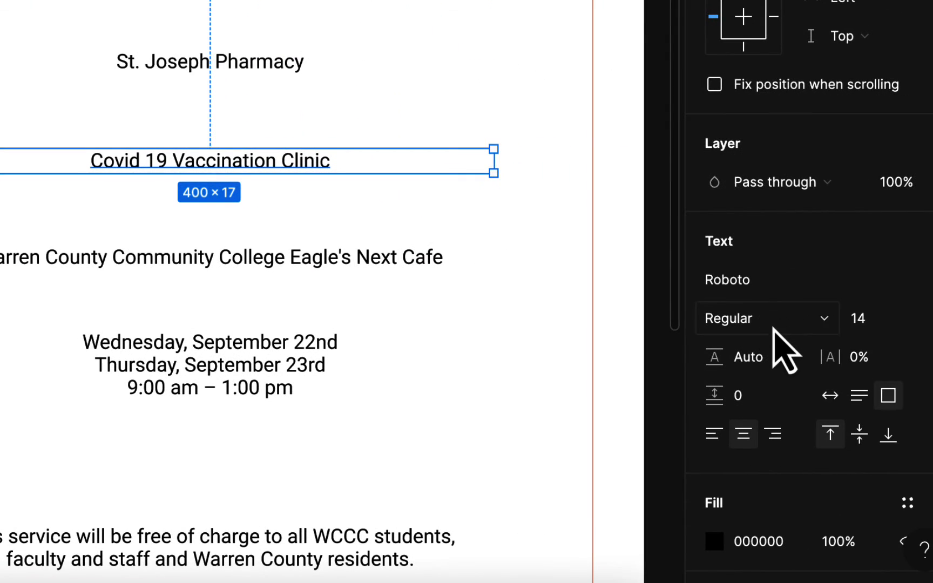
pyautogui.click(773, 327)
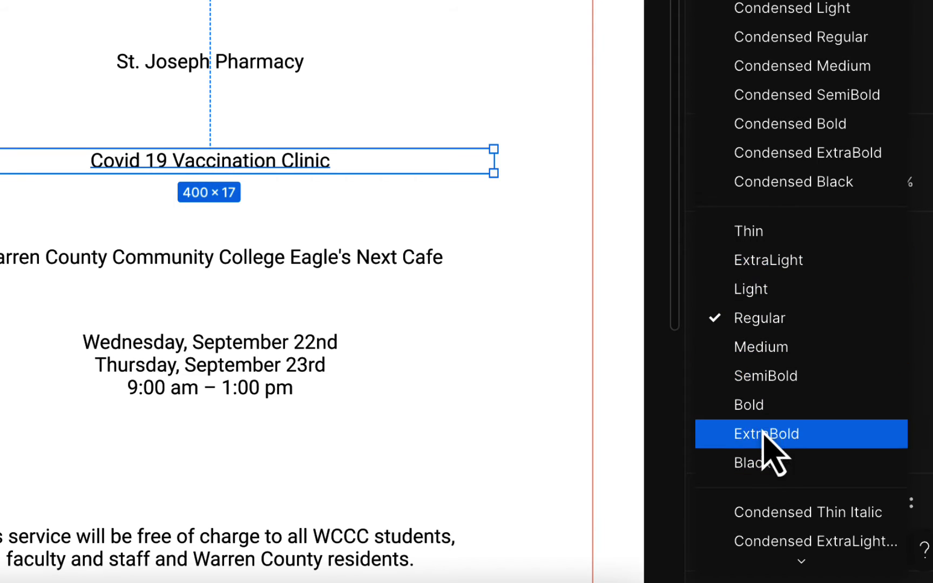
pyautogui.click(761, 463)
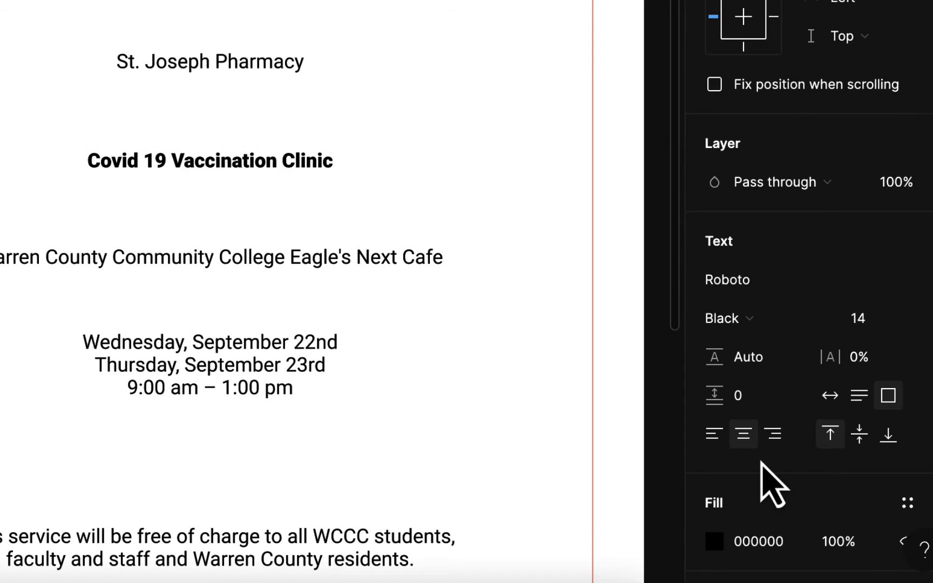
# - Try font sizes 64, 48 and 52 on the Covid 19 Vaccination Clinic title, and set it to 54
pyautogui.click(921, 322)
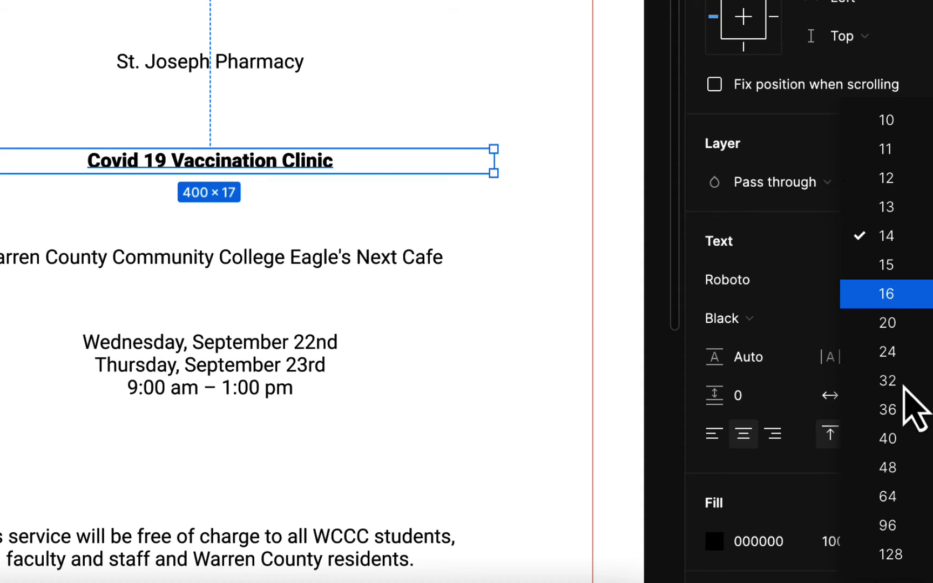
pyautogui.click(893, 496)
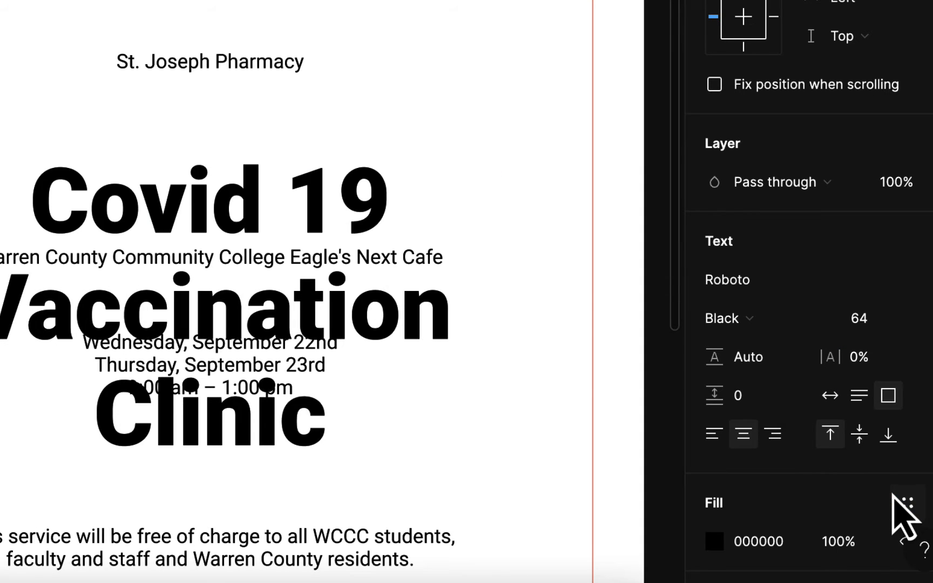
pyautogui.click(921, 321)
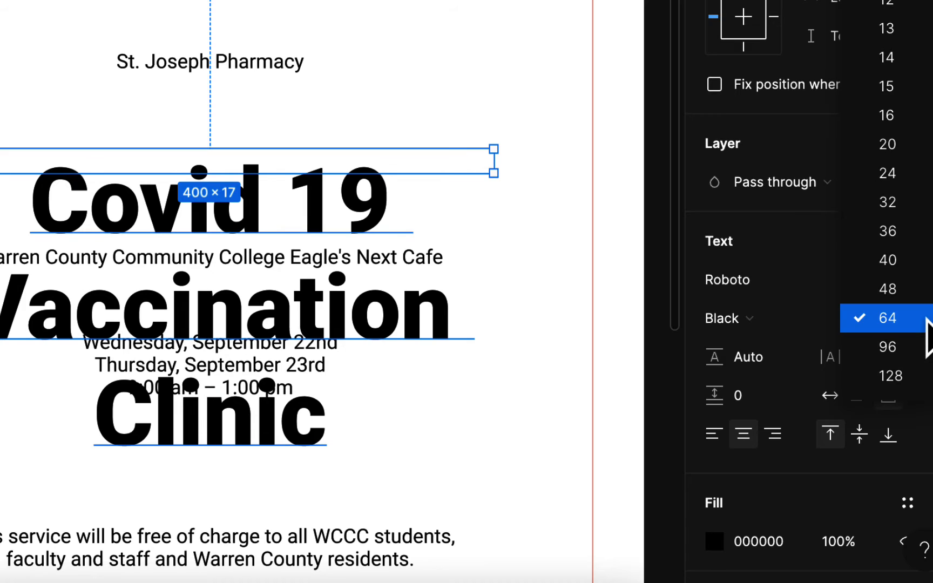
pyautogui.click(918, 290)
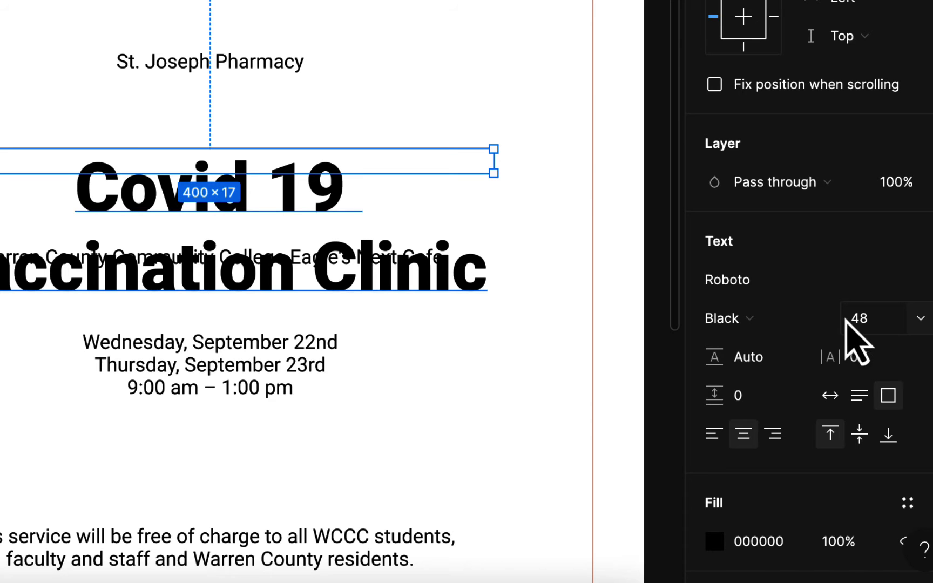
pyautogui.moveTo(841, 314); pyautogui.dragTo(850, 311)
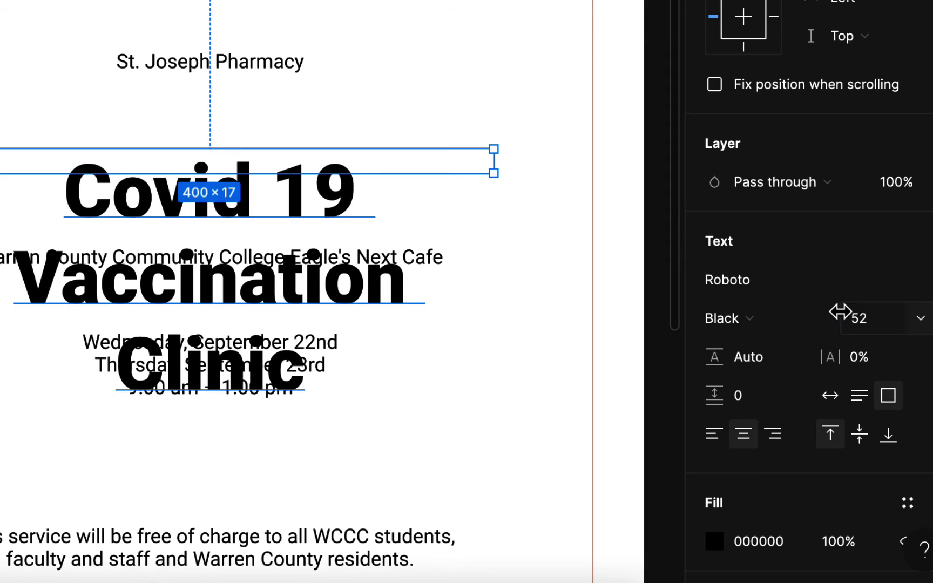
pyautogui.click(868, 316)
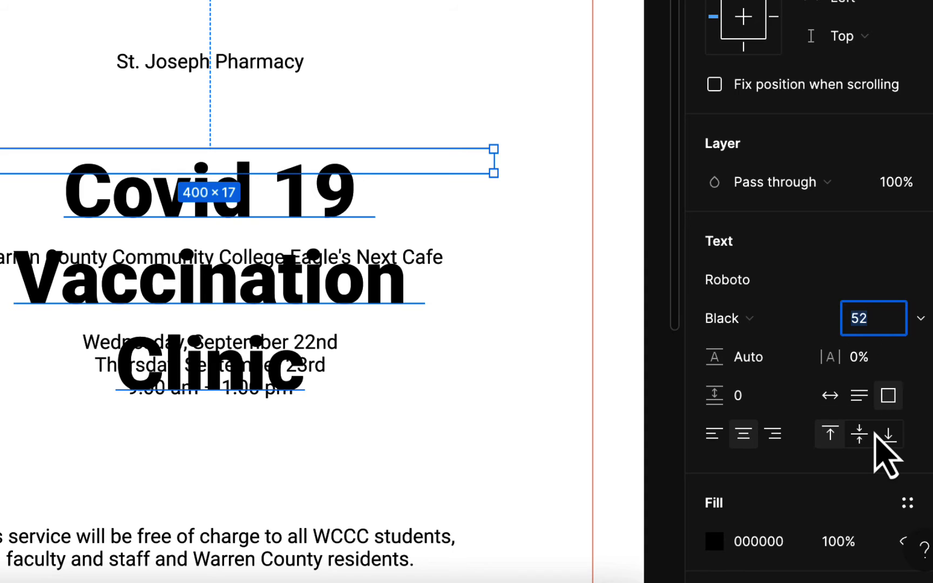
pyautogui.write('54')
pyautogui.press('Return')
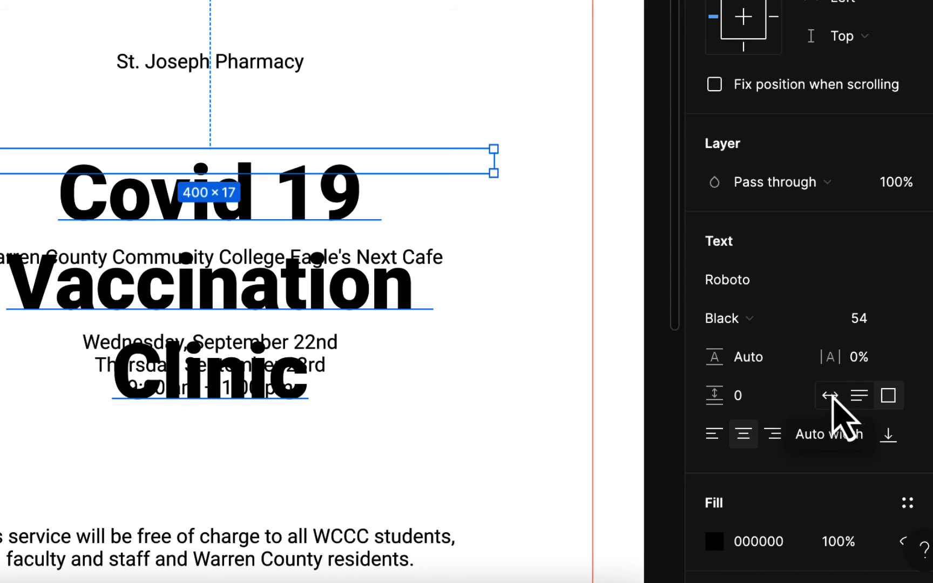
# - Fit the Covid 19 Vaccination Clinic title box's height to its text and widen it to 540 between the side margin guides
pyautogui.click(862, 398)
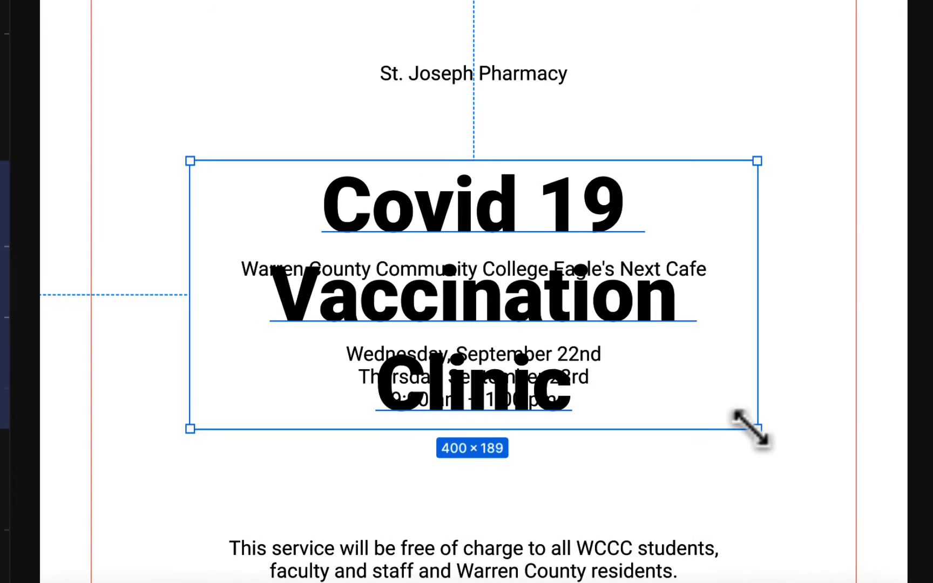
pyautogui.moveTo(752, 428); pyautogui.dragTo(851, 422)
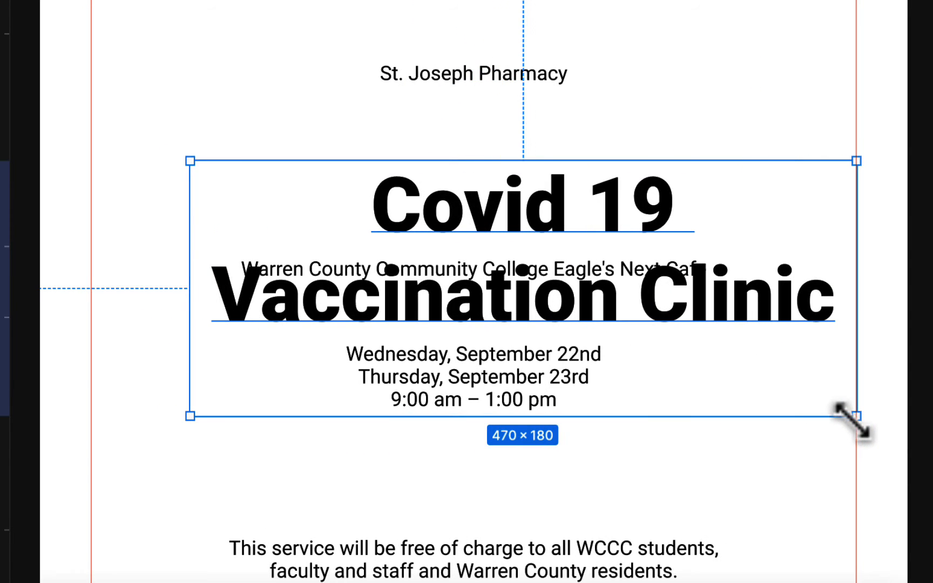
pyautogui.moveTo(189, 417); pyautogui.dragTo(89, 416)
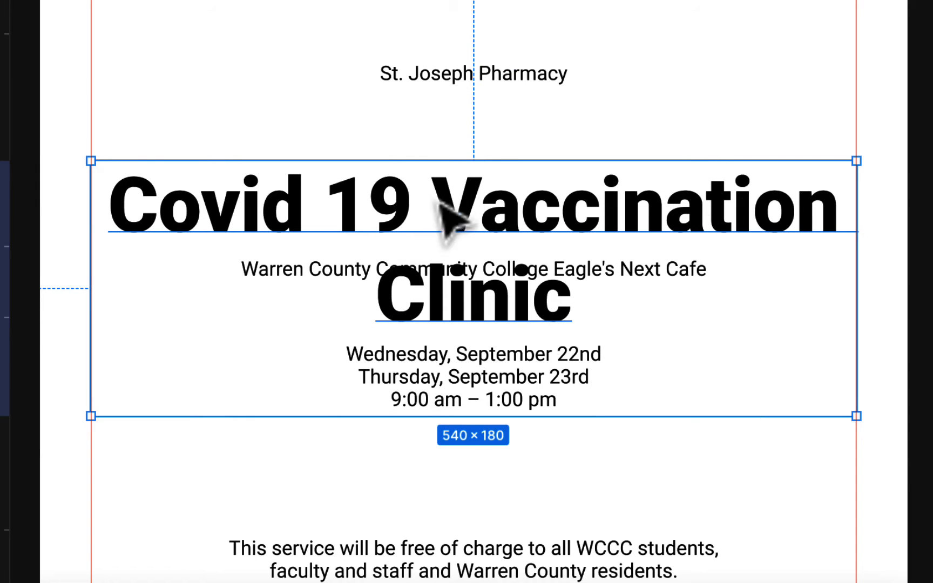
# - Insert a line break before "Vaccination" in the title
pyautogui.doubleClick(456, 230)
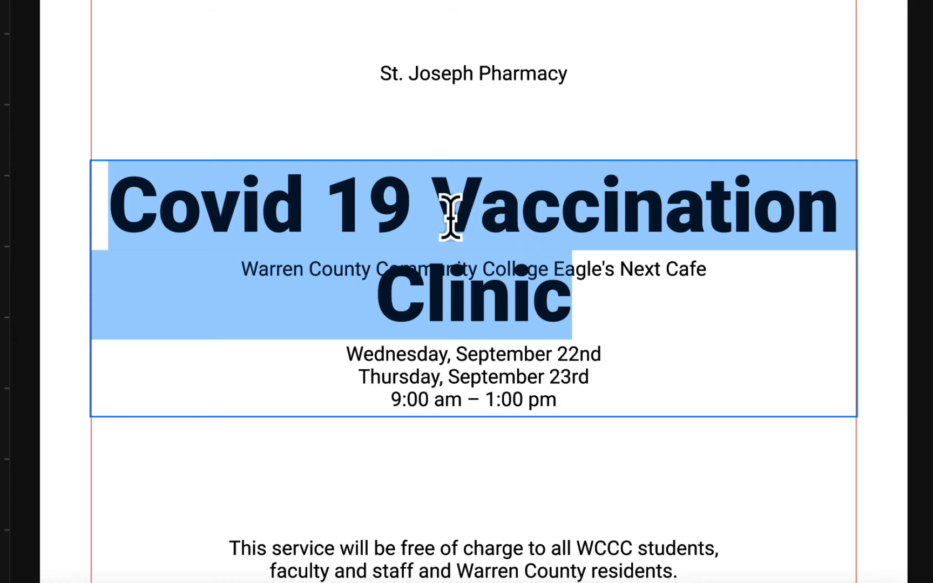
pyautogui.click(443, 210)
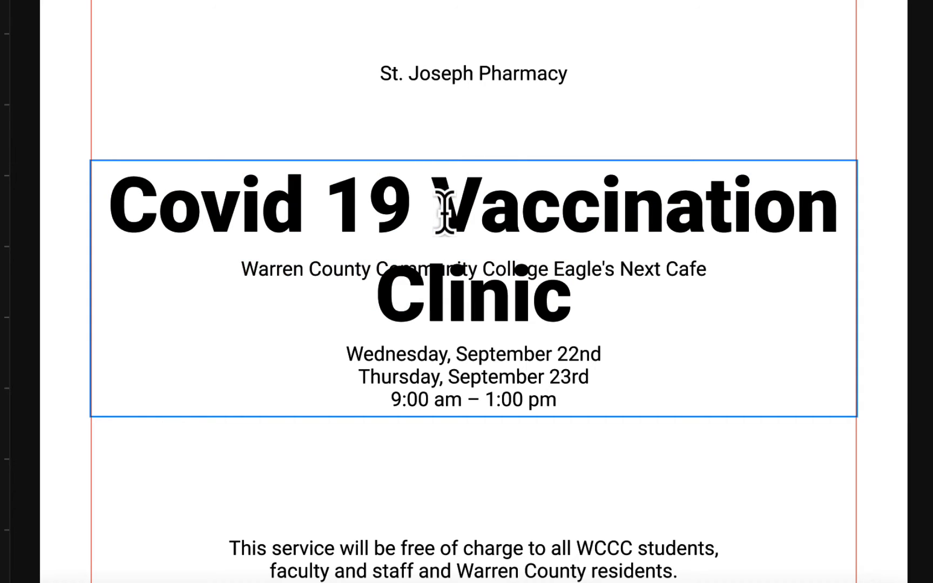
pyautogui.press('Return')
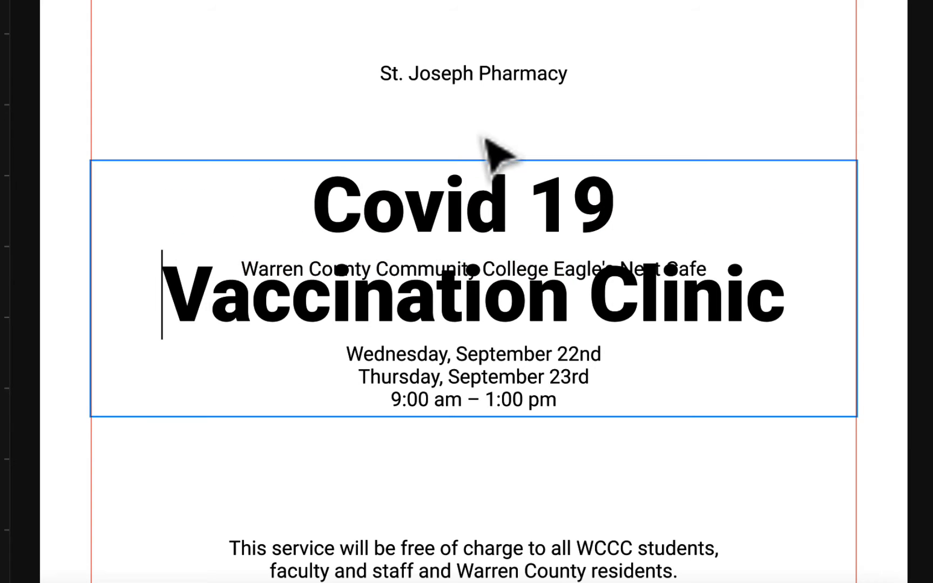
pyautogui.press('Escape')
# - Move the title up above the college location text, fit its box height to the text, and reposition the St. Joseph Pharmacy line above it
pyautogui.moveTo(504, 216); pyautogui.dragTo(507, 133)
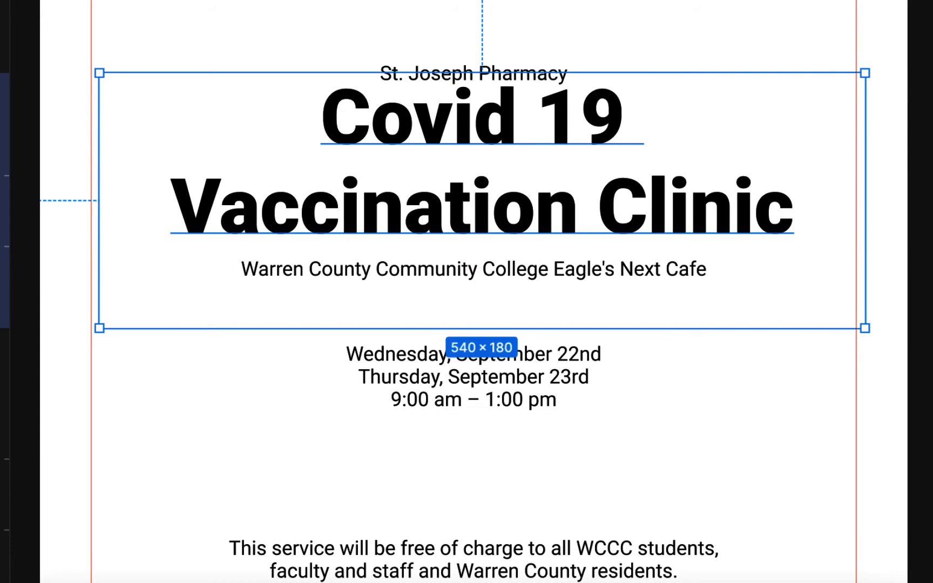
pyautogui.click(905, 408)
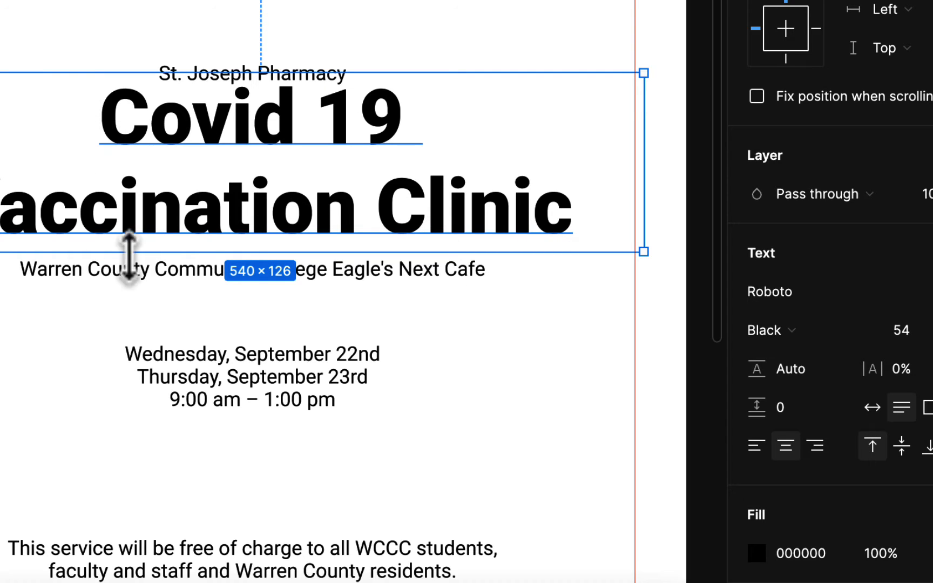
pyautogui.moveTo(295, 201); pyautogui.dragTo(286, 207)
pyautogui.moveTo(312, 79); pyautogui.dragTo(312, 61)
pyautogui.click(334, 278)
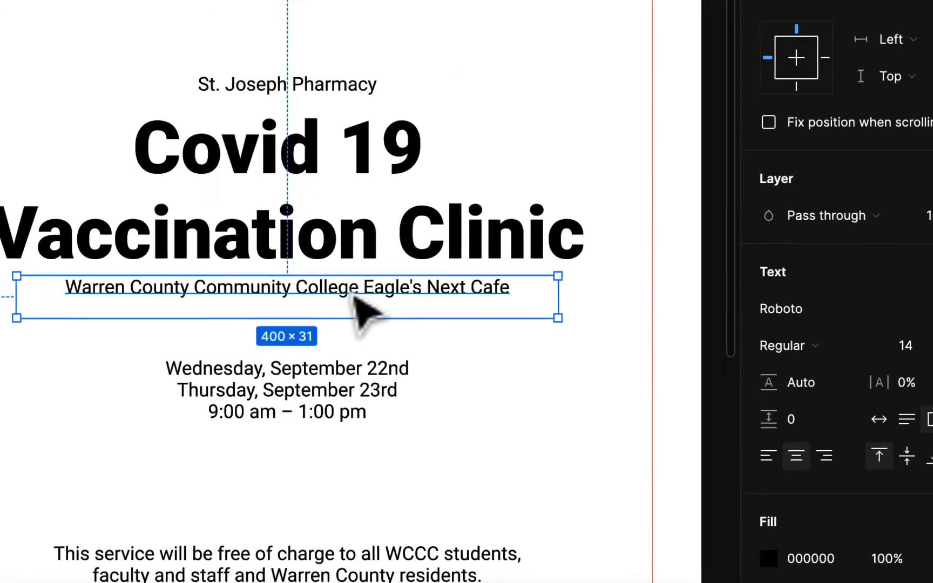
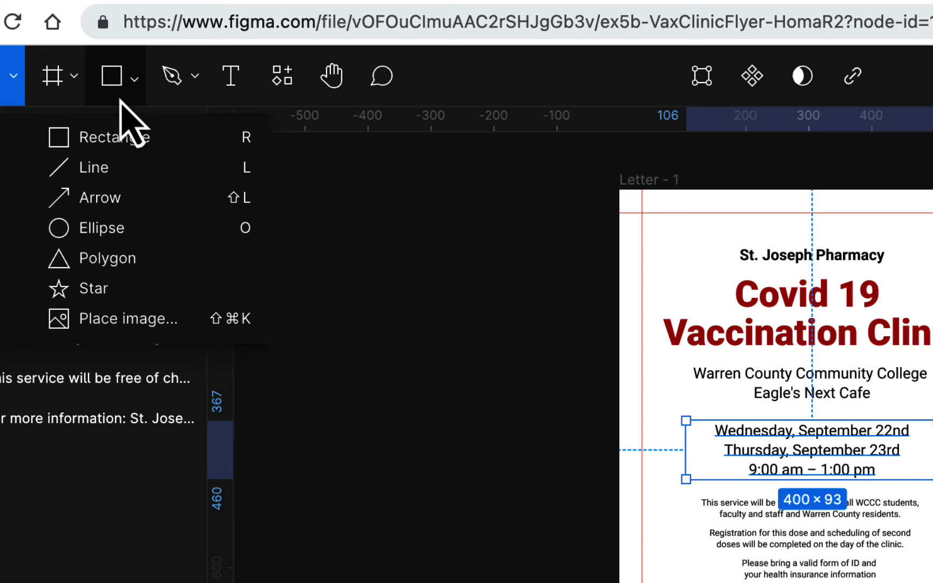
# - Return to the drafts, reopen the vaccination clinic flyer file, and expand the layers of the Letter - 1 frame
pyautogui.click(458, 271)
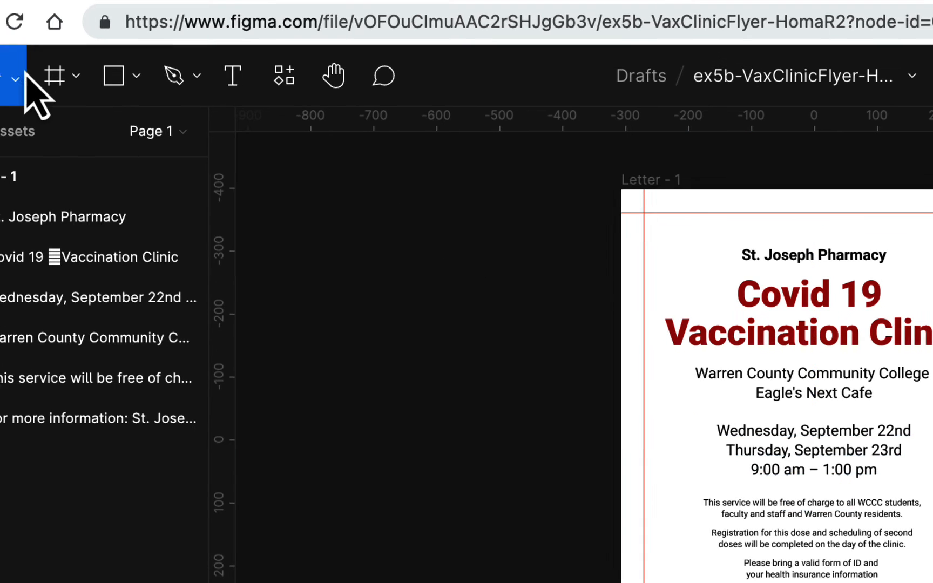
pyautogui.click(1, 81)
pyautogui.click(41, 134)
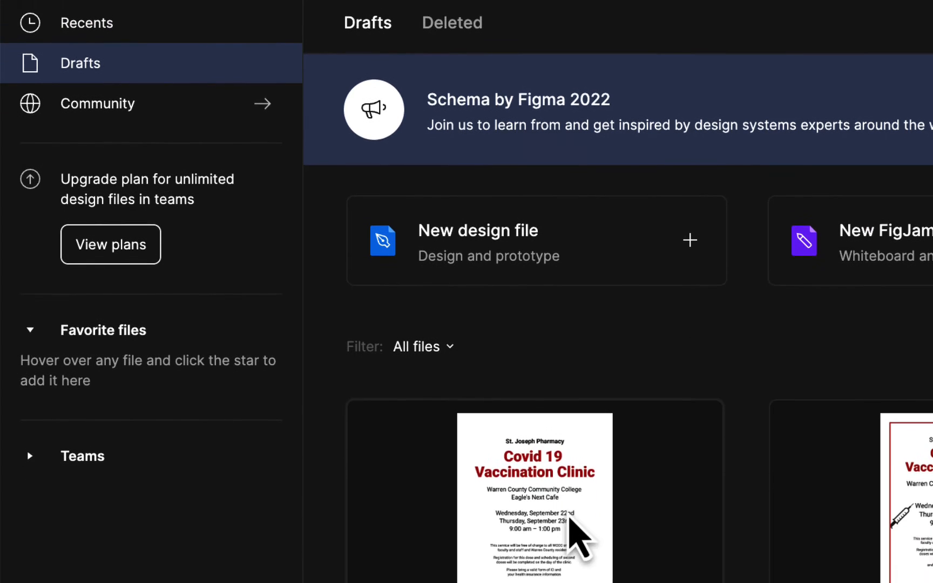
pyautogui.doubleClick(567, 507)
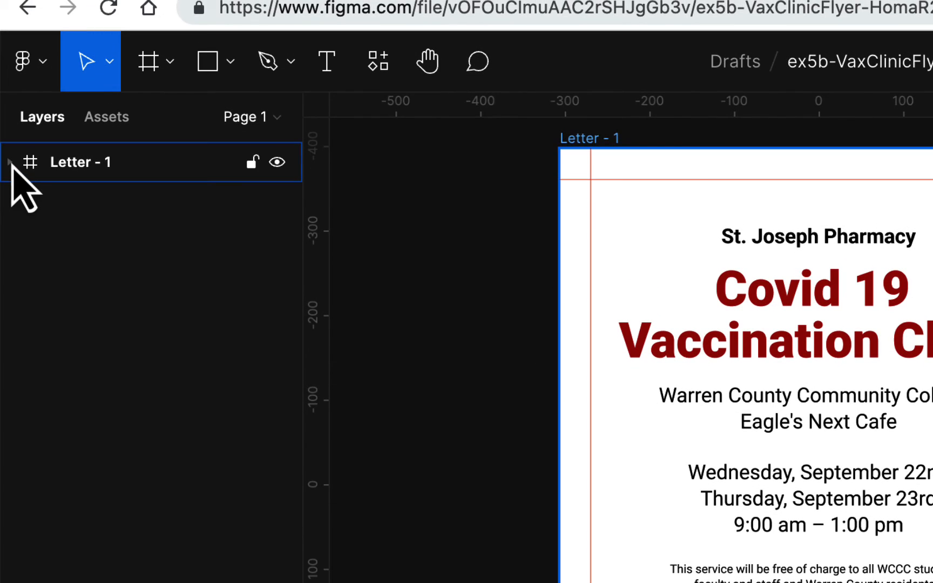
pyautogui.click(10, 163)
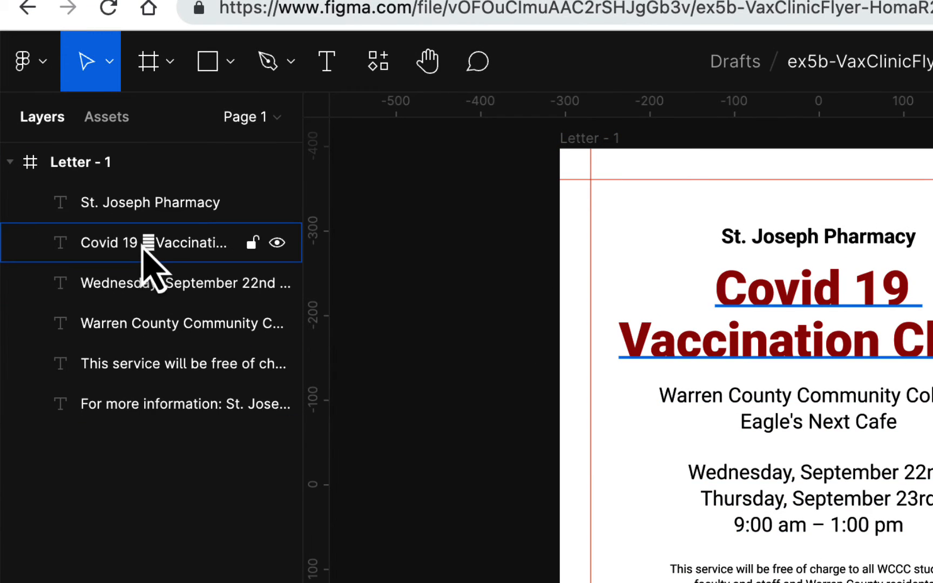
# - Draw a 540 × 720 rectangle filling the area within the margin guides and move it behind all the text layers
pyautogui.click(214, 63)
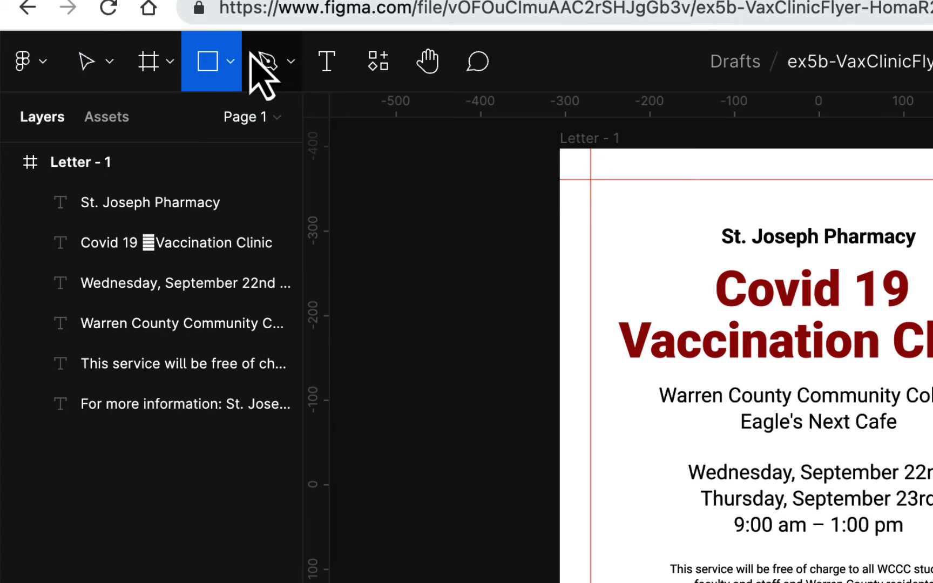
pyautogui.click(230, 61)
pyautogui.click(213, 124)
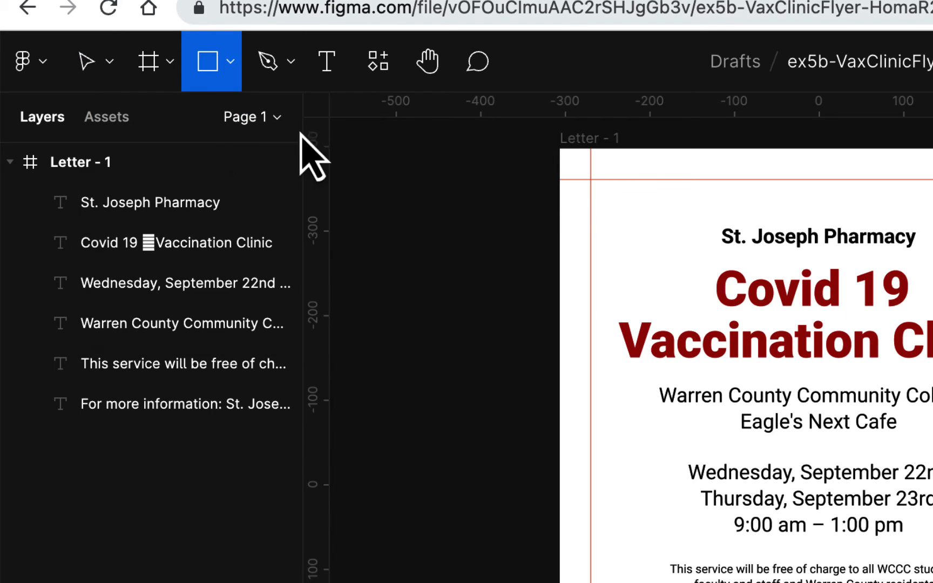
pyautogui.moveTo(592, 185)
pyautogui.mouseDown()
pyautogui.moveTo(759, 341)
pyautogui.moveTo(932, 582)
pyautogui.mouseUp()
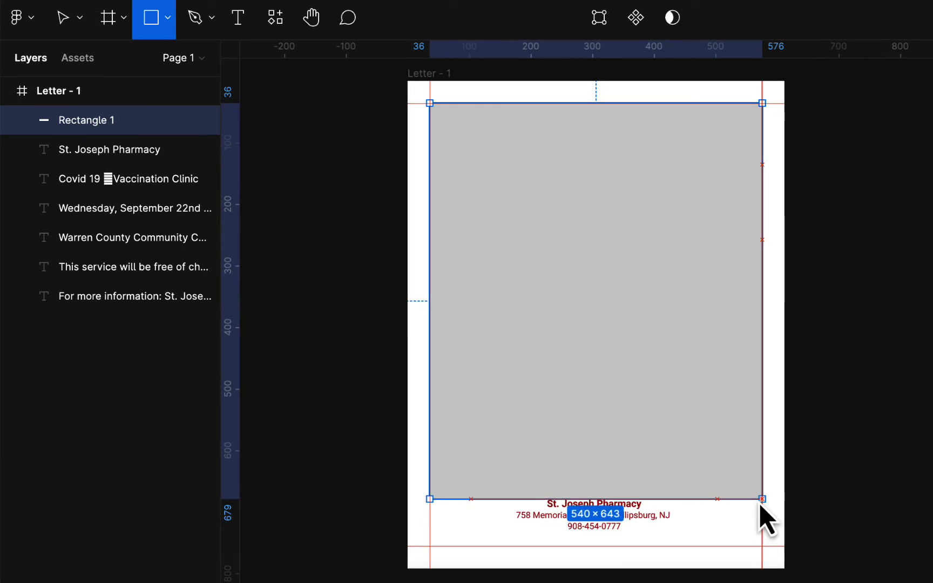
pyautogui.moveTo(759, 504); pyautogui.dragTo(760, 545)
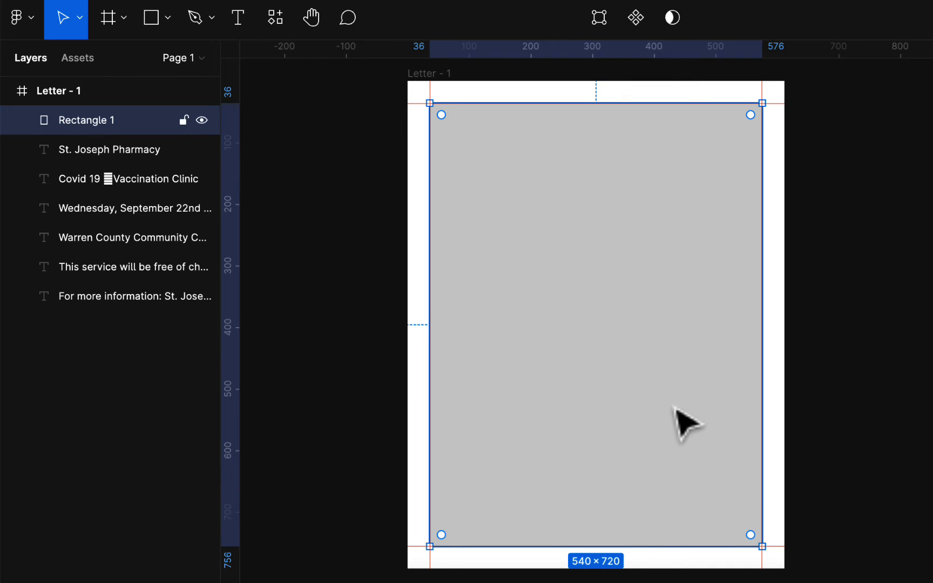
pyautogui.moveTo(104, 121); pyautogui.dragTo(110, 322)
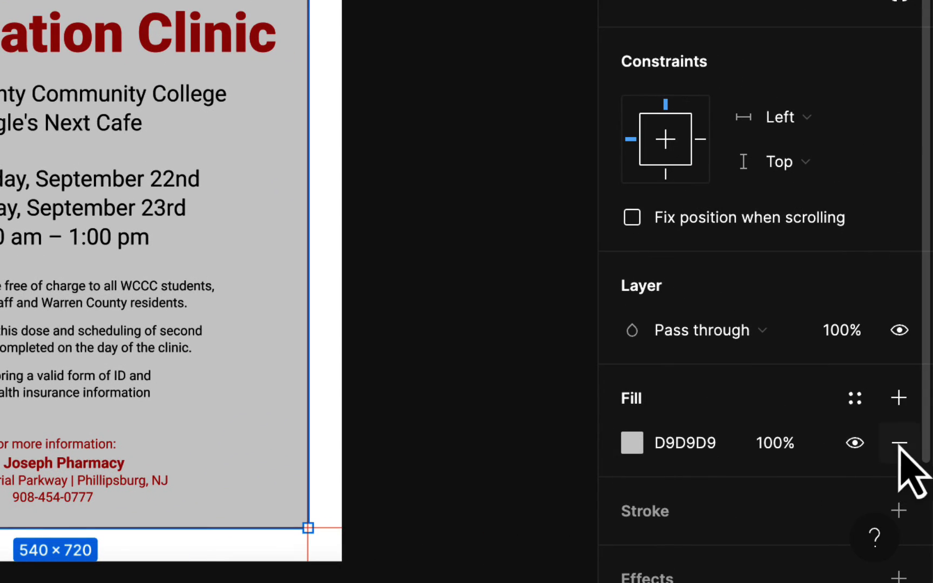
# - Remove the rectangle's fill and add a stroke in the flyer's dark red document color, AF0A0A
pyautogui.click(898, 443)
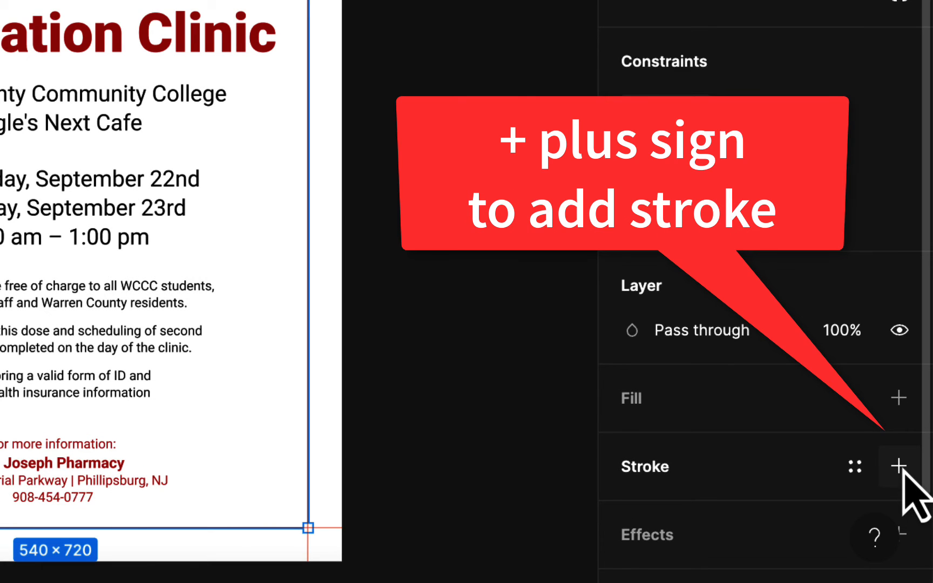
pyautogui.click(899, 467)
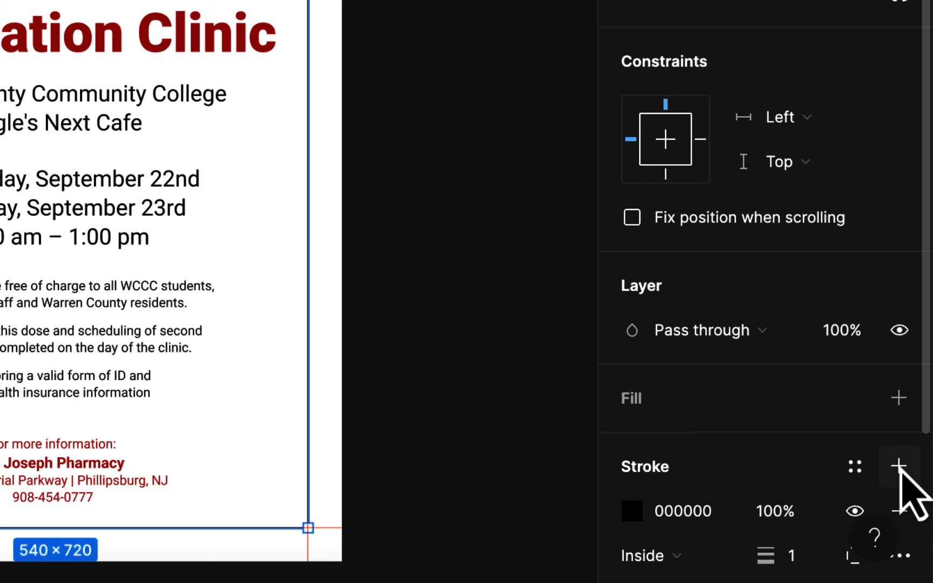
pyautogui.click(631, 509)
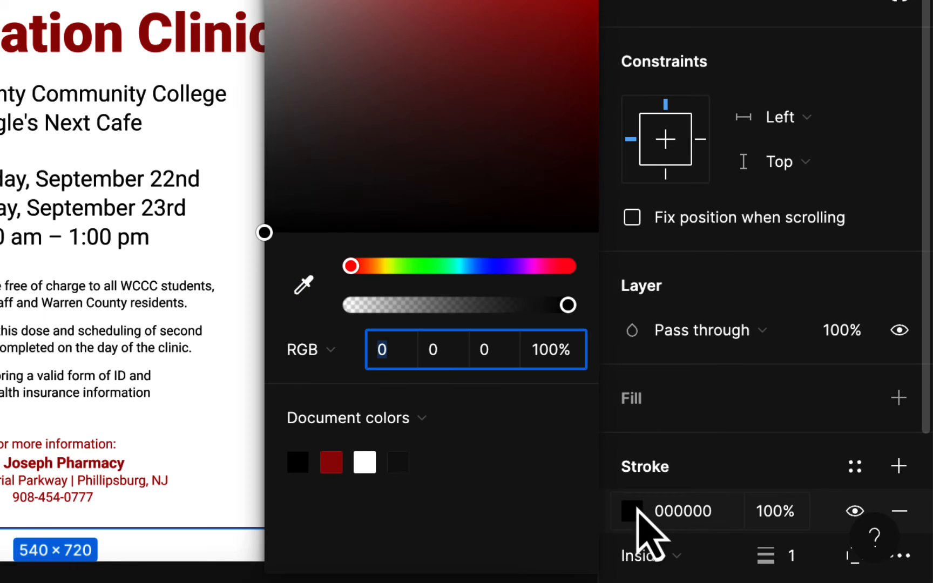
pyautogui.click(331, 462)
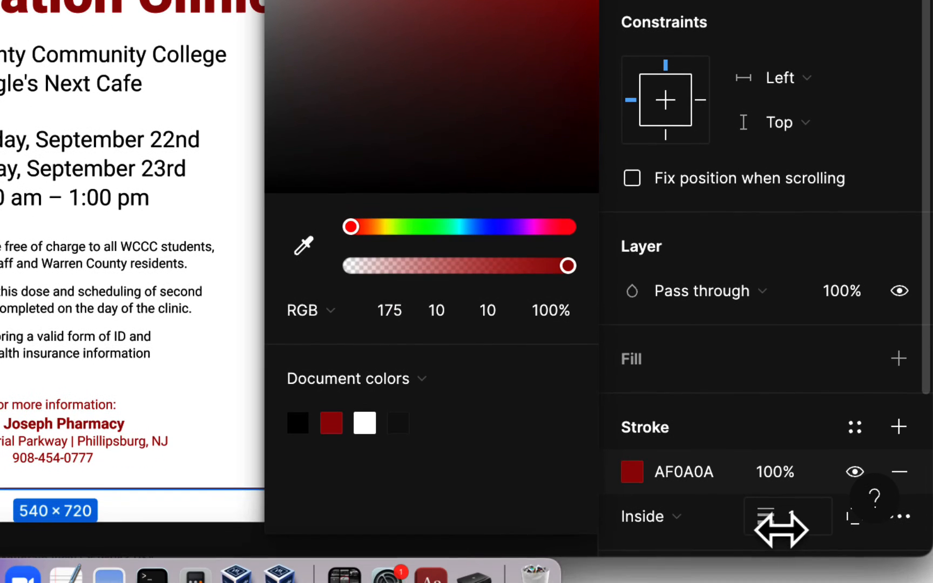
# - Set the rectangle's stroke weight to 5, try a much thicker border, and reduce it to a thin one
pyautogui.click(771, 518)
pyautogui.write('3')
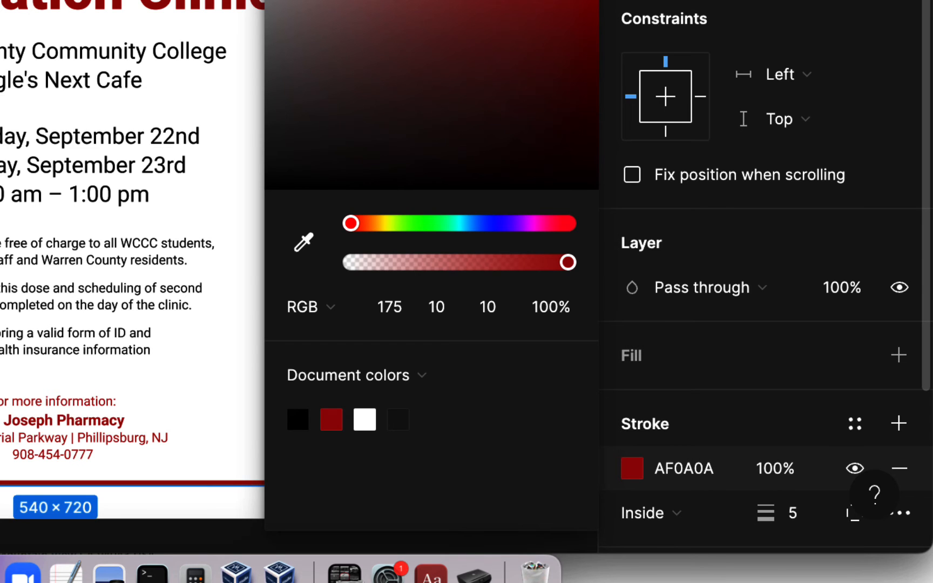
pyautogui.click(805, 50)
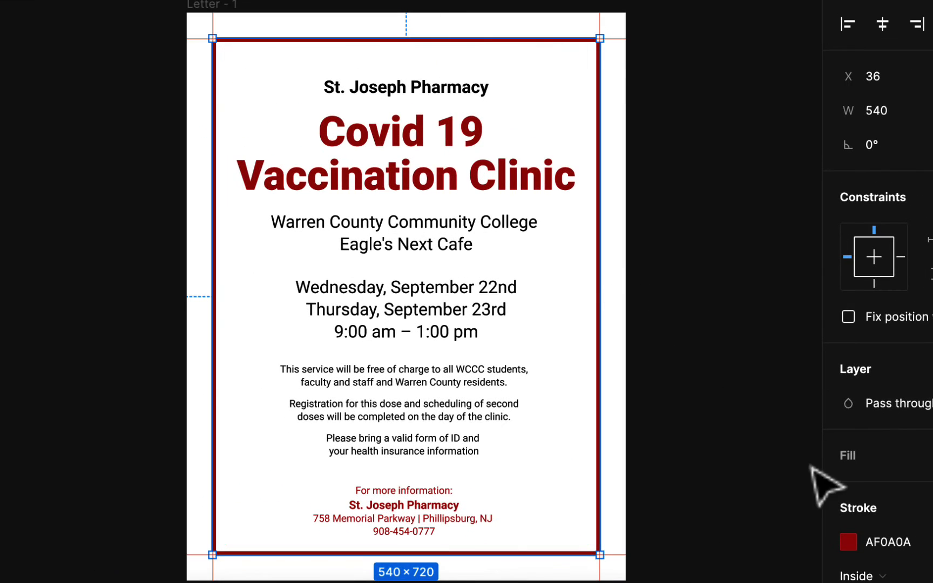
pyautogui.moveTo(912, 576)
pyautogui.mouseDown()
pyautogui.moveTo(932, 576)
pyautogui.moveTo(924, 576)
pyautogui.mouseUp()
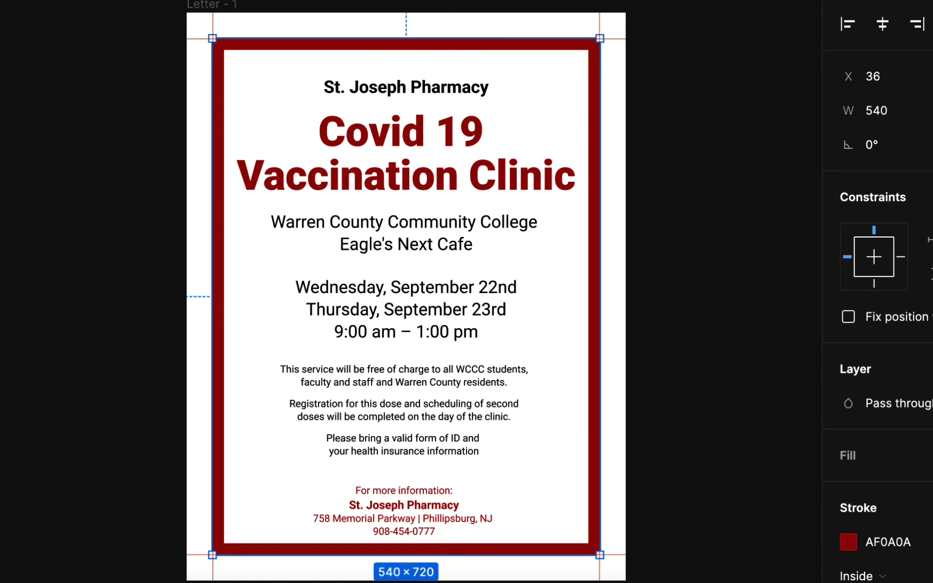
pyautogui.moveTo(932, 575); pyautogui.dragTo(925, 576)
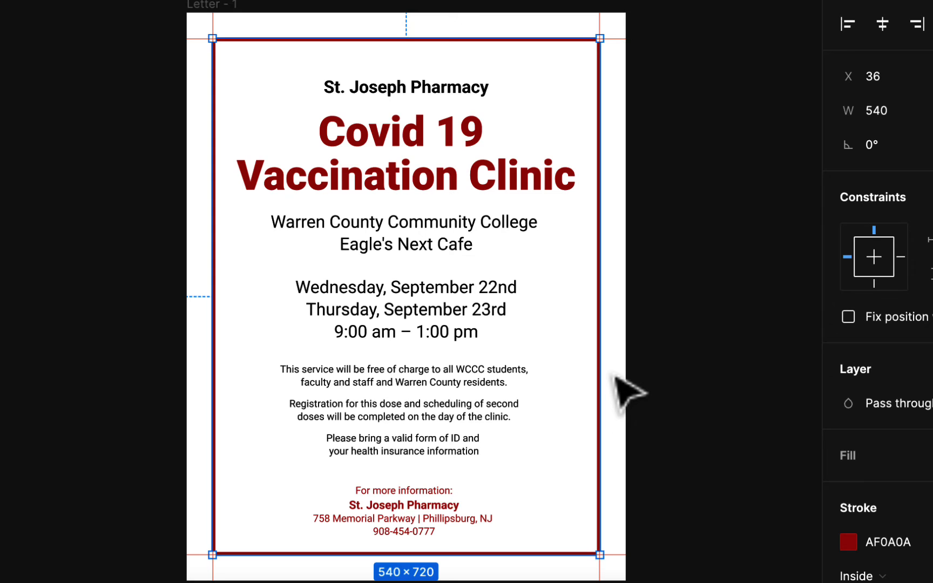
# - Open a new browser tab and search Google Images for syringe clipart
pyautogui.click(517, 181)
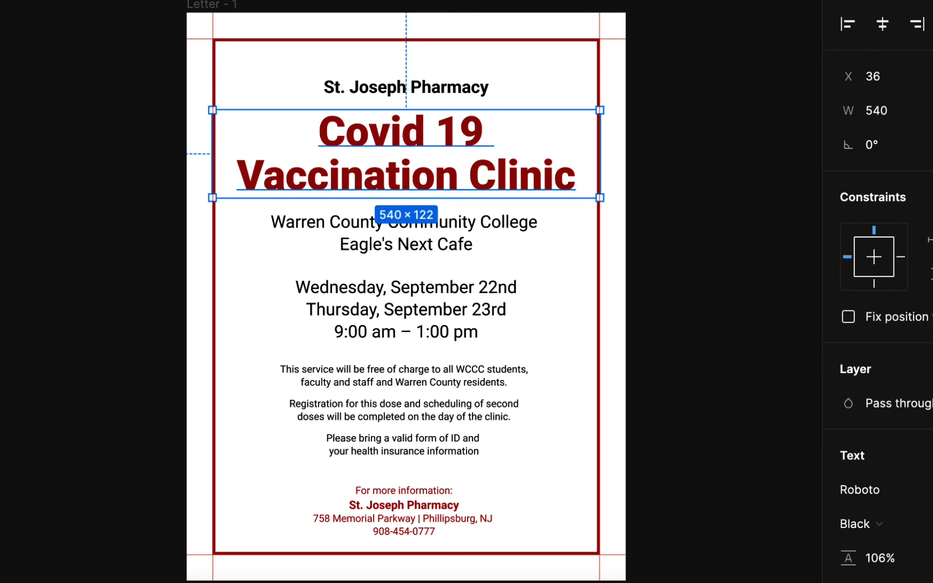
pyautogui.press('super+t')
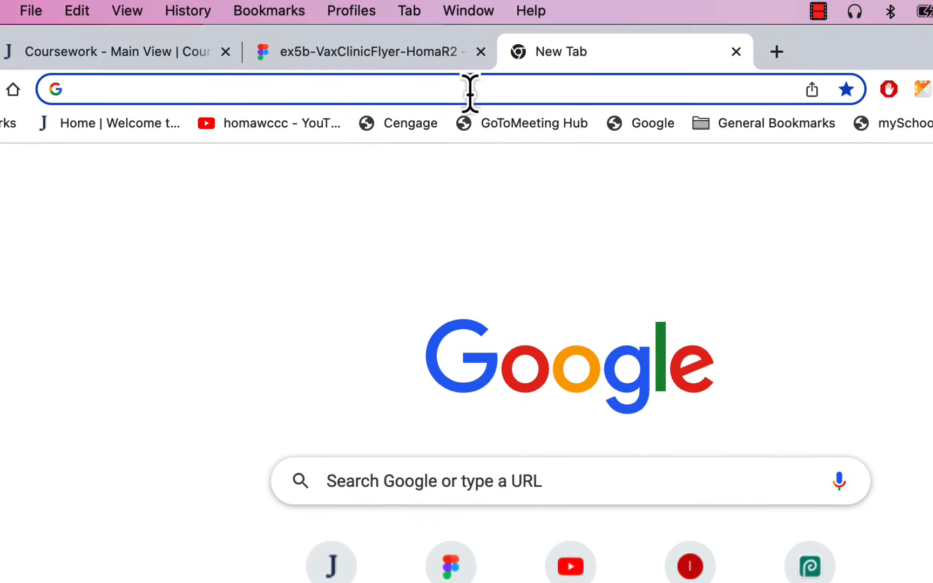
pyautogui.write('syring')
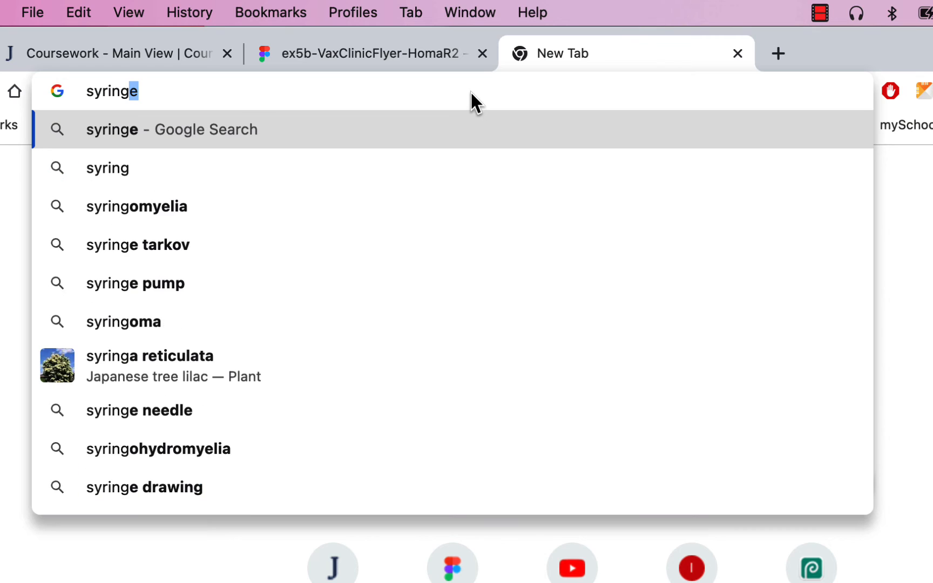
pyautogui.write(' clip')
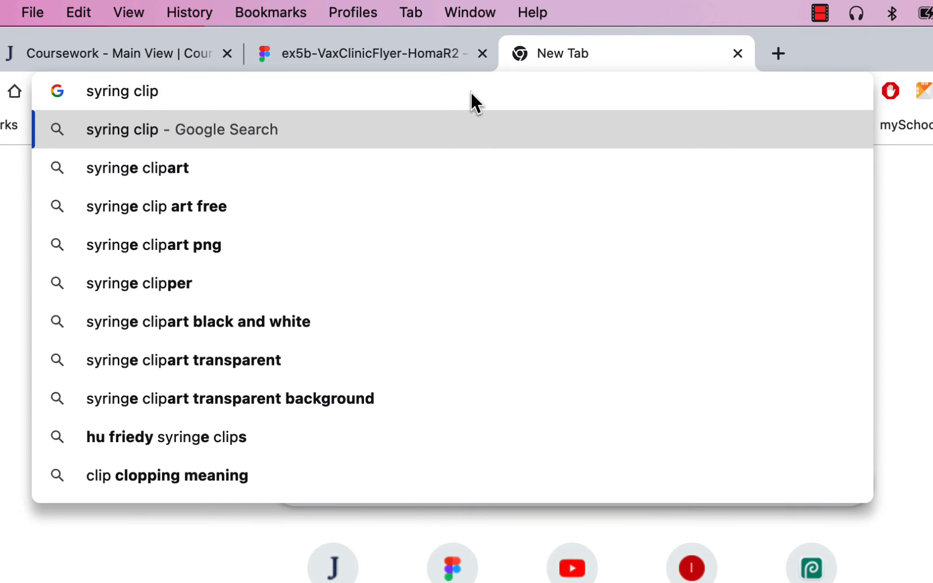
pyautogui.click(172, 168)
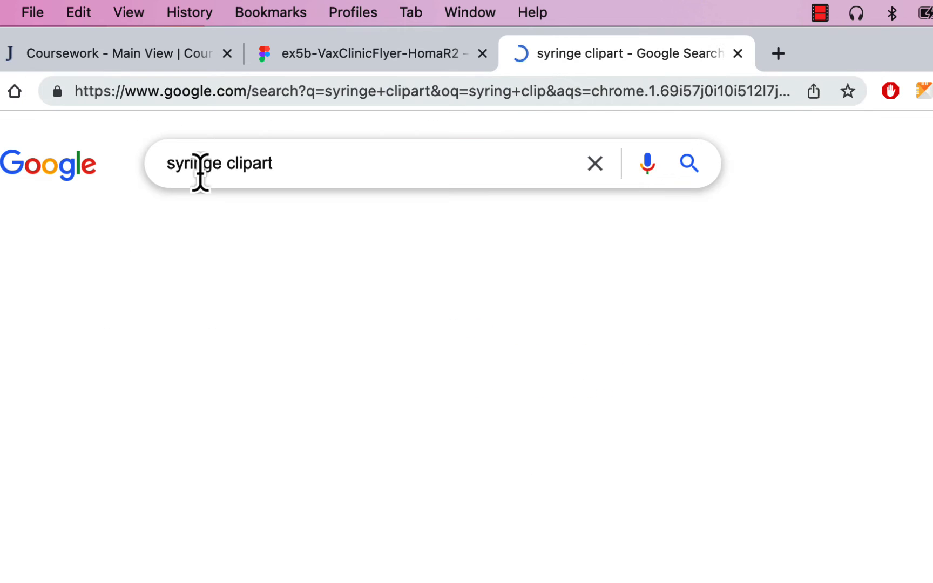
pyautogui.click(103, 231)
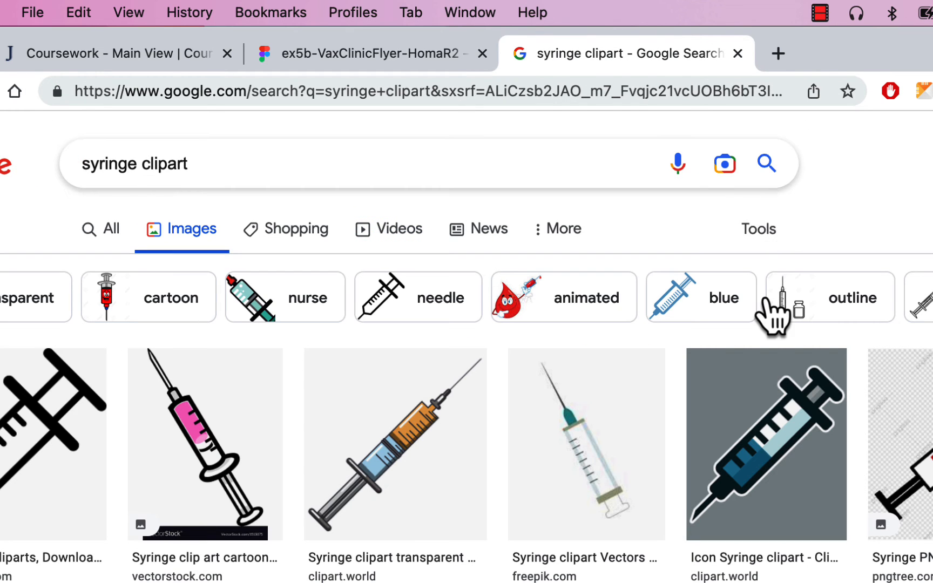
# - Filter the syringe clipart image results by color to Transparent
pyautogui.click(758, 237)
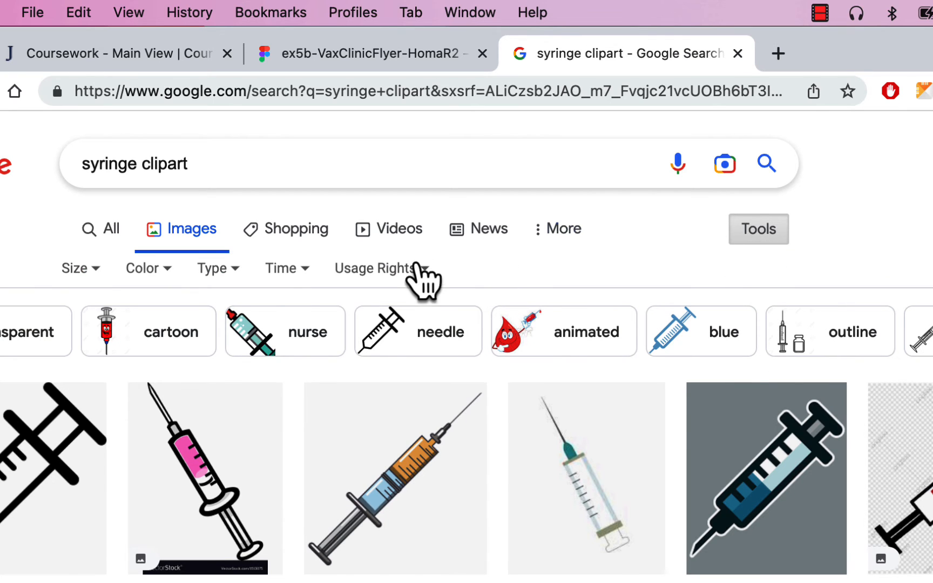
pyautogui.click(147, 269)
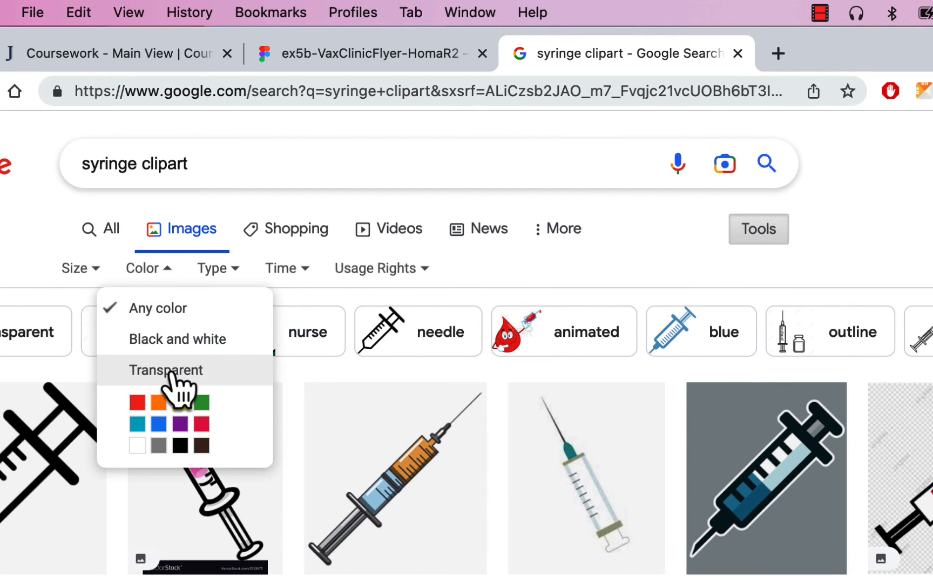
pyautogui.click(173, 371)
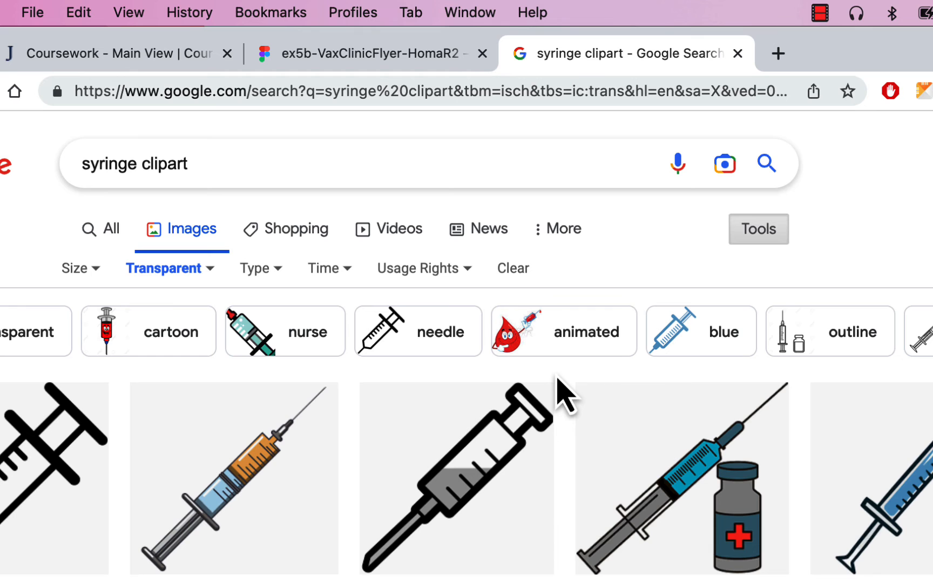
# - Open the black outline syringe at the start of the results and copy its preview image
pyautogui.scroll(-5, 559, 386)
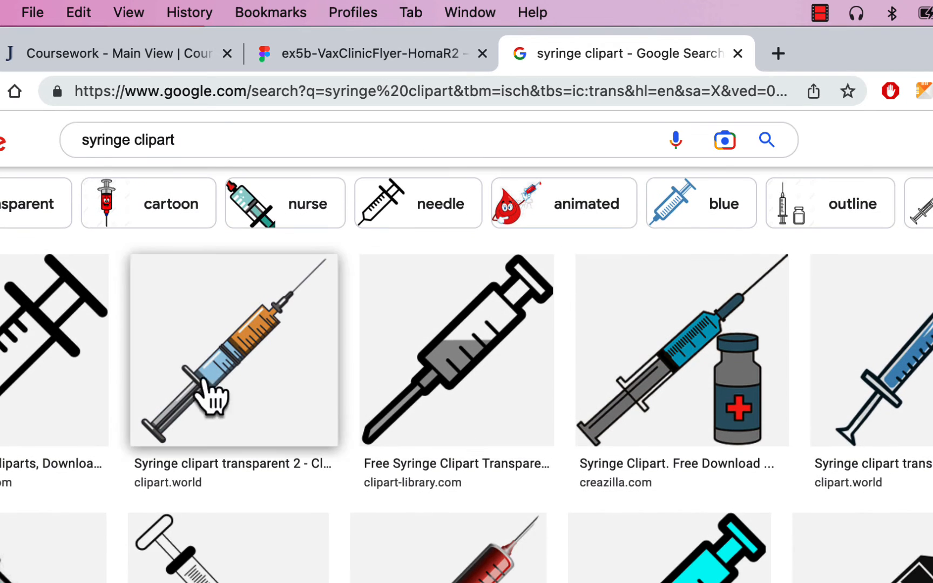
pyautogui.click(55, 396)
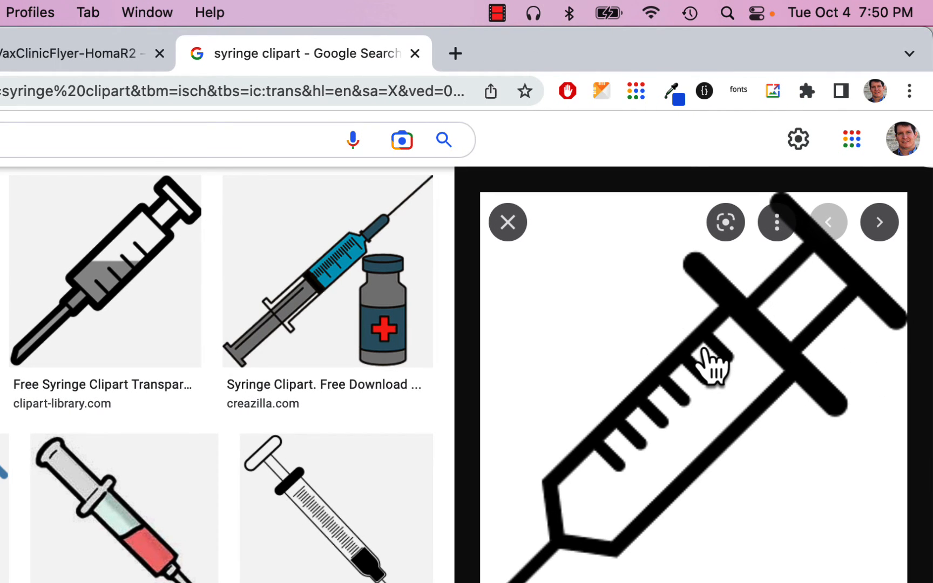
pyautogui.rightClick(704, 350)
pyautogui.click(576, 544)
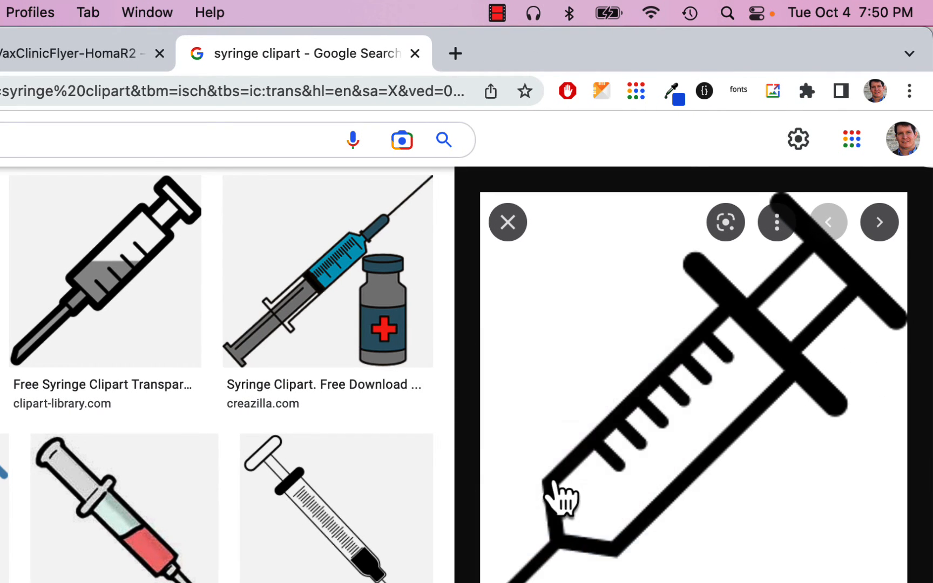
# - Try pasting the copied syringe into the flyer in Figma with the Covid 19 title selected, and undo the paste
pyautogui.click(73, 58)
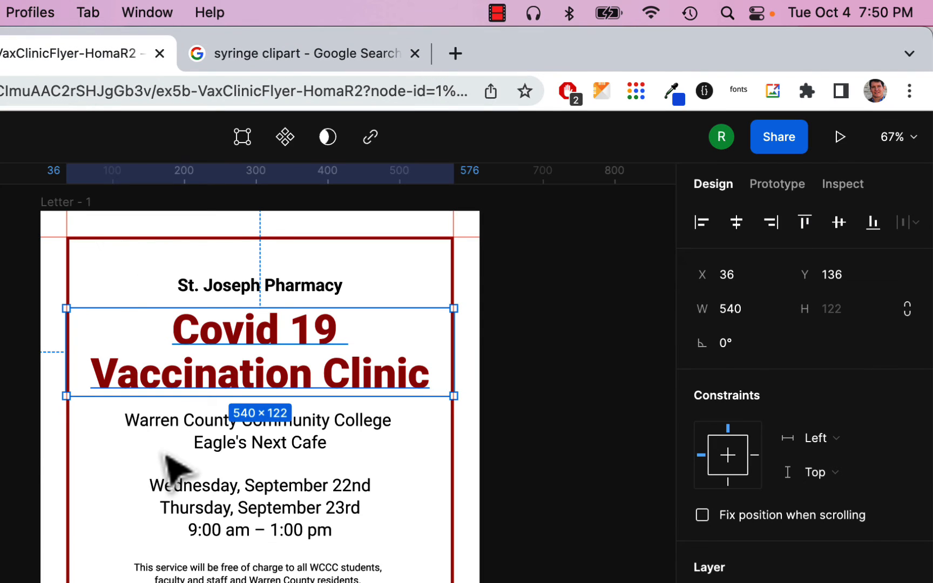
pyautogui.press('super+v')
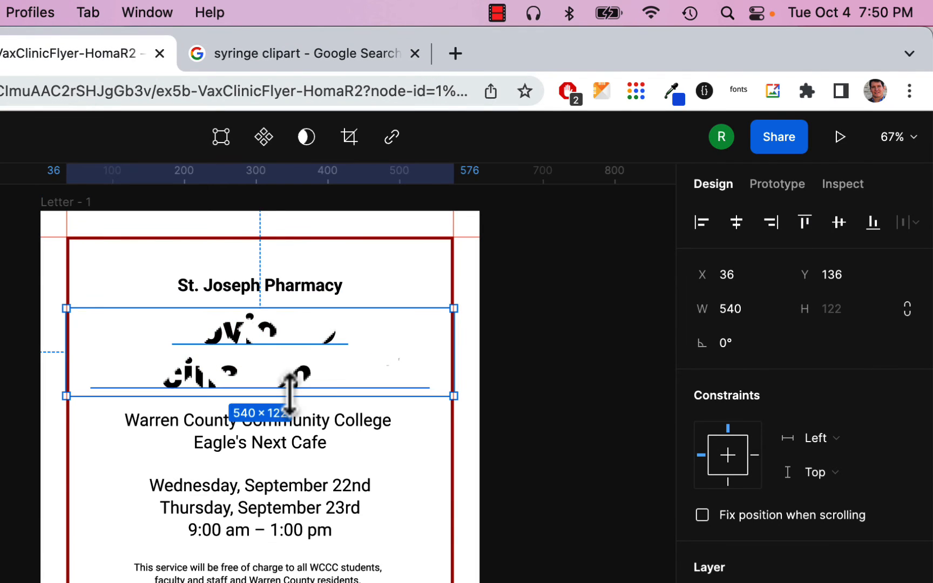
pyautogui.press('Escape')
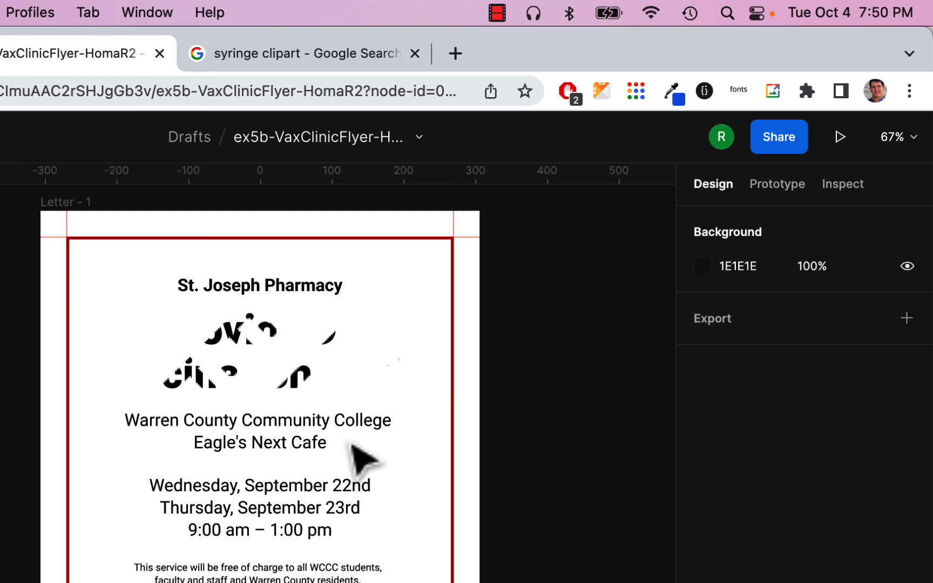
pyautogui.press('super+z')
pyautogui.press('super+z')
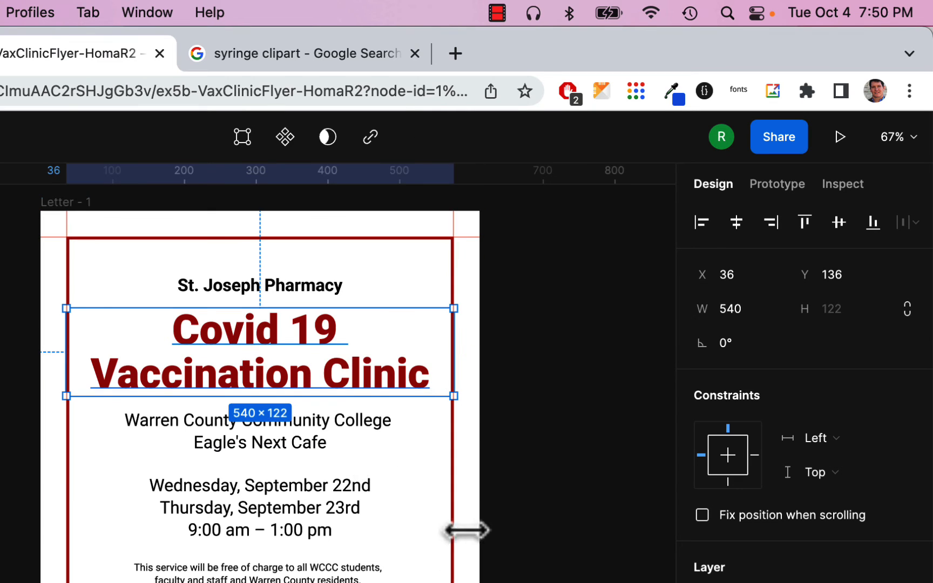
# - Try the copied syringe as a separate image over the flyer's middle text lines, and delete it
pyautogui.press('Escape')
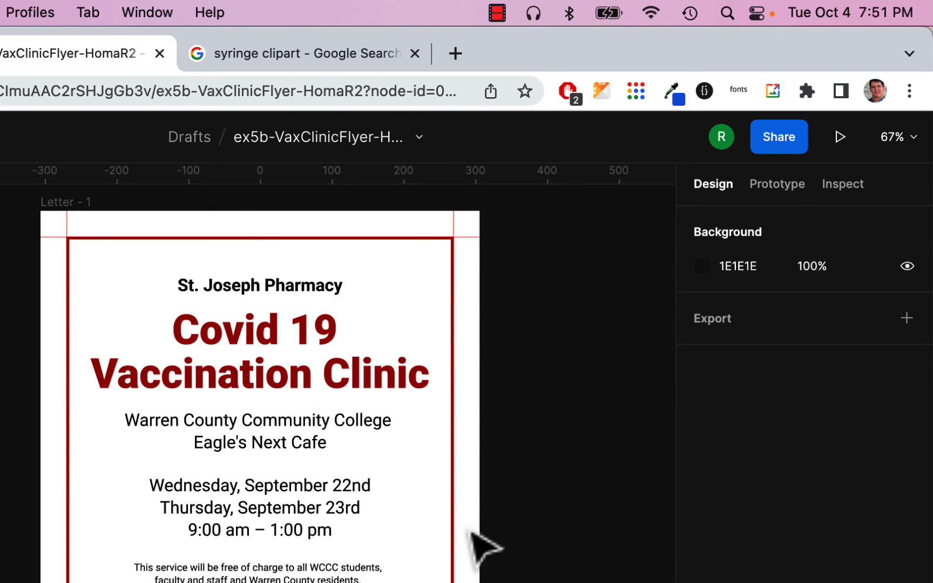
pyautogui.press('super+v')
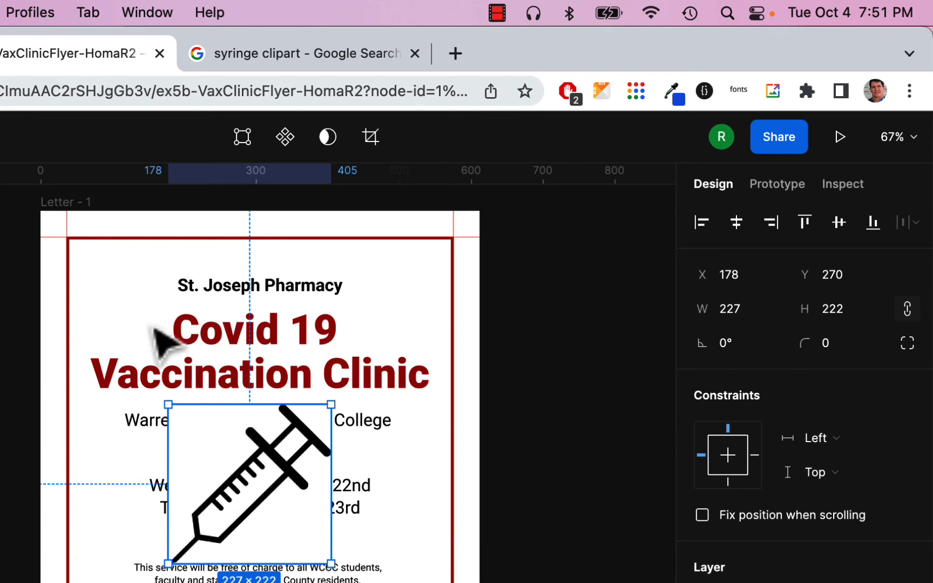
pyautogui.moveTo(266, 479); pyautogui.dragTo(325, 475)
pyautogui.press('Delete')
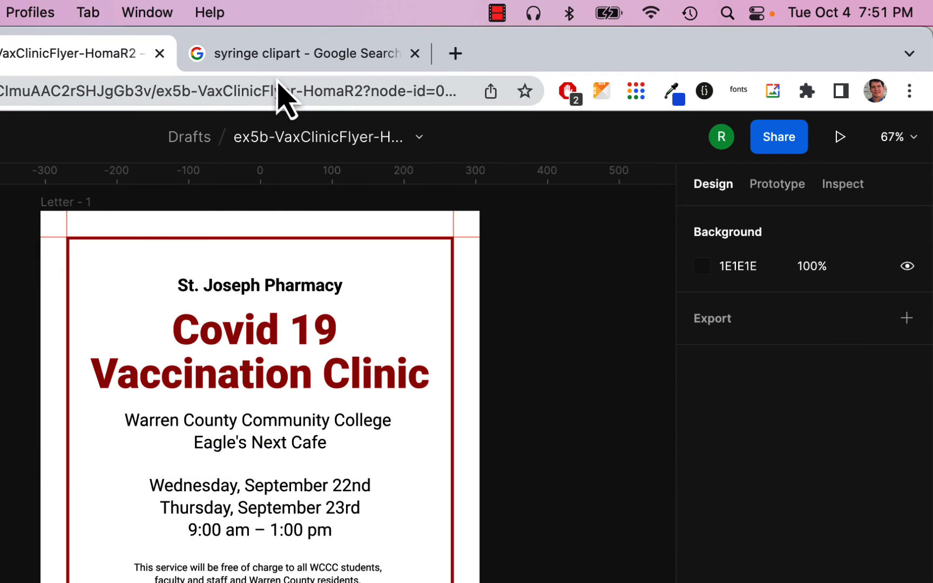
# - Find the Clipart World black syringe with a transparent background in the Google Images results and copy its preview image
pyautogui.click(276, 59)
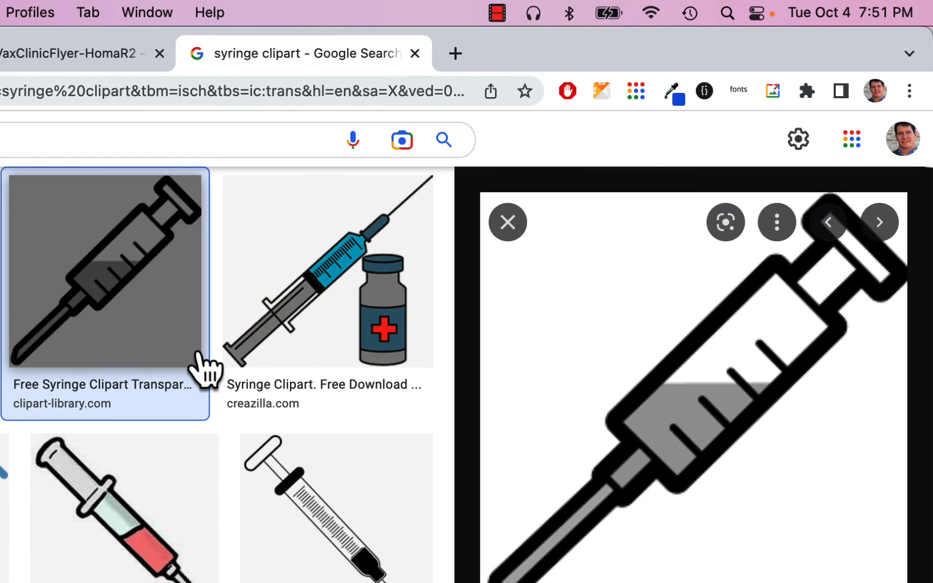
pyautogui.scroll(-3, 202, 371)
pyautogui.click(114, 578)
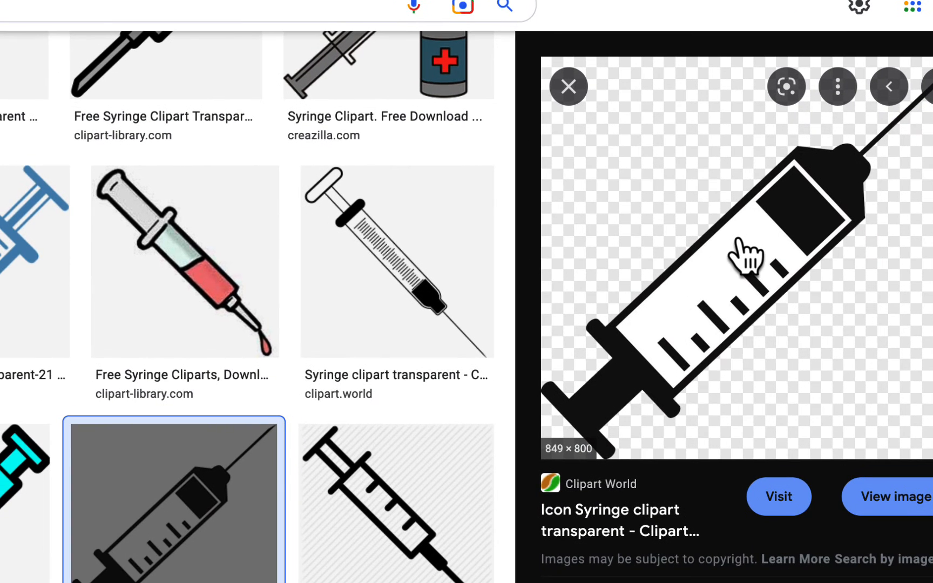
pyautogui.rightClick(747, 257)
pyautogui.click(595, 471)
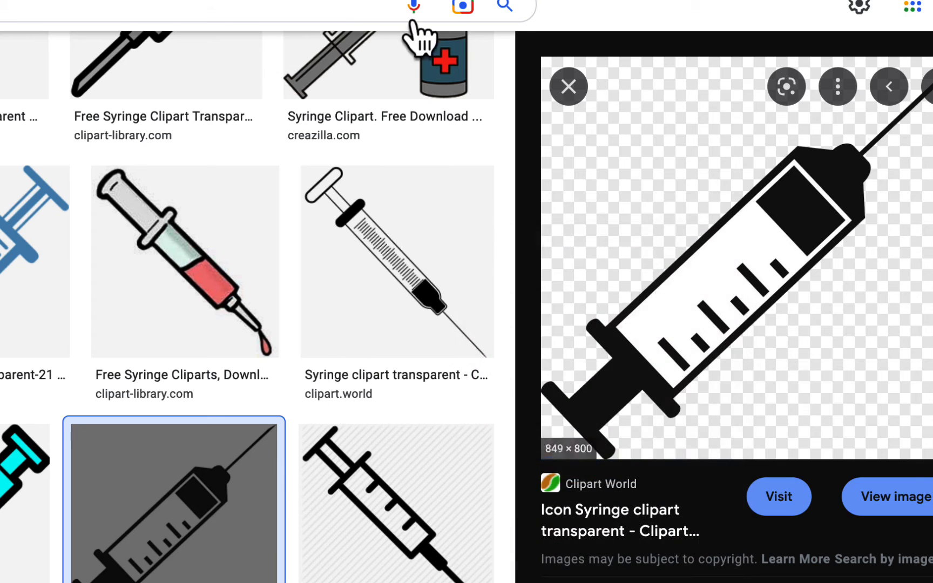
# - Paste the copied syringe into the Figma flyer file and scale it down to about 168 × 158
pyautogui.press('super+Tab')
pyautogui.press('super+v')
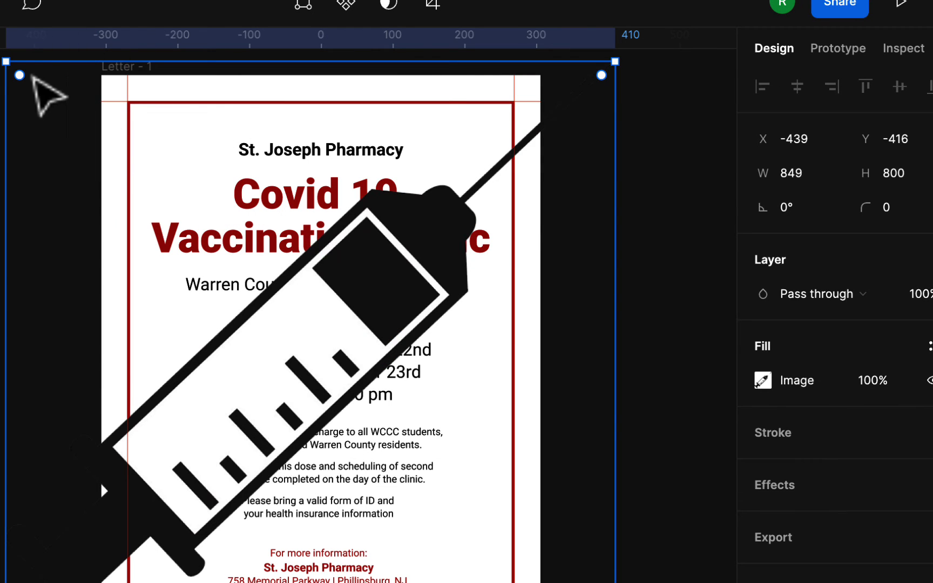
pyautogui.moveTo(9, 68); pyautogui.dragTo(495, 522)
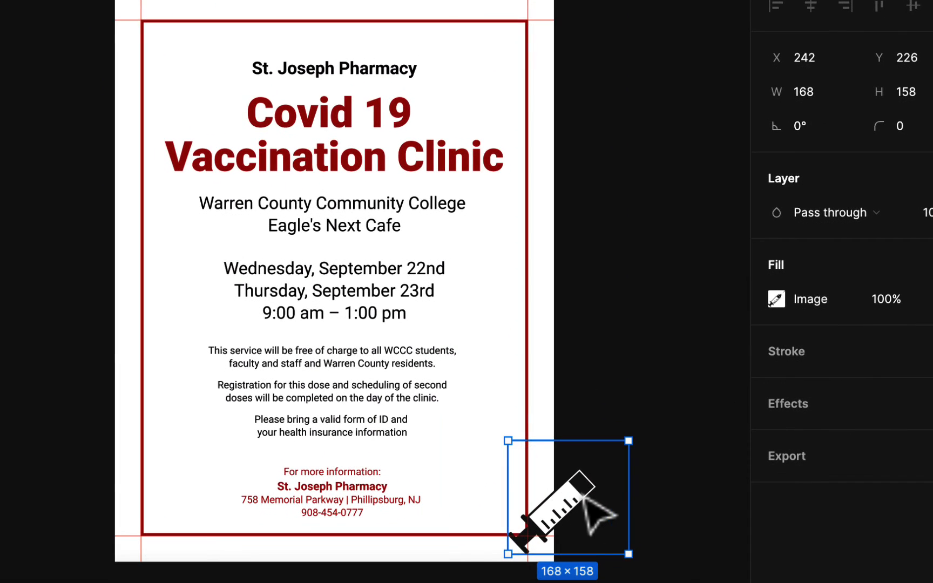
# - Position the syringe across the flyer's left border beside the date lines at about X 12, Y 352, reduced to about 118 × 108
pyautogui.moveTo(584, 497); pyautogui.dragTo(192, 281)
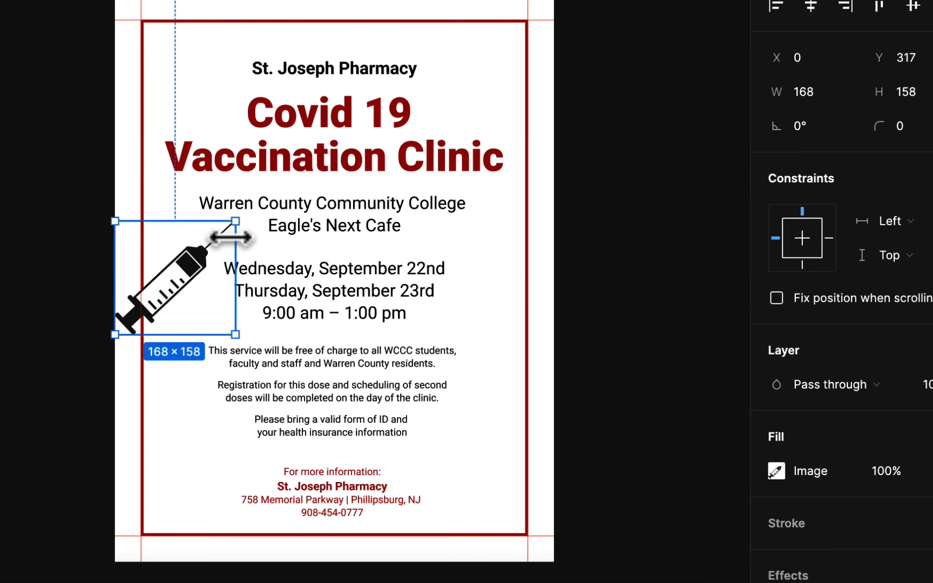
pyautogui.moveTo(233, 225); pyautogui.dragTo(200, 257)
pyautogui.moveTo(179, 297); pyautogui.dragTo(171, 286)
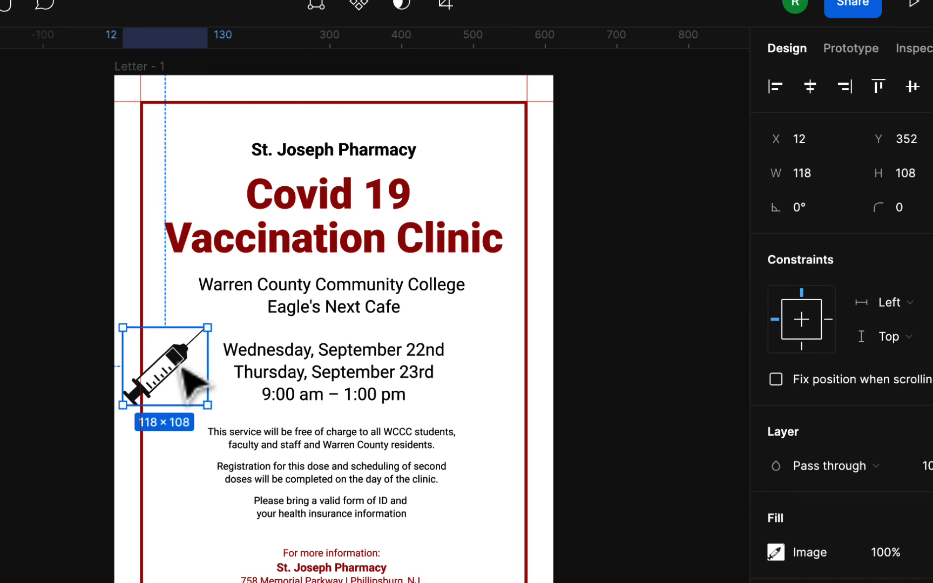
# - Crop the syringe image from its left side to the inner edge of the dark red border, leaving it 90 wide
pyautogui.doubleClick(186, 350)
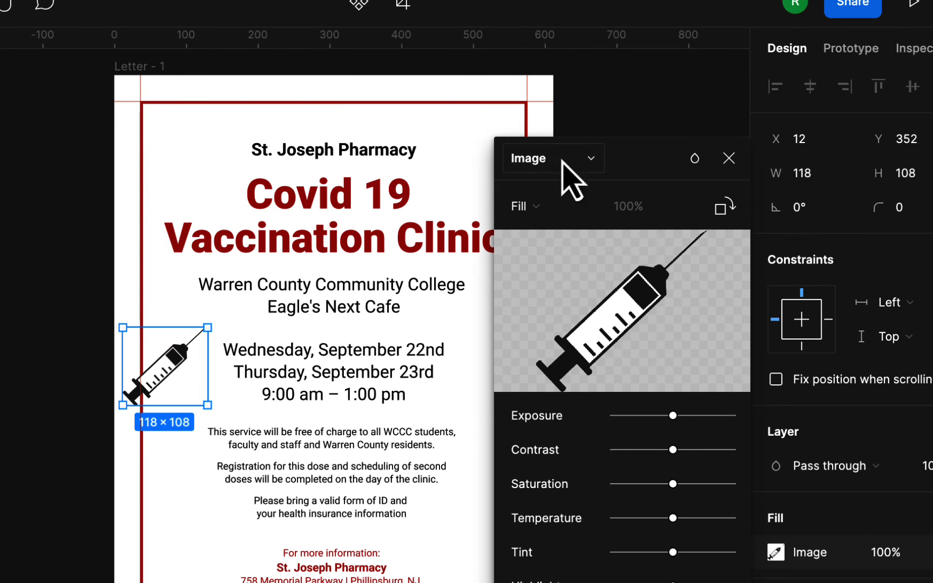
pyautogui.click(542, 208)
pyautogui.click(548, 257)
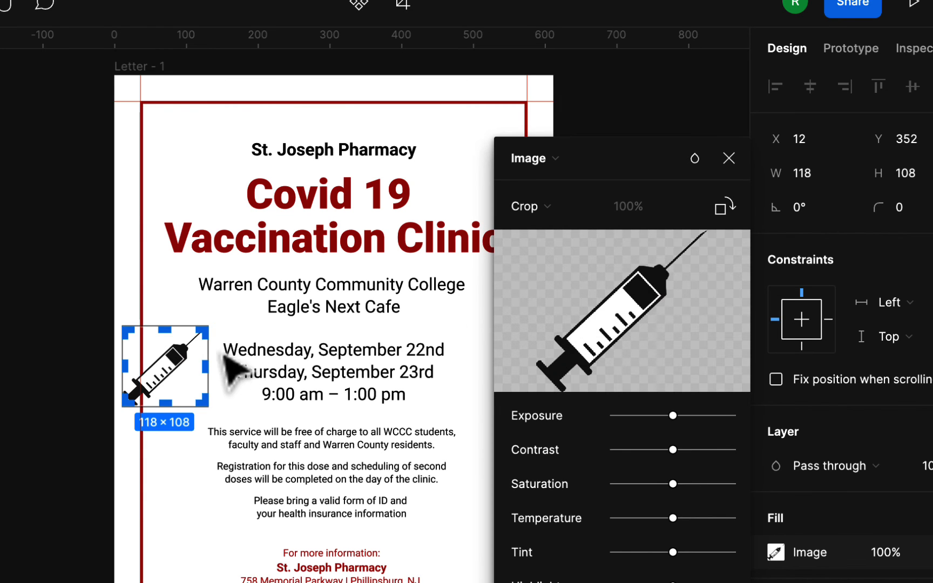
pyautogui.keyDown('ctrl'); pyautogui.scroll(10, 141, 387); pyautogui.keyUp('ctrl')
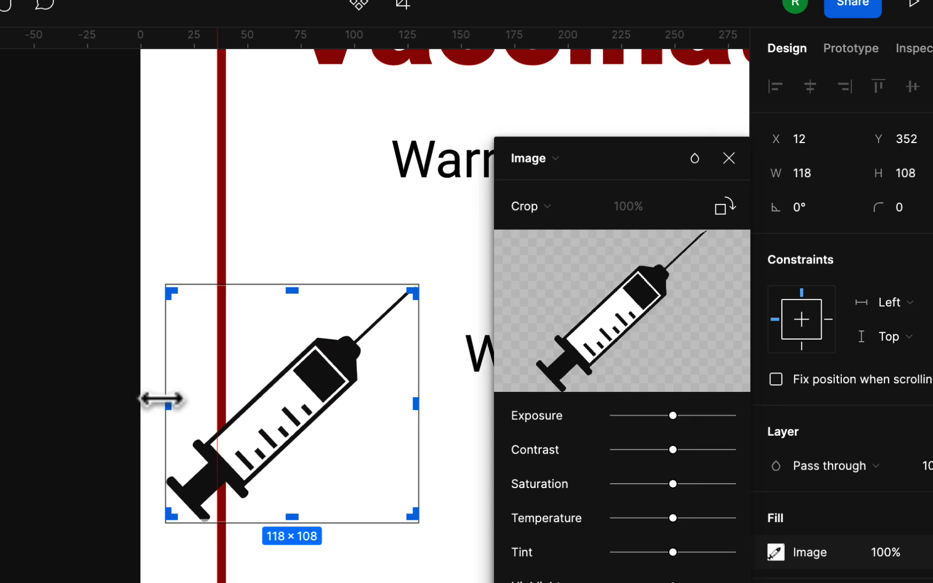
pyautogui.moveTo(167, 405); pyautogui.dragTo(225, 405)
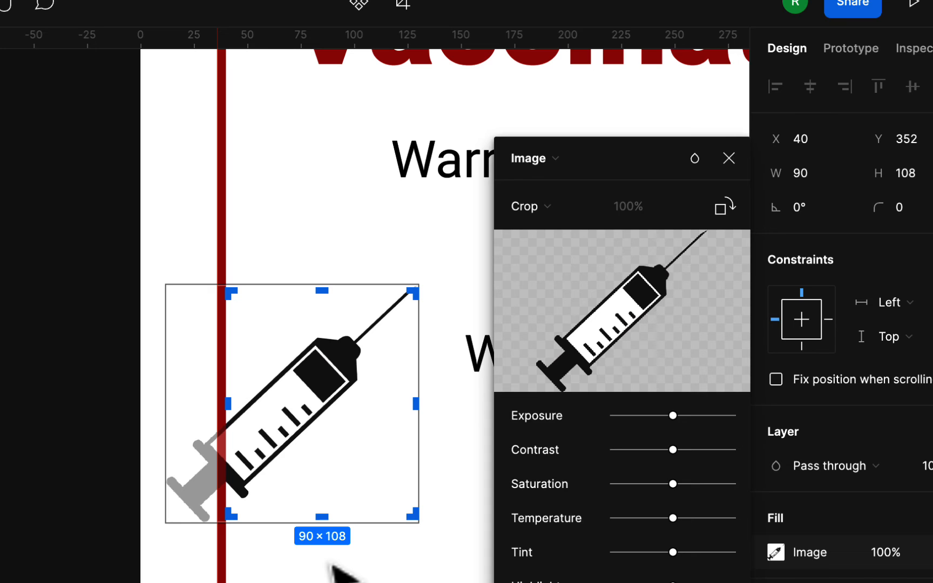
pyautogui.press('Return')
pyautogui.click(308, 239)
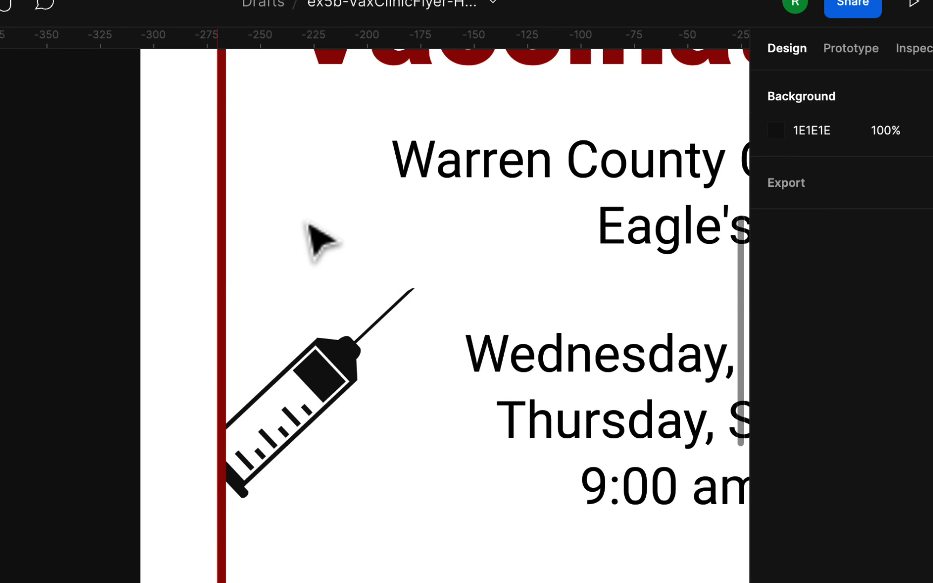
# - Duplicate the cropped syringe into the lower-right corner inside the flyer's border, at about X 476, Y 603
pyautogui.press('super+minus')
pyautogui.press('super+minus')
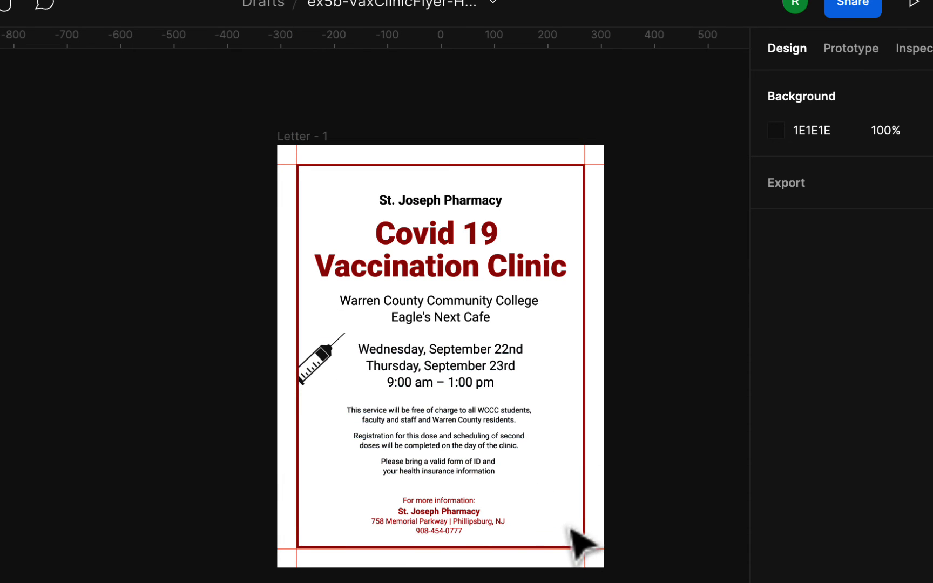
pyautogui.click(322, 364)
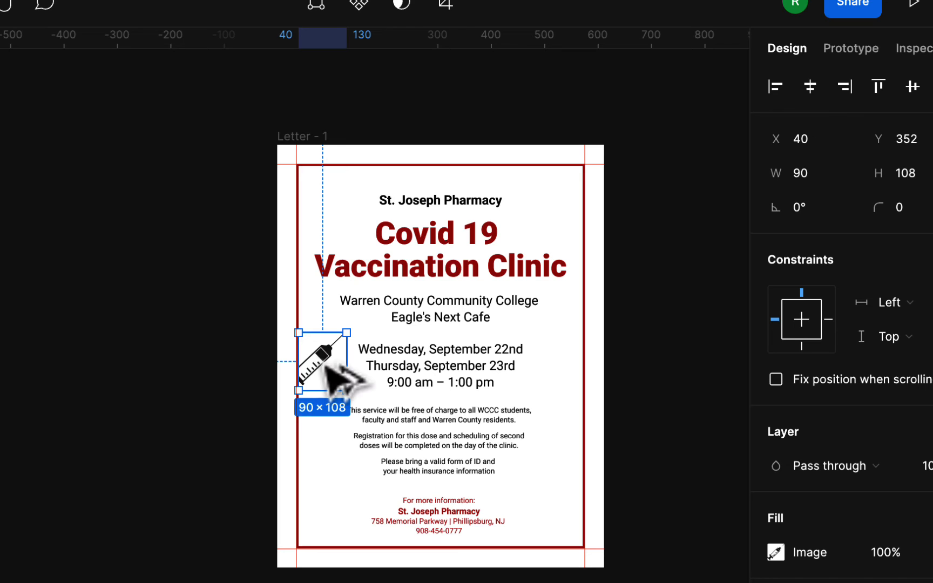
pyautogui.moveTo(323, 364); pyautogui.dragTo(549, 492)
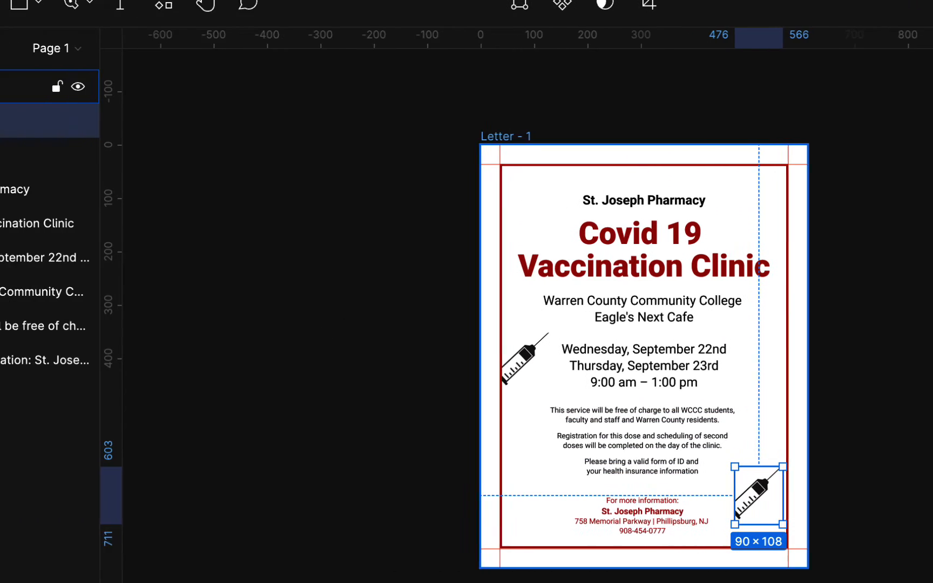
# - Flip the duplicated syringe in the flyer's lower-right corner horizontally
pyautogui.click(22, 16)
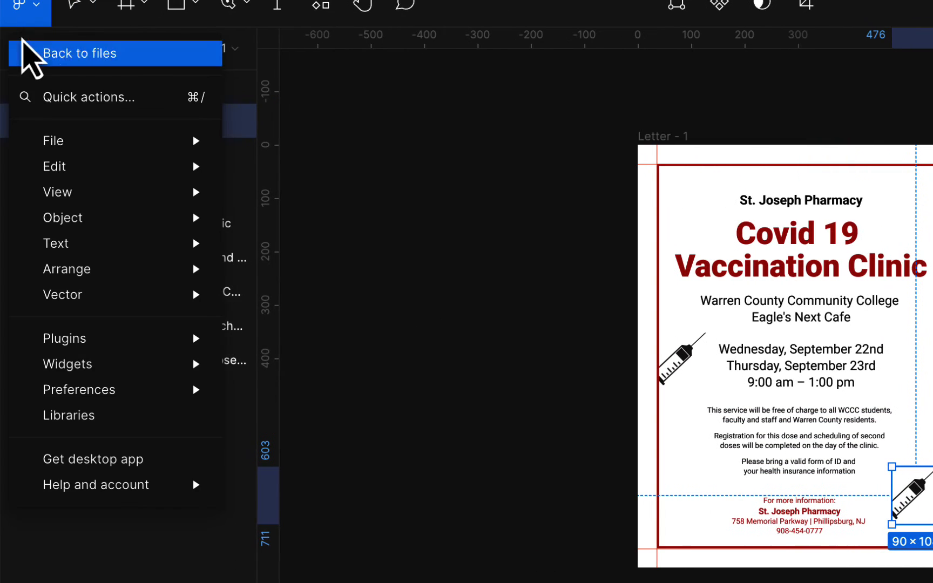
pyautogui.moveTo(56, 219)
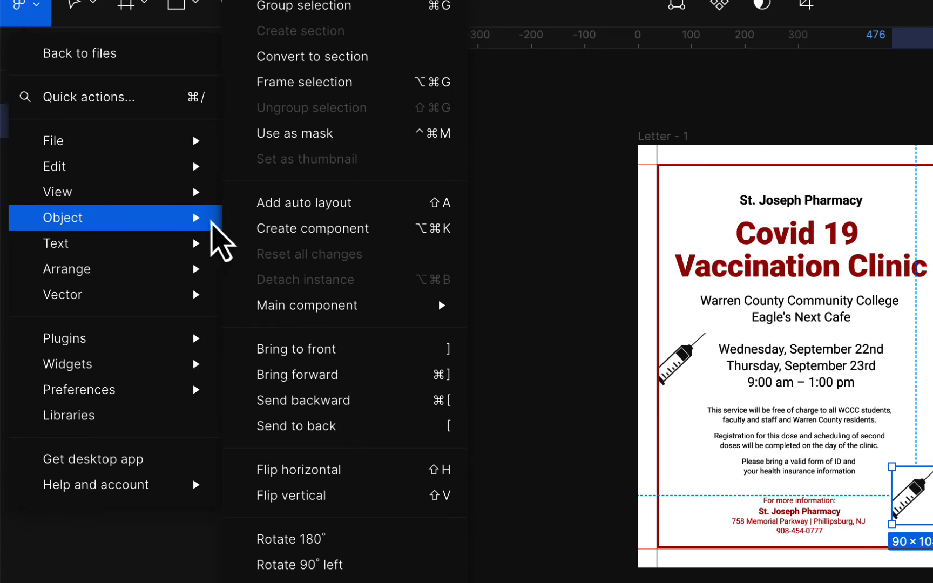
pyautogui.click(317, 470)
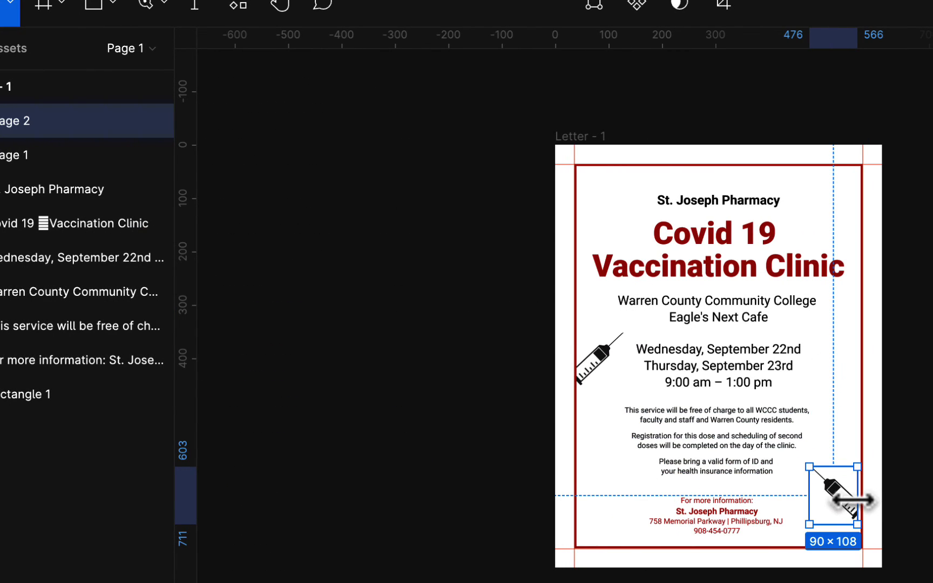
# - Scale the flipped syringe down to about 72 × 79 and place it against the flyer's right border at about X 501, Y 631
pyautogui.press('super+plus')
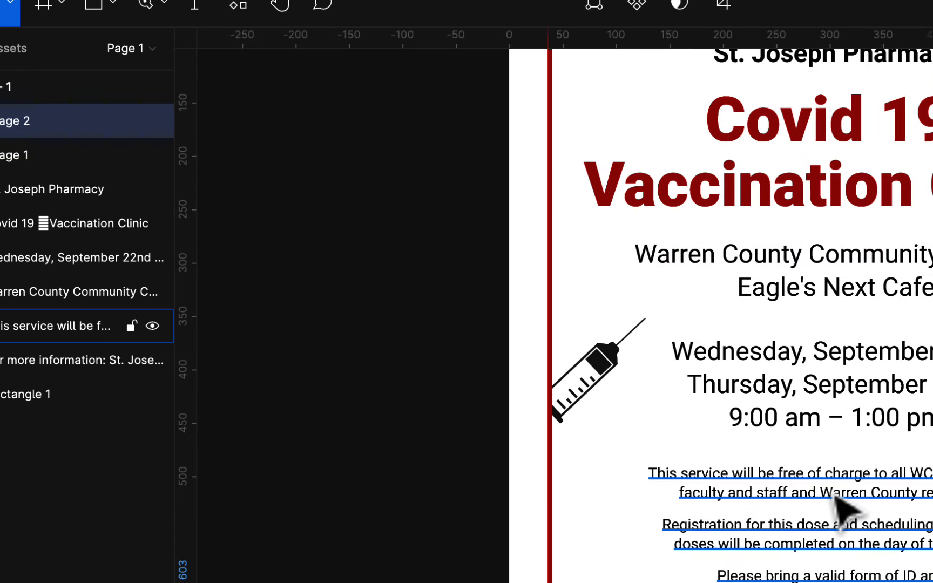
pyautogui.hscroll(12, 834, 493)
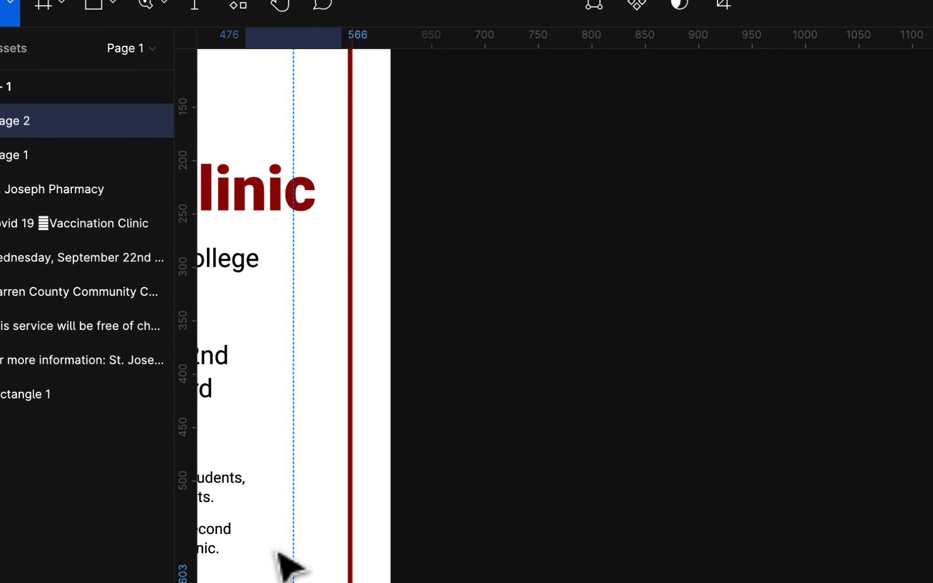
pyautogui.scroll(-5, 292, 564)
pyautogui.hscroll(-2, 292, 558)
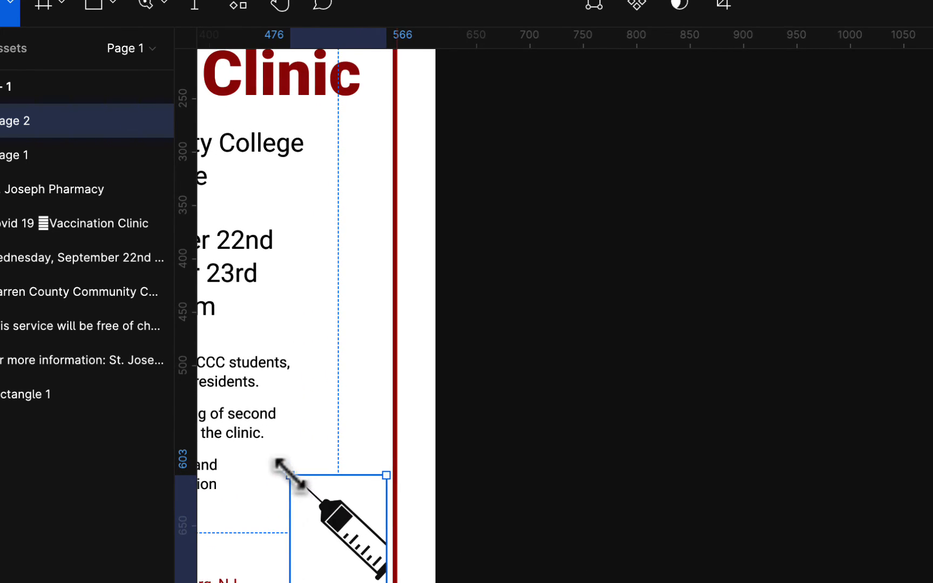
pyautogui.moveTo(289, 475); pyautogui.dragTo(309, 506)
pyautogui.moveTo(368, 553); pyautogui.dragTo(378, 552)
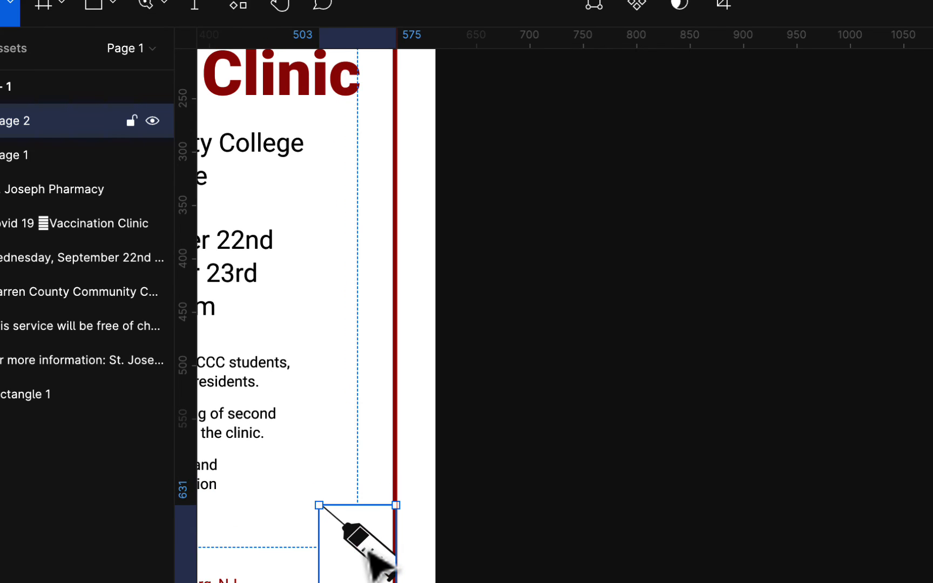
pyautogui.press('Right')
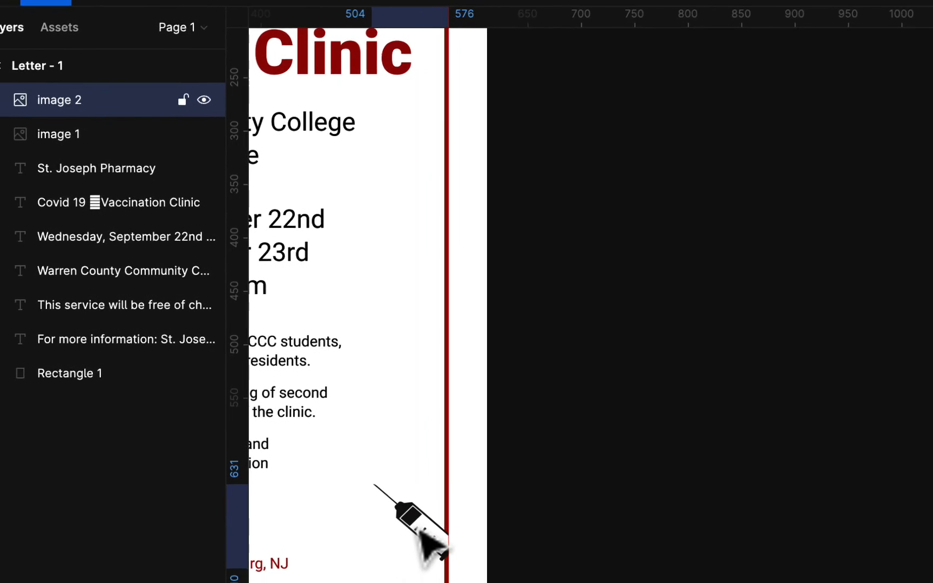
pyautogui.press('Left')
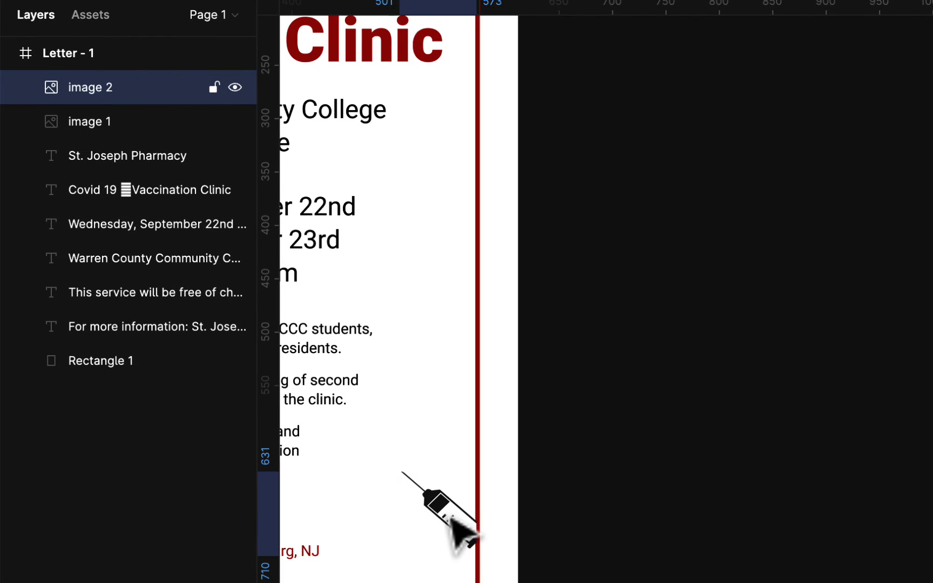
pyautogui.hotkey('shift', '0')
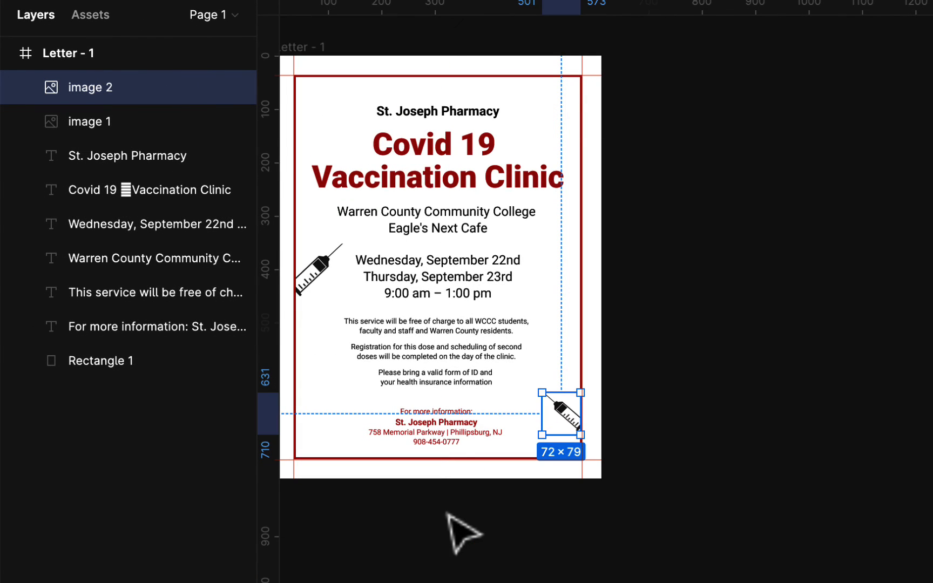
pyautogui.click(559, 369)
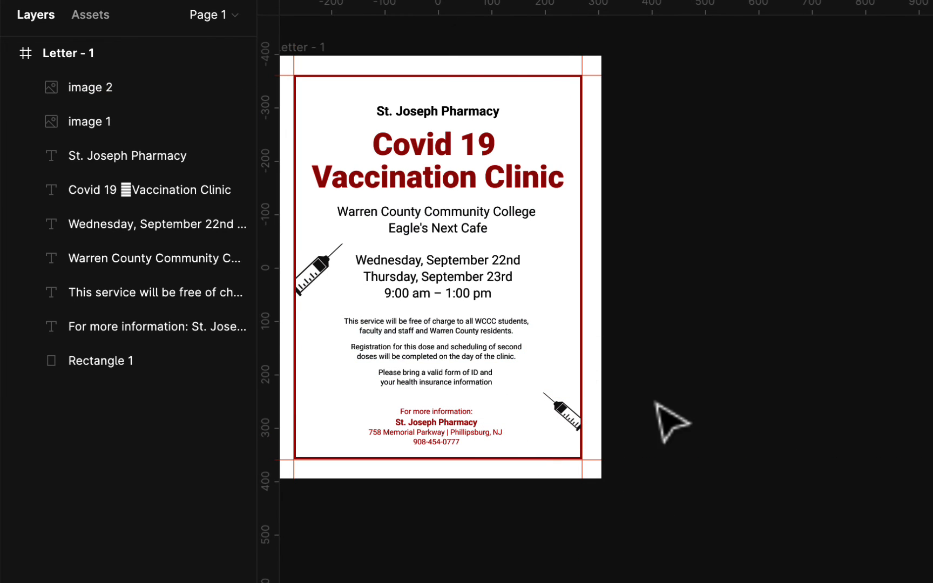
# - Review the whole flyer, examining the text layout, the border and how both syringes meet it
pyautogui.hscroll(-5, 642, 405)
pyautogui.scroll(2, 642, 405)
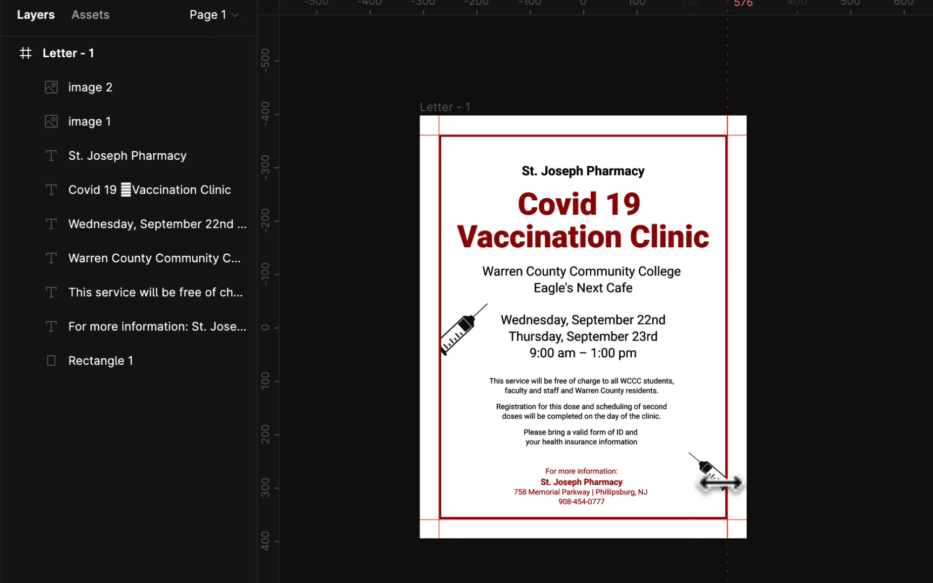
pyautogui.scroll(5, 720, 483)
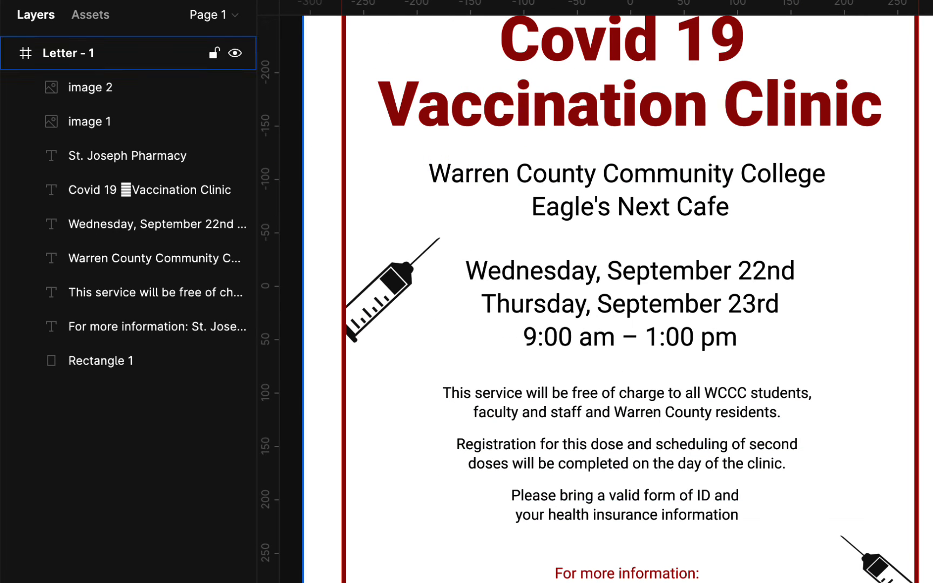
pyautogui.hotkey('shift', '1')
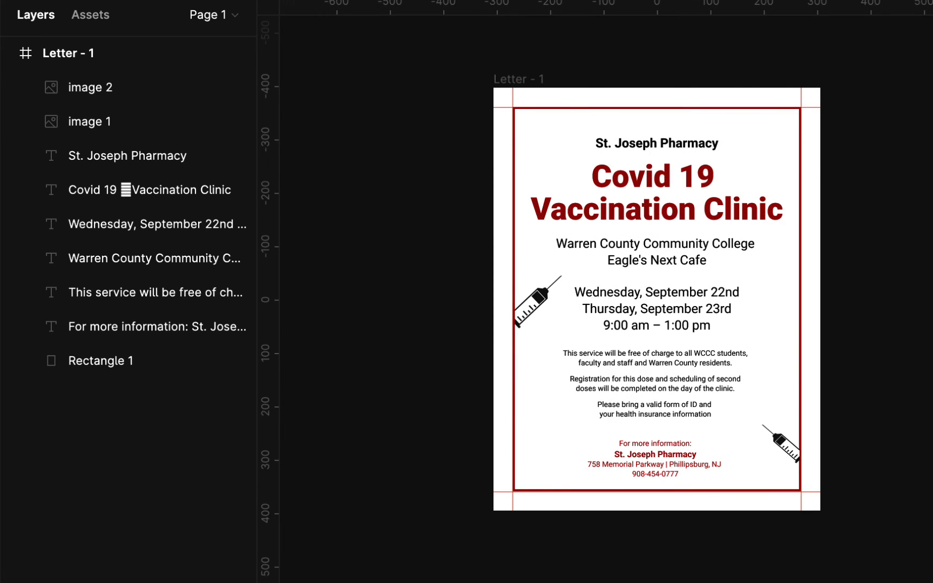
pyautogui.press('super+plus')
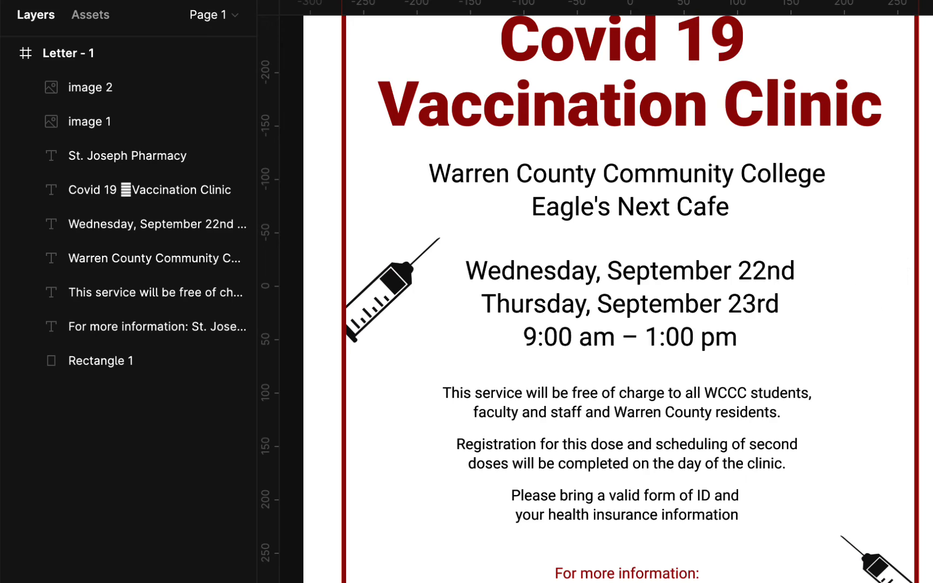
pyautogui.scroll(5, 739, 317)
pyautogui.scroll(-3, 742, 319)
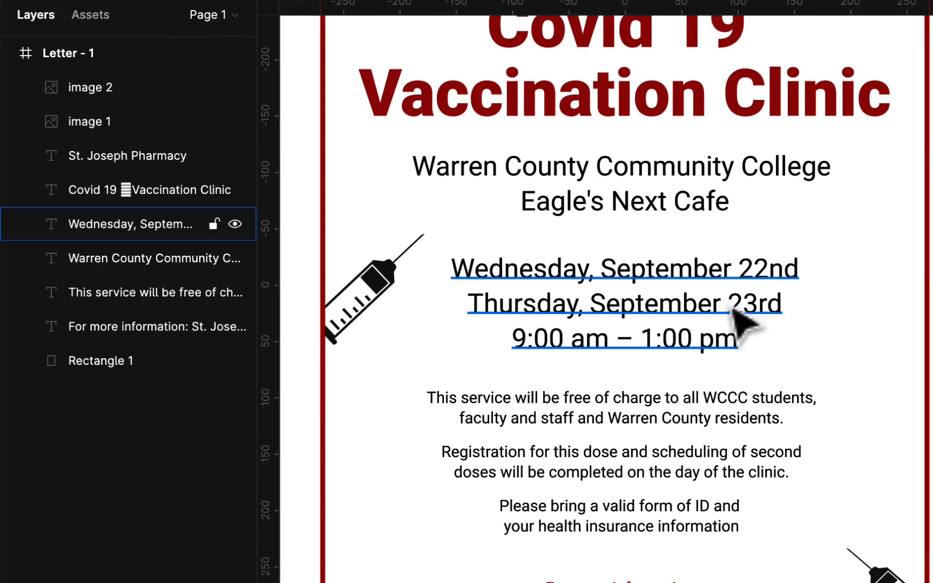
pyautogui.scroll(-5, 742, 320)
pyautogui.scroll(5, 744, 323)
pyautogui.scroll(-2, 744, 324)
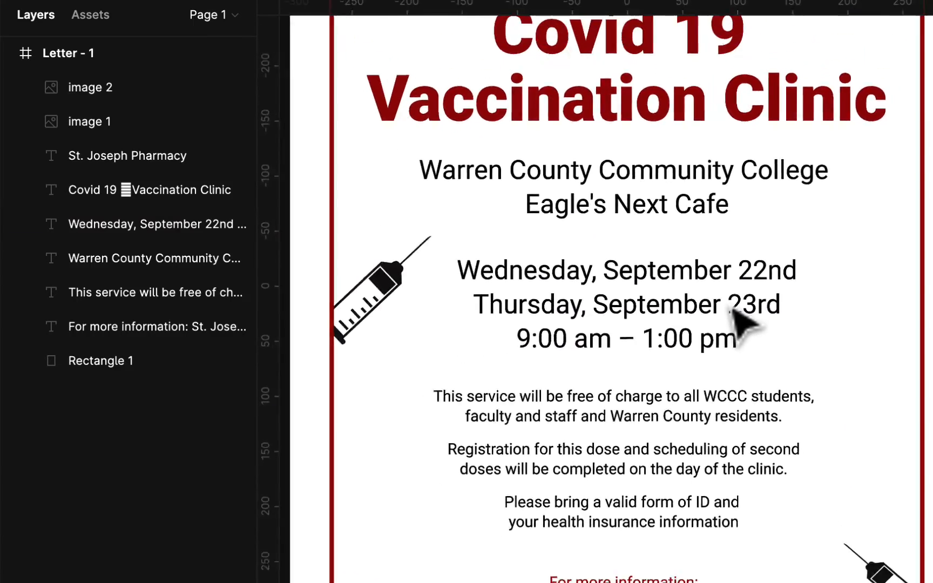
pyautogui.scroll(3, 744, 323)
pyautogui.scroll(-4, 744, 323)
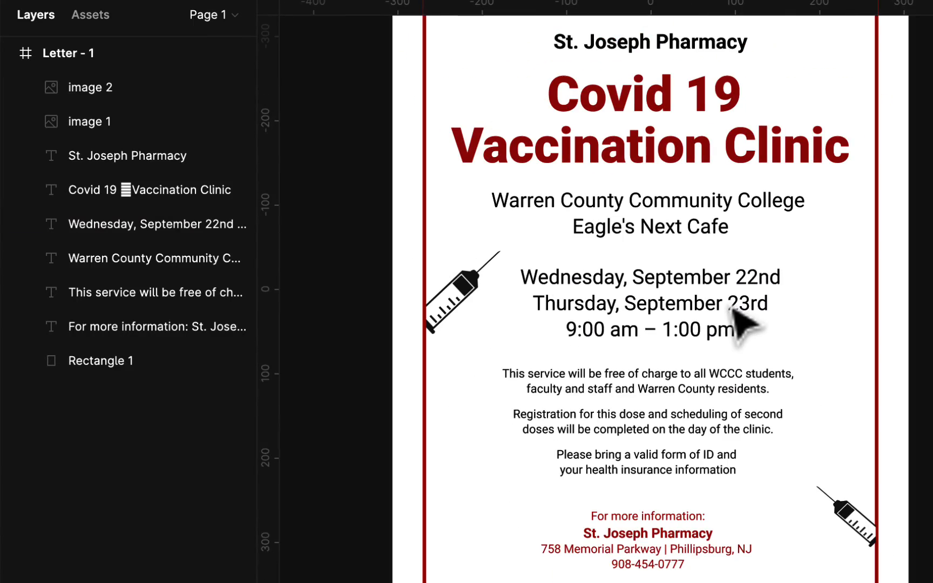
pyautogui.scroll(3, 743, 323)
pyautogui.scroll(-4, 744, 323)
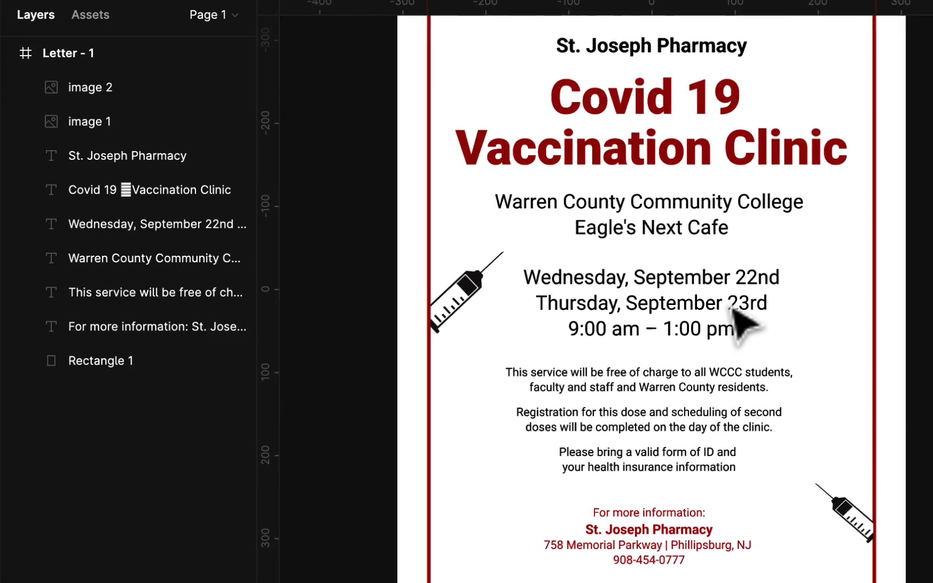
pyautogui.scroll(-2, 731, 307)
pyautogui.scroll(2, 741, 287)
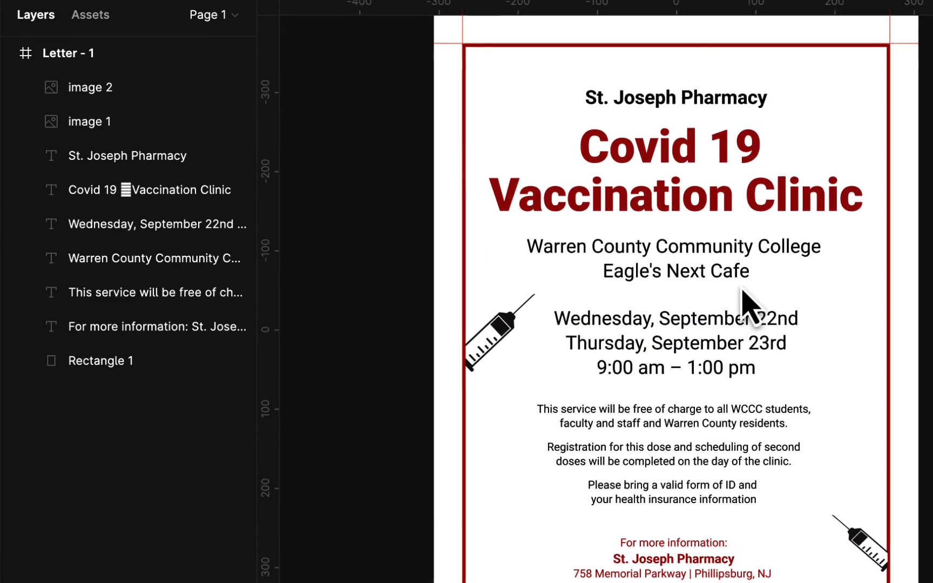
pyautogui.scroll(-2, 741, 290)
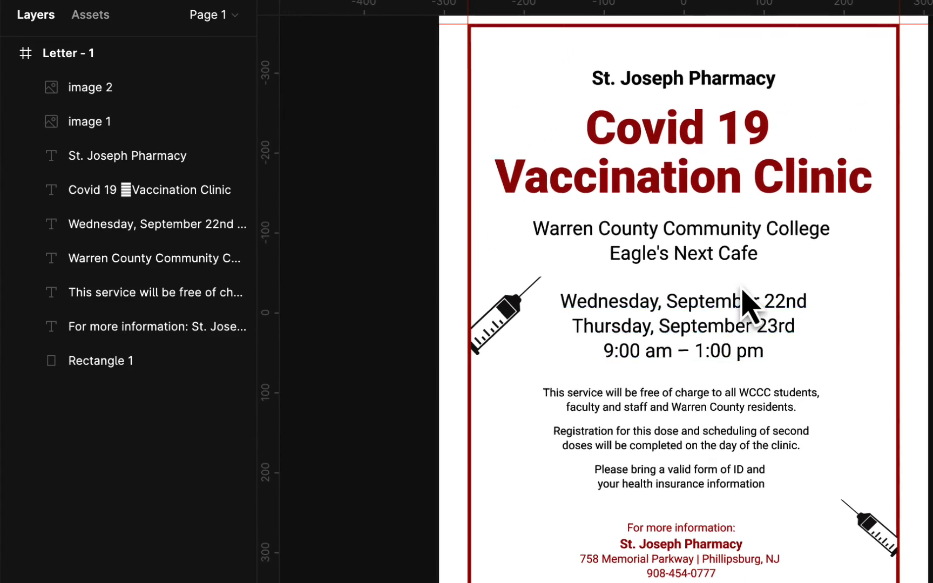
pyautogui.scroll(5, 742, 291)
pyautogui.scroll(-4, 743, 291)
pyautogui.scroll(-1, 742, 292)
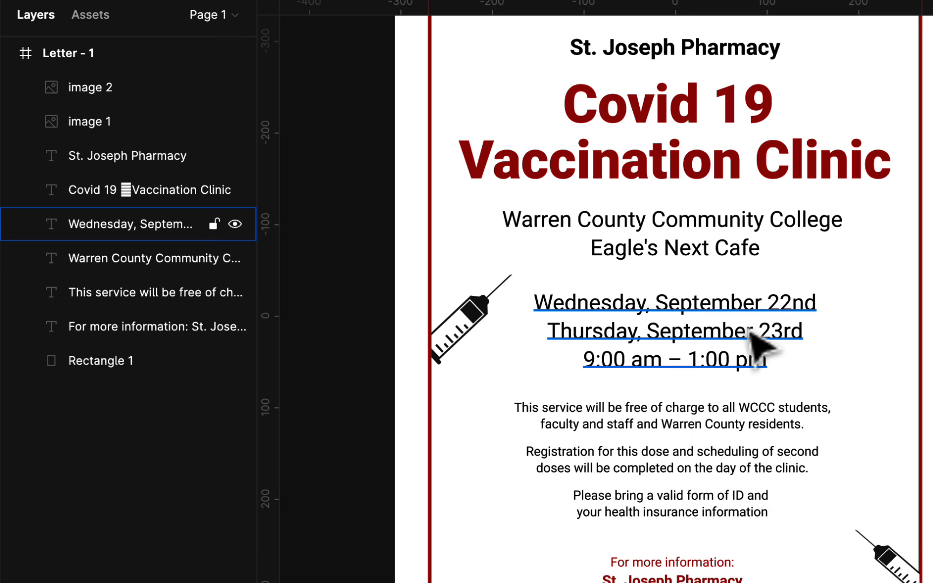
pyautogui.scroll(-3, 726, 365)
pyautogui.scroll(1, 726, 367)
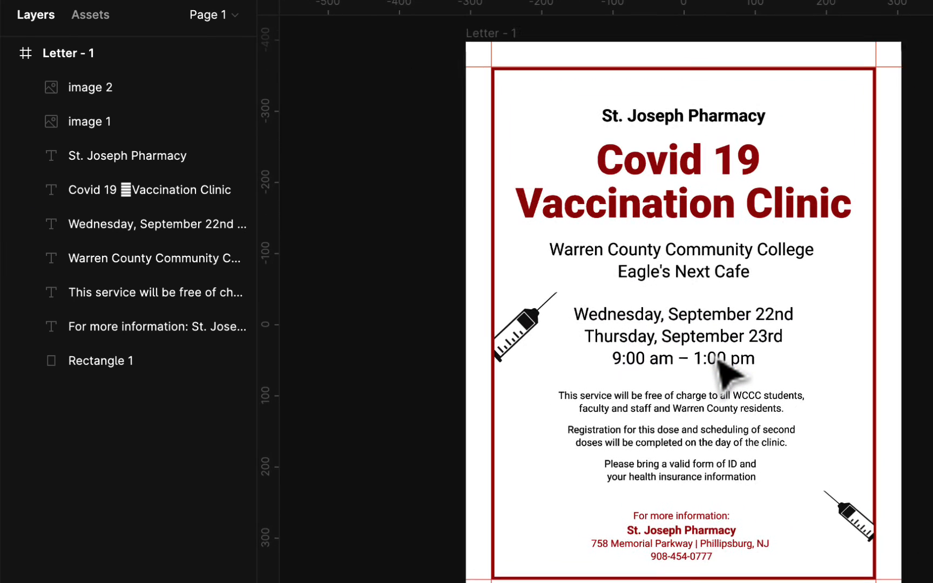
pyautogui.scroll(1, 725, 372)
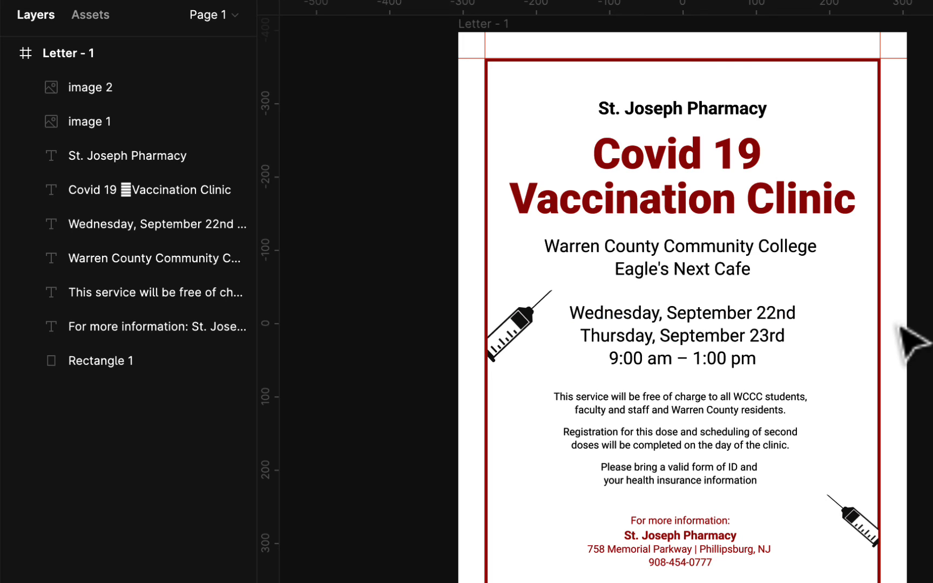
# - Copy the flyer file's share link for anyone with the link to view, linked to the selected frame
pyautogui.click(737, 484)
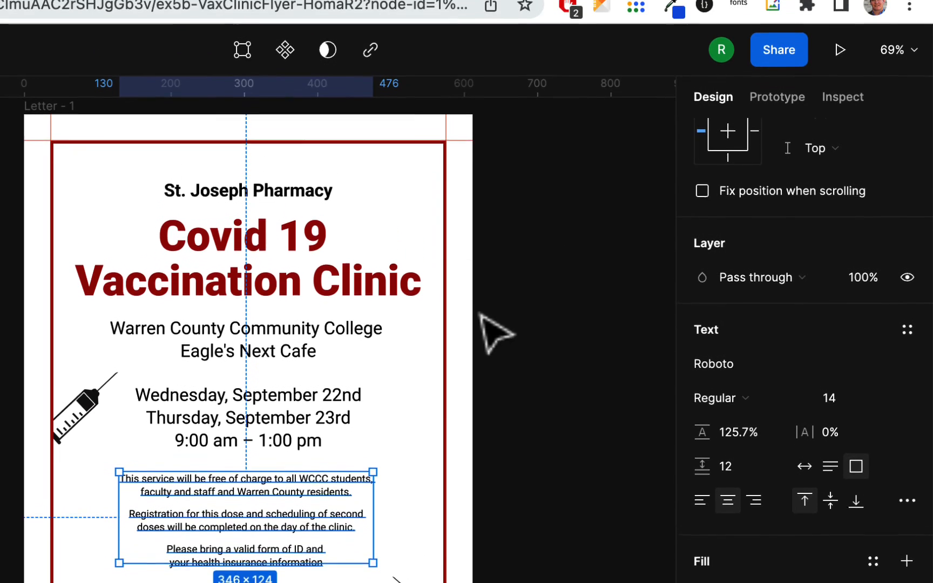
pyautogui.click(779, 100)
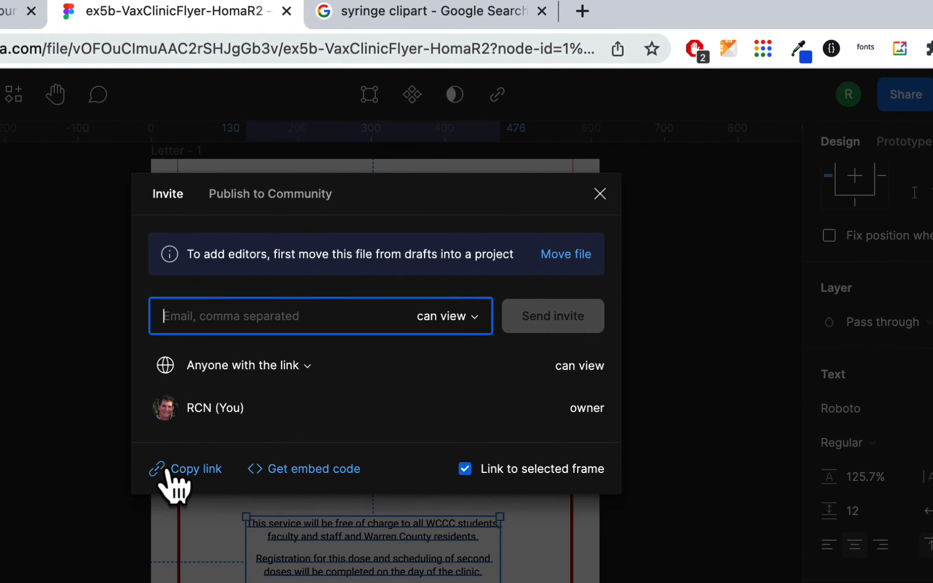
pyautogui.click(40, 474)
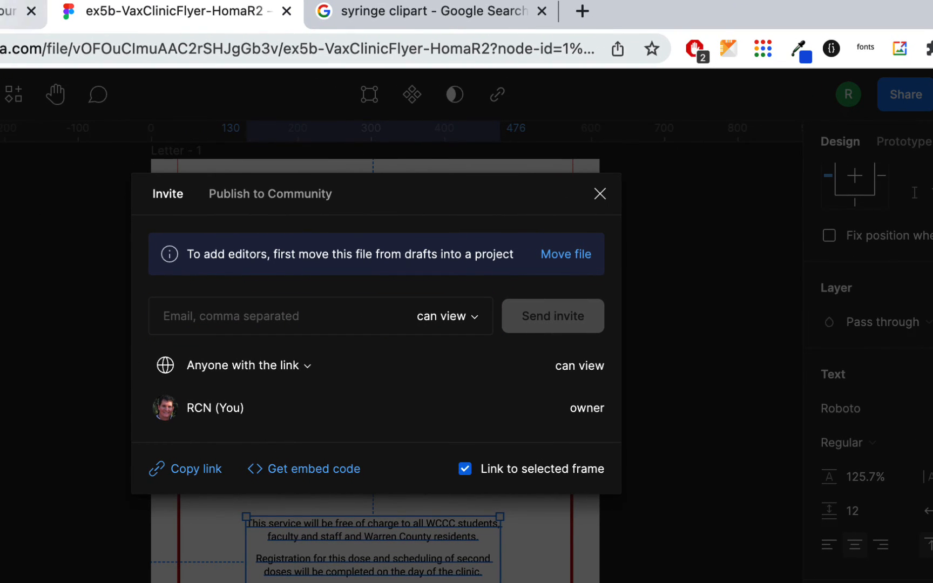
# - Switch to the college coursework page and open the ex5b-VaxClinicFlyer (Figma Practice) assignment at its comment area
pyautogui.click(10, 12)
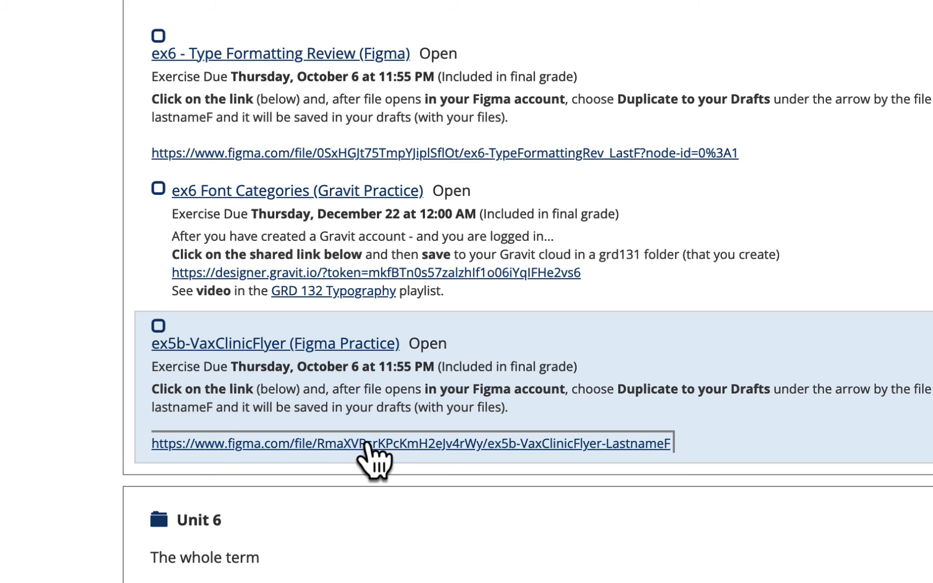
pyautogui.click(337, 350)
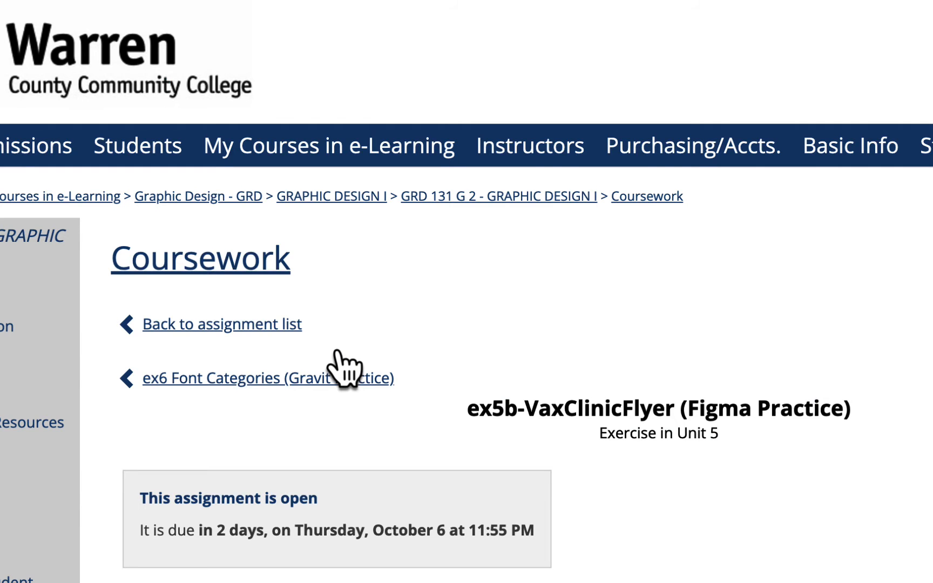
pyautogui.scroll(-10, 339, 362)
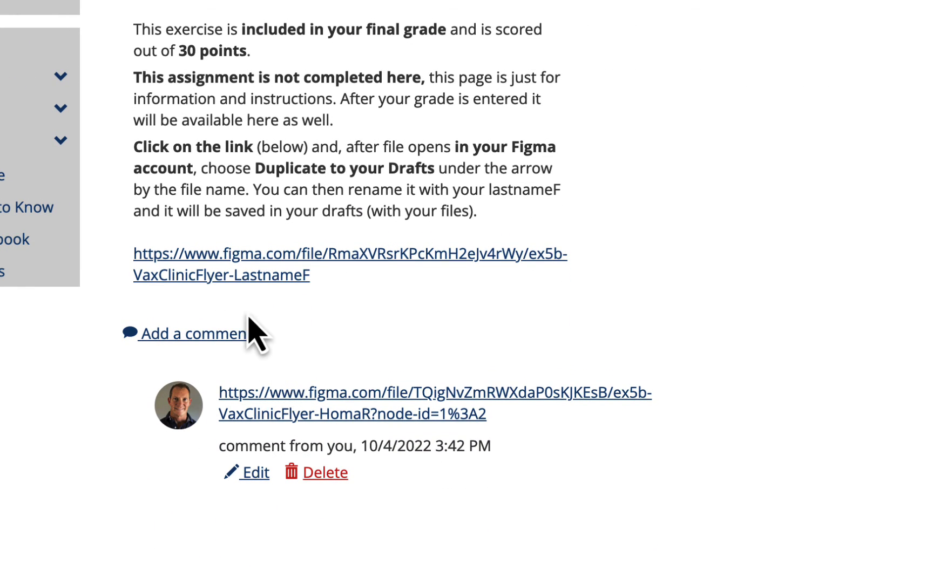
# - Start a comment on the assignment and insert the copied Figma share link in it, set to open in a new window
pyautogui.click(225, 333)
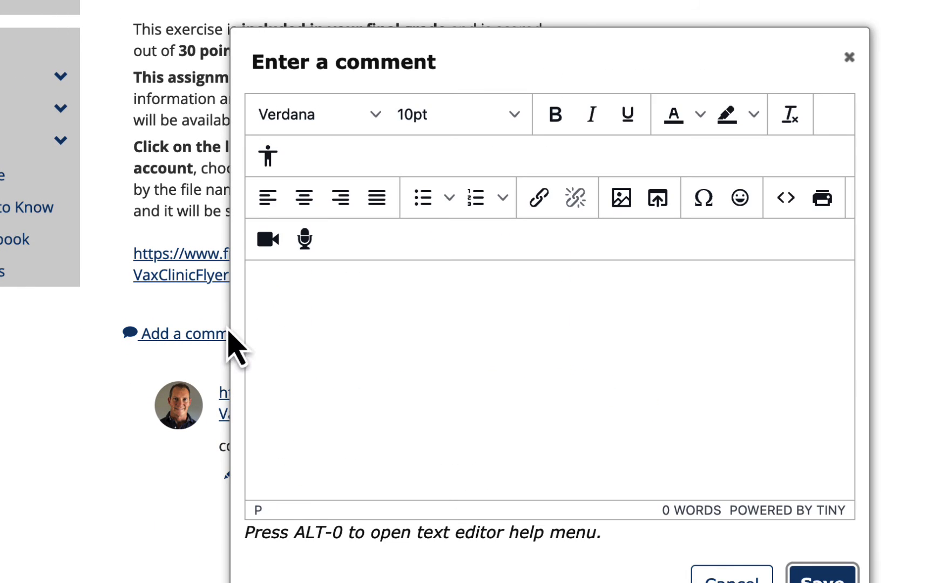
pyautogui.click(540, 197)
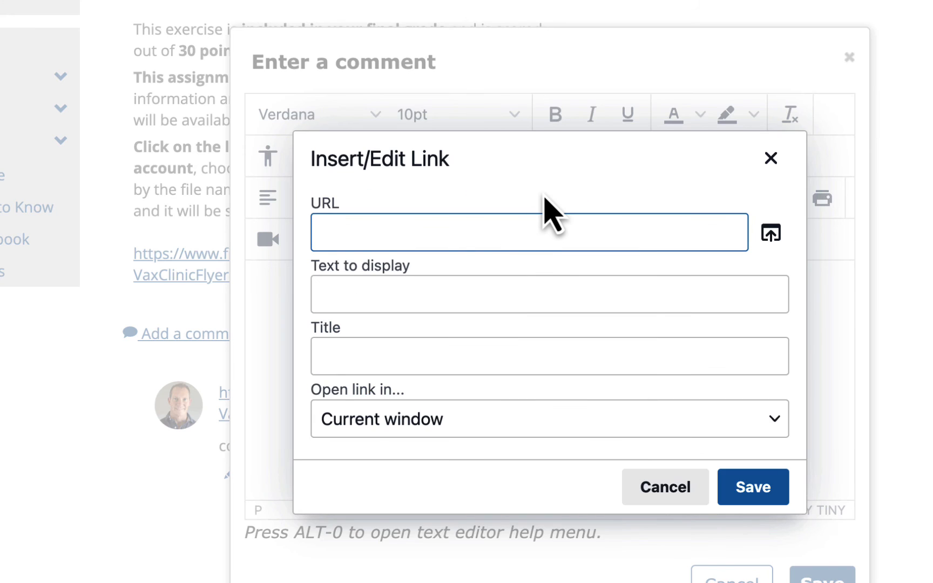
pyautogui.press('super+v')
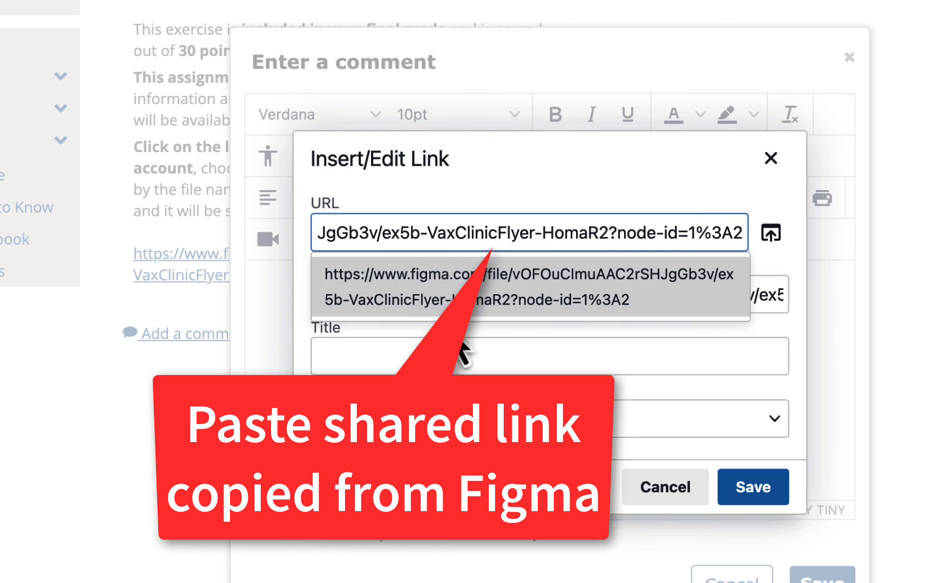
pyautogui.click(481, 426)
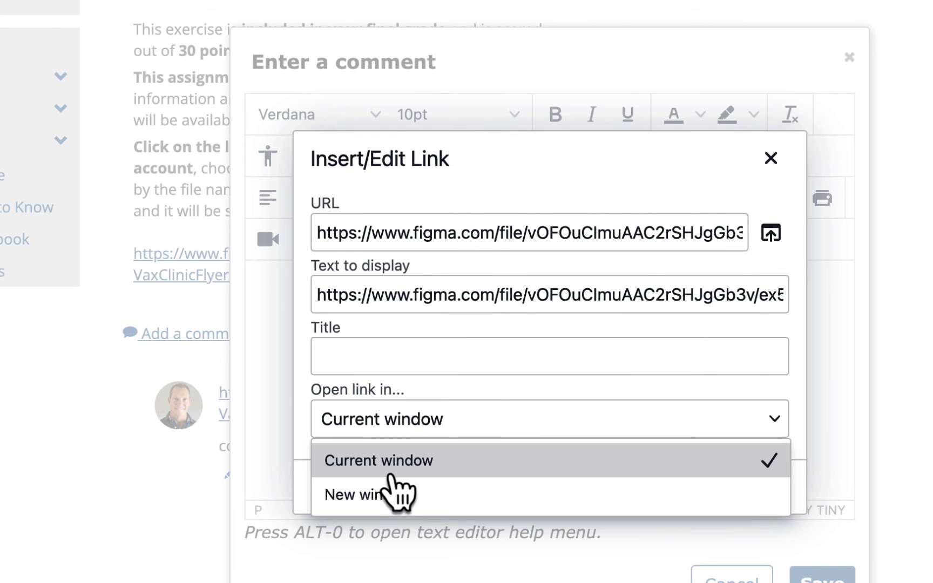
pyautogui.click(378, 495)
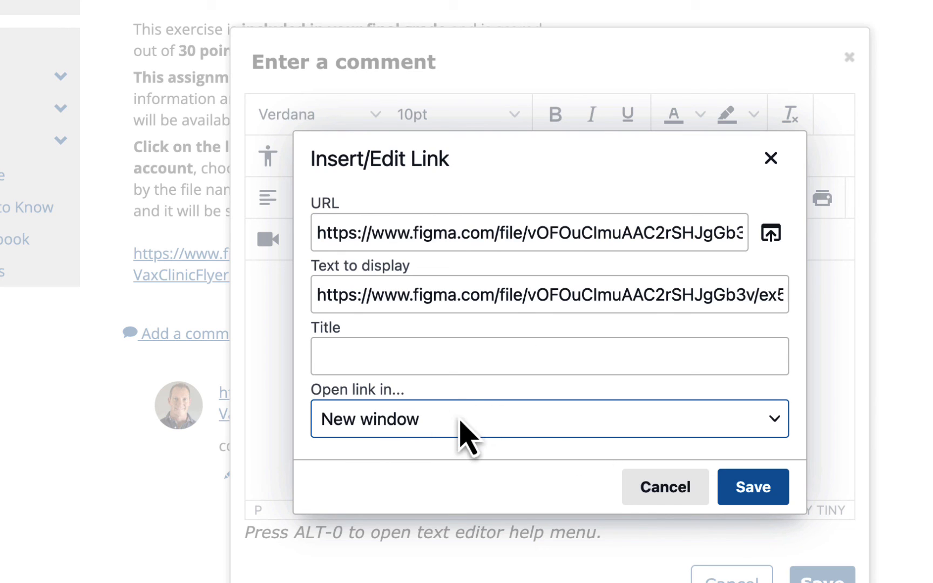
pyautogui.click(758, 488)
# - Save the comment with the flyer link and check it in the comments under the assignment
pyautogui.scroll(-3, 761, 481)
pyautogui.click(823, 521)
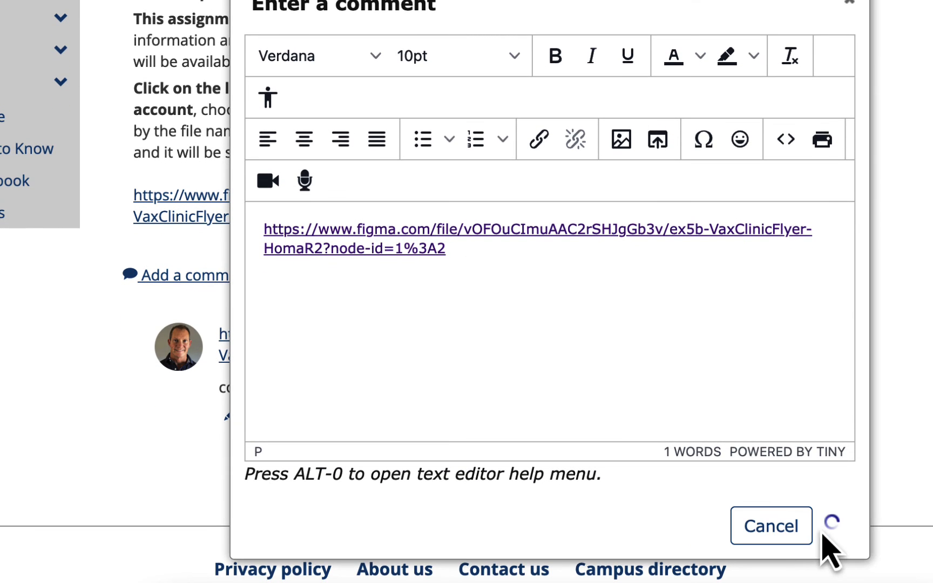
pyautogui.scroll(-10, 710, 344)
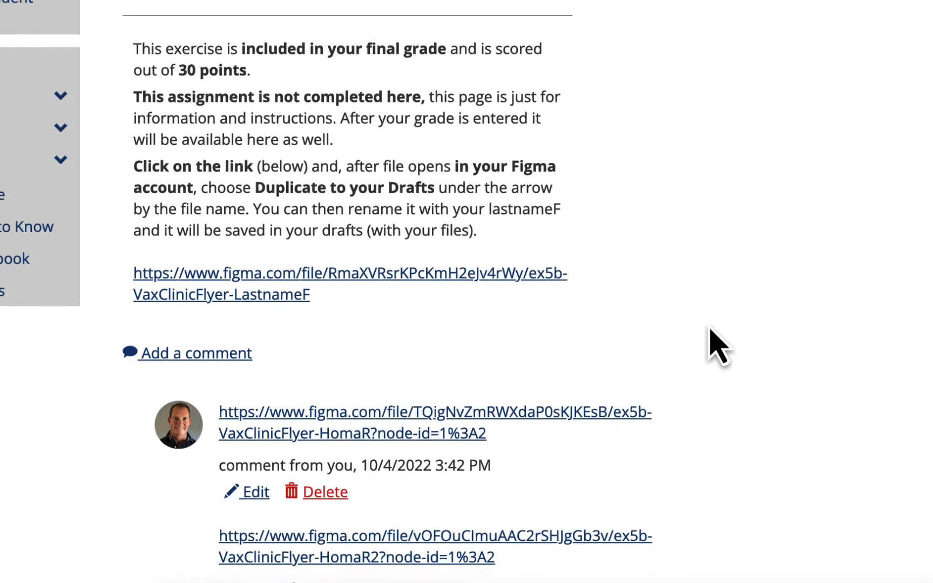
pyautogui.scroll(-4, 710, 329)
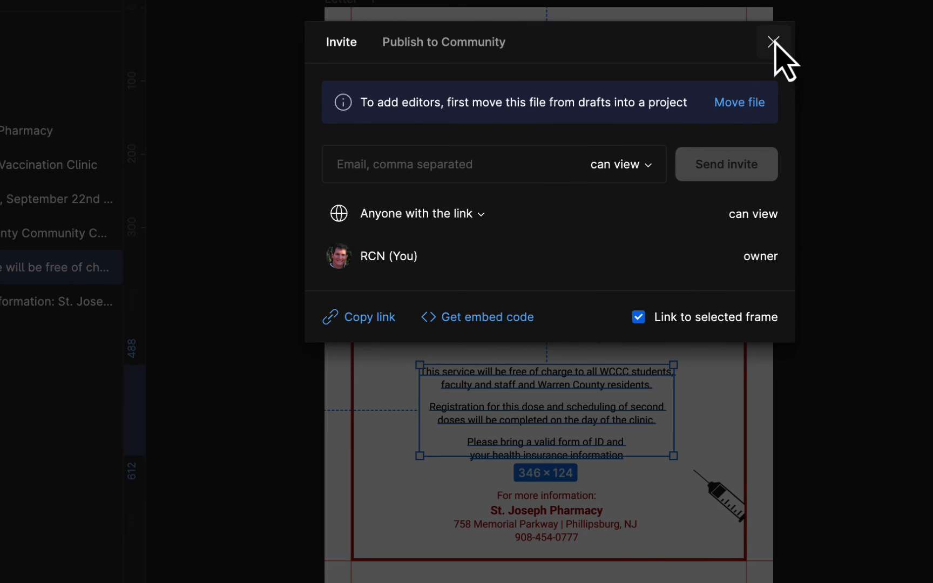
# - Switch back to the flyer in Figma, close the sharing dialog and leave nothing selected on the canvas
pyautogui.click(773, 42)
pyautogui.click(836, 135)
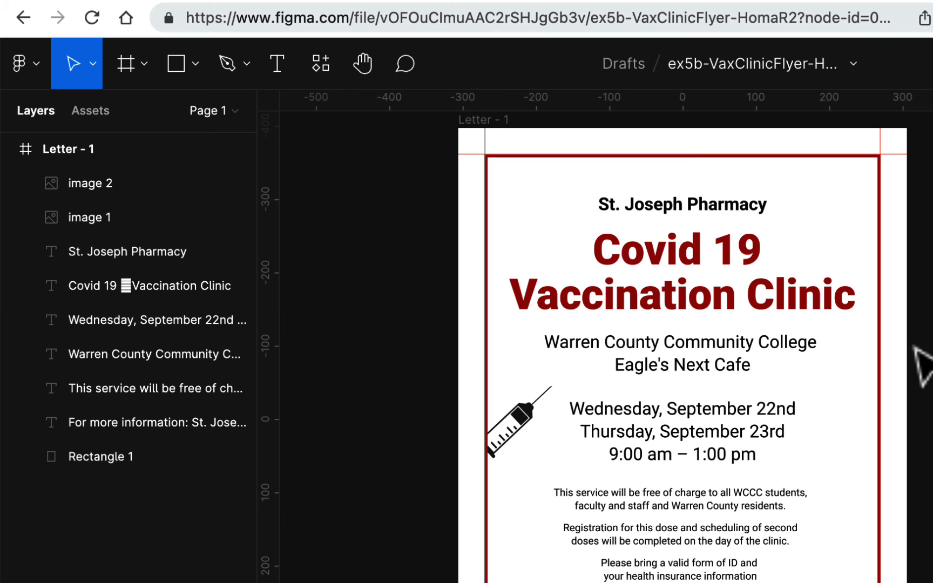
pyautogui.click(742, 356)
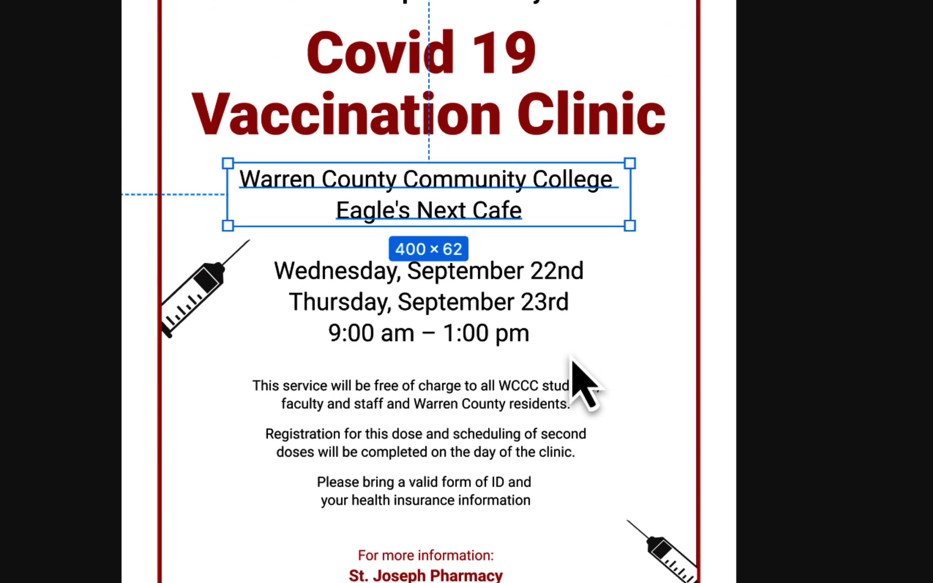
pyautogui.click(723, 267)
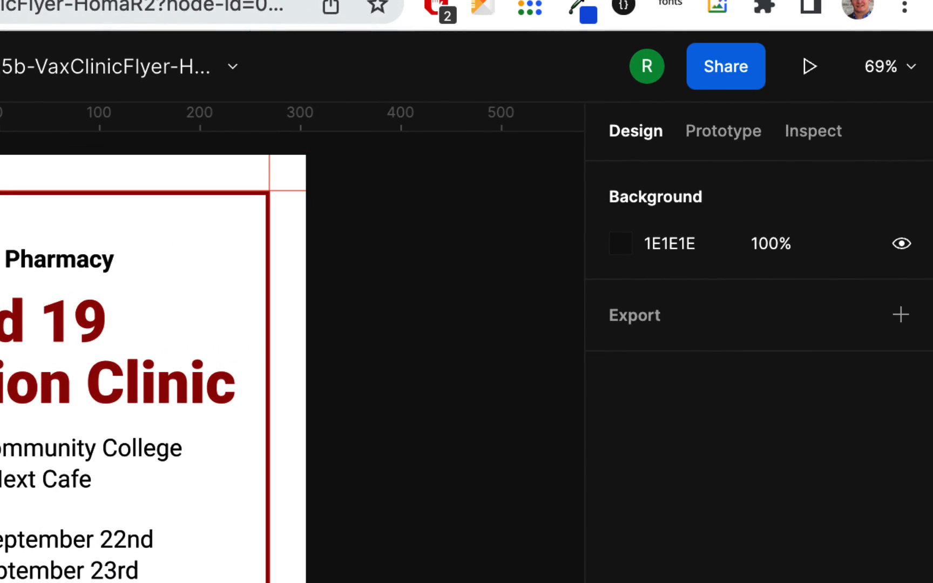
pyautogui.click(32, 102)
pyautogui.moveTo(95, 366)
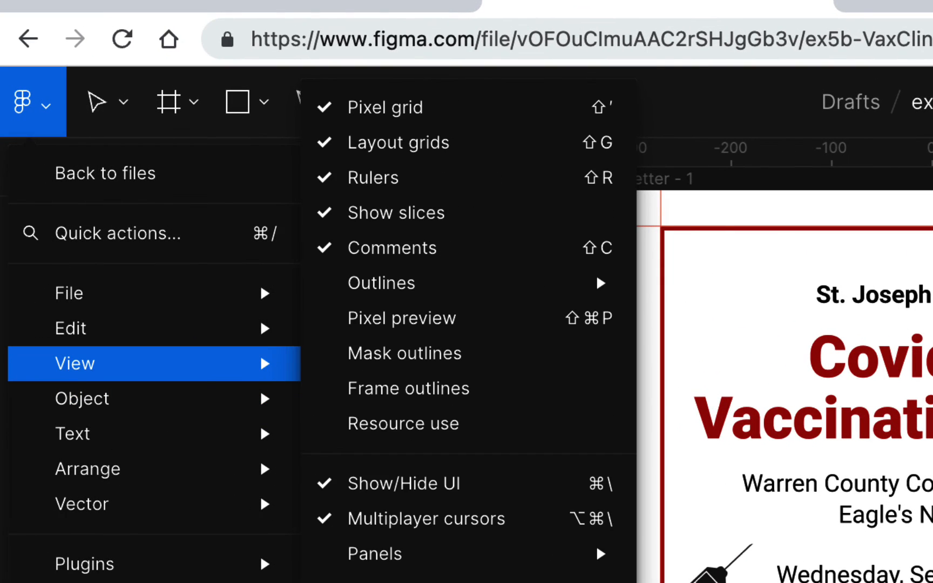
pyautogui.press('Escape')
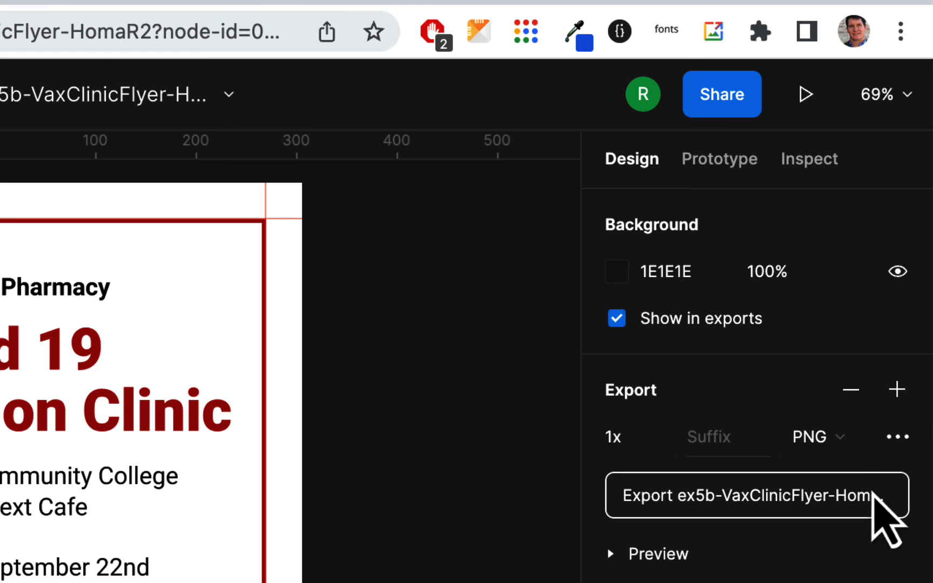
# - Add an export setting for the whole page in PDF format and export the flyer
pyautogui.click(812, 437)
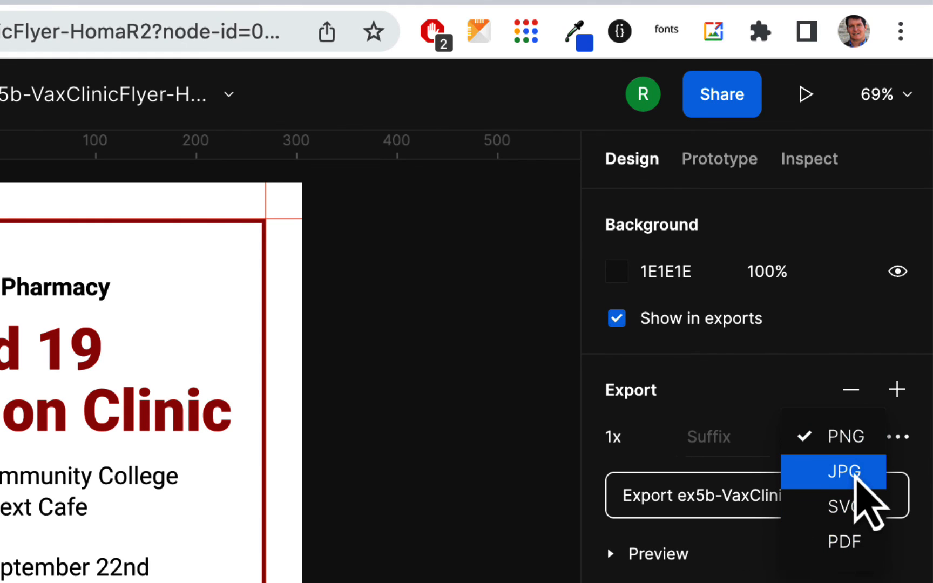
pyautogui.click(857, 551)
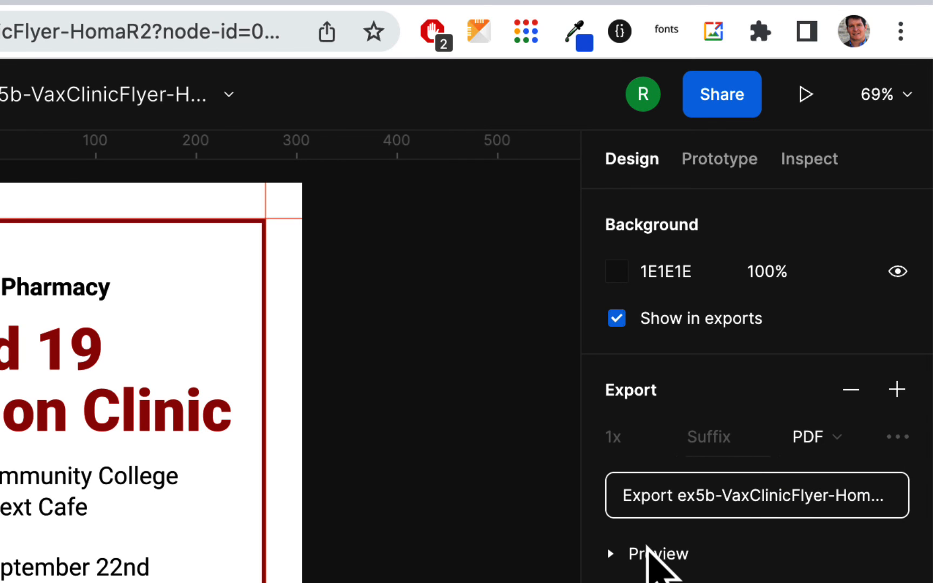
pyautogui.click(683, 501)
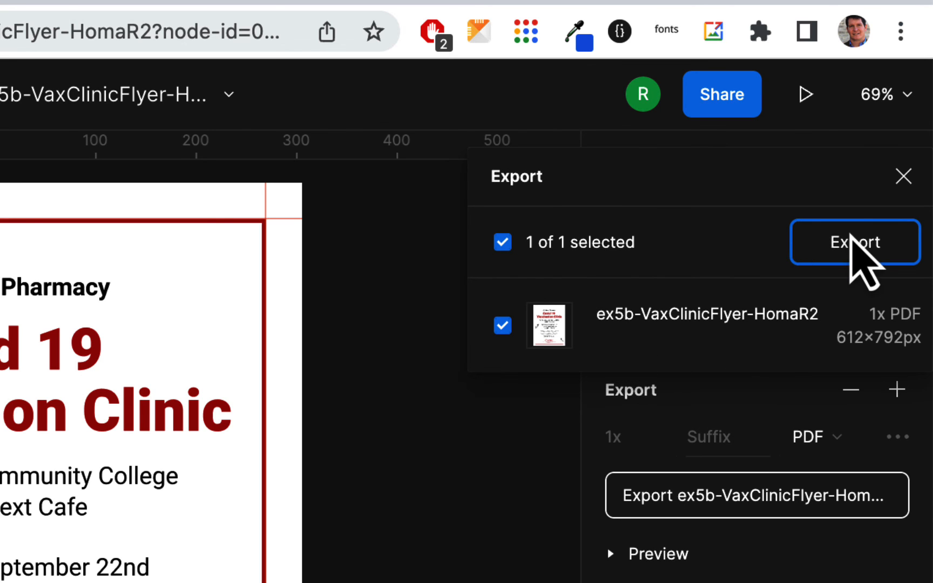
pyautogui.click(855, 244)
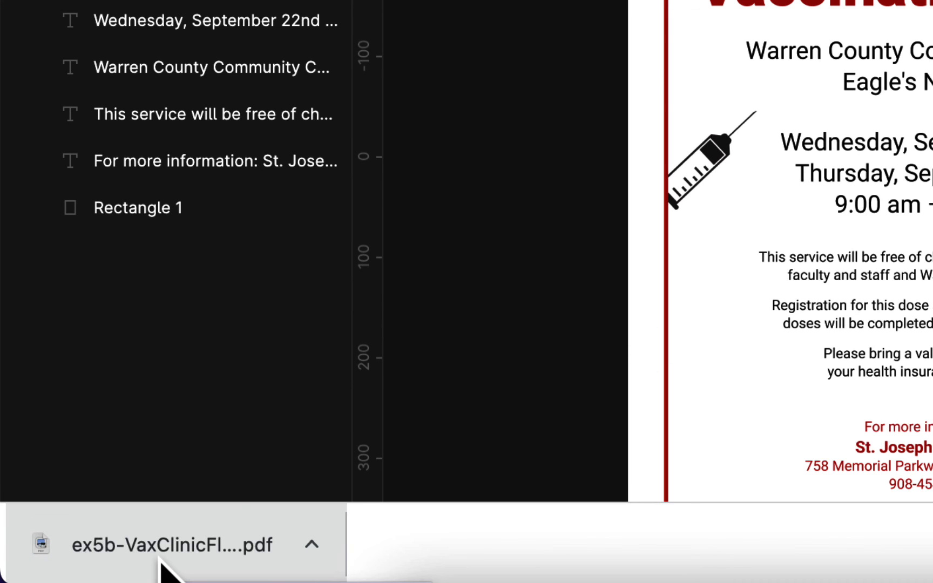
# - Open the exported flyer PDF, check its text, border and both syringes, and close it again
pyautogui.click(162, 561)
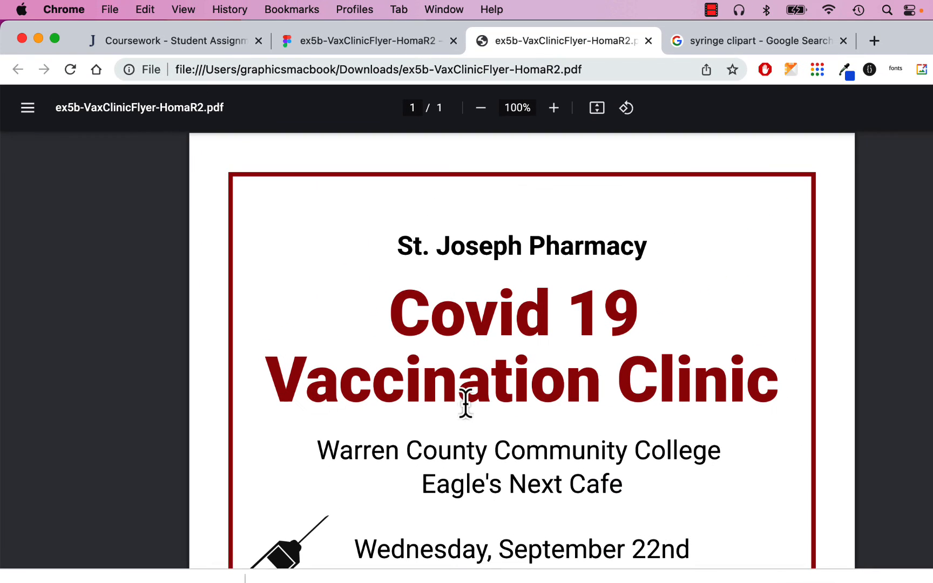
pyautogui.scroll(-7, 465, 402)
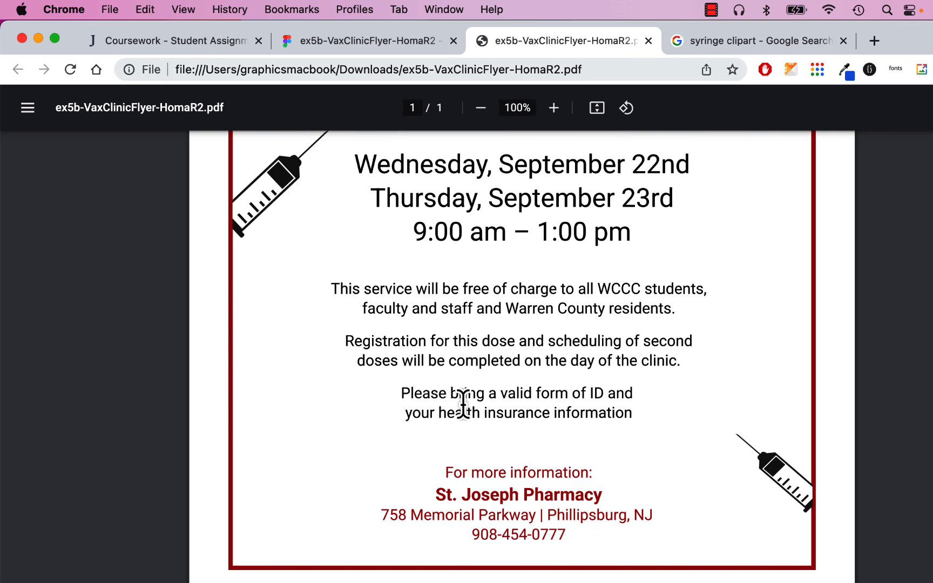
pyautogui.click(647, 41)
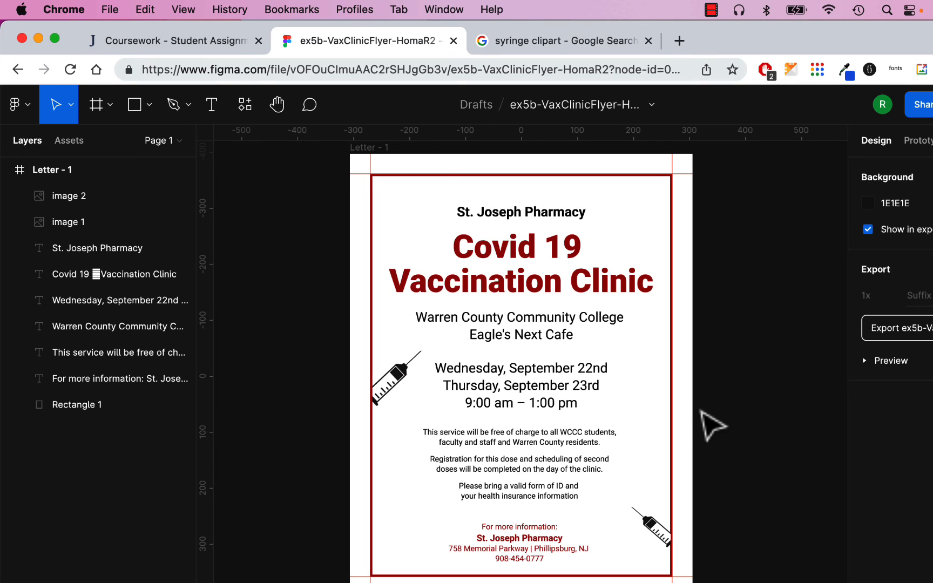
# - Examine the basic type settings of the date and time text, then close them and deselect the text
pyautogui.click(585, 386)
pyautogui.scroll(-5, 918, 394)
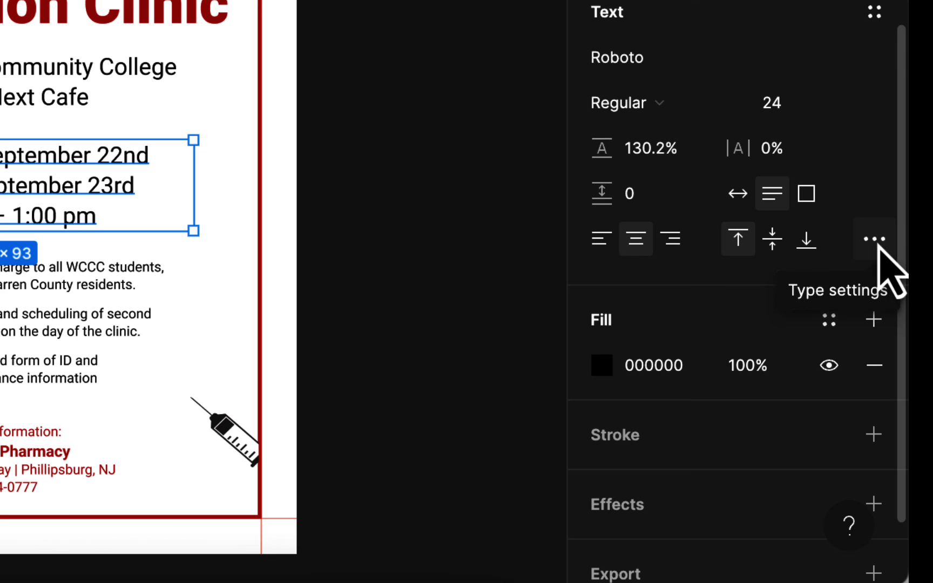
pyautogui.click(874, 239)
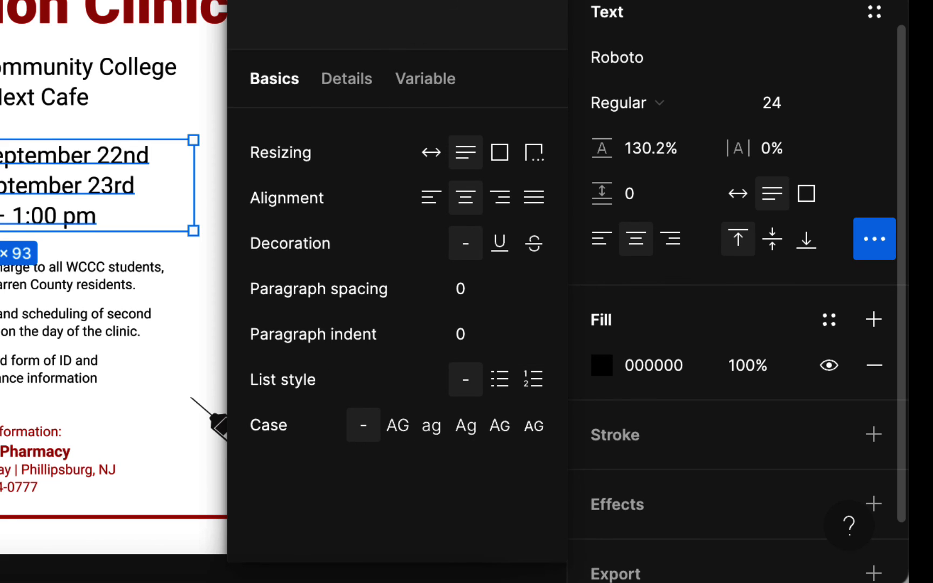
pyautogui.press('Escape')
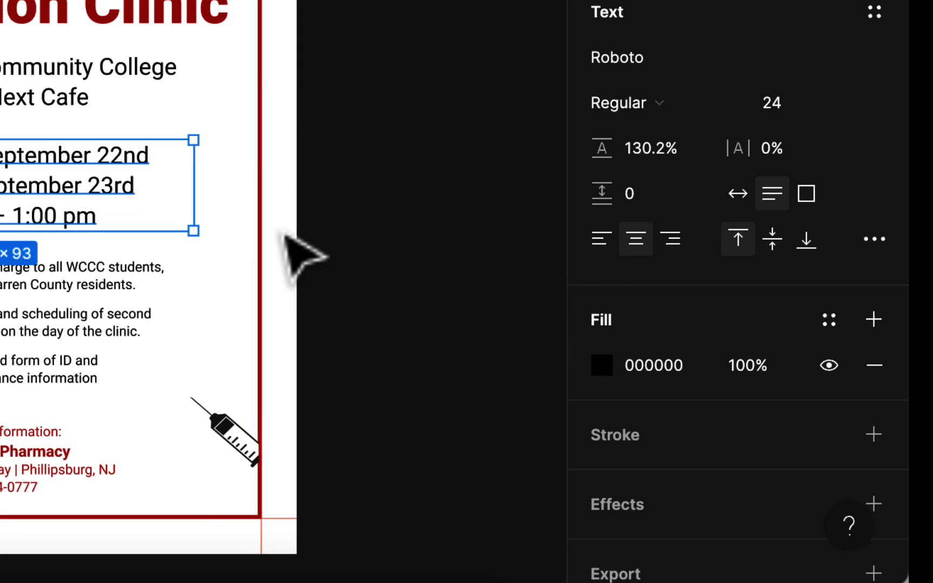
pyautogui.click(302, 257)
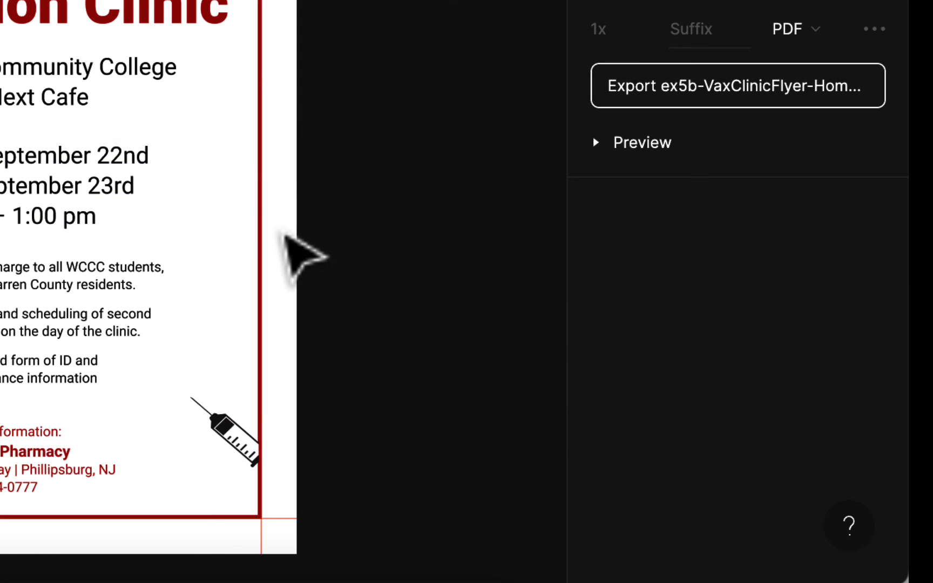